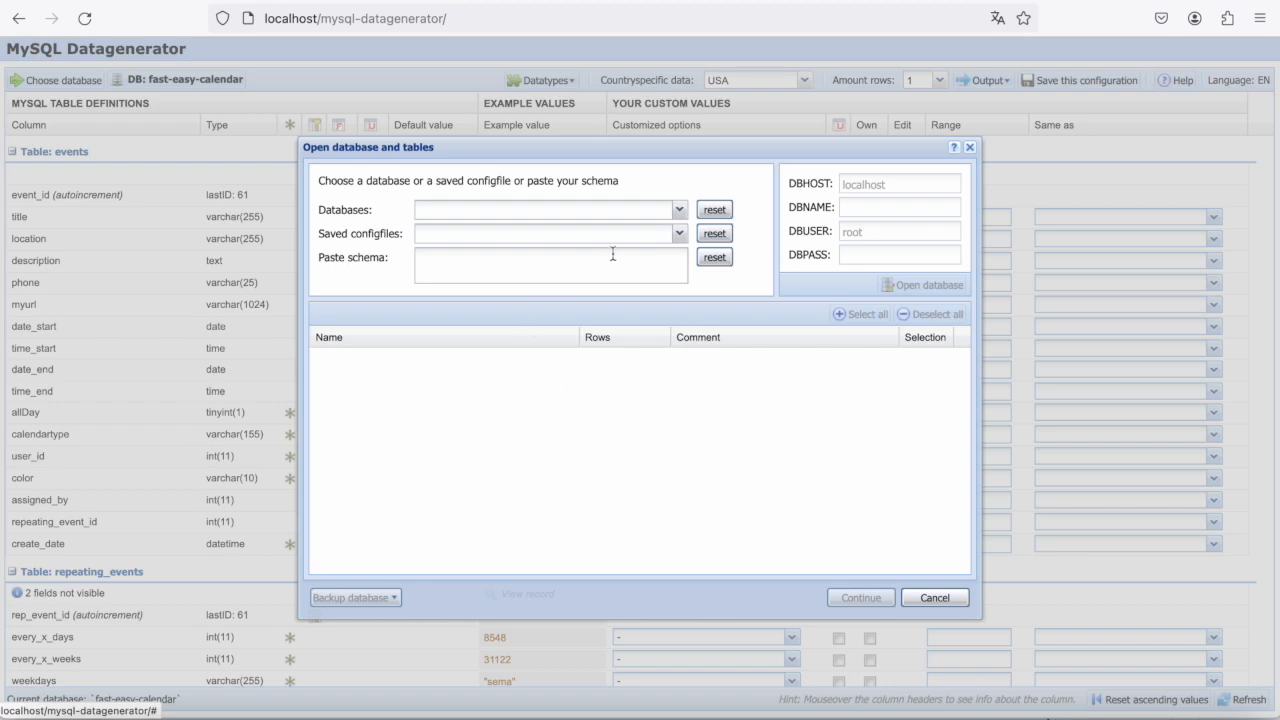
- Open the fast-easy-calendar database from the available databases to list its tables
click(537, 210)
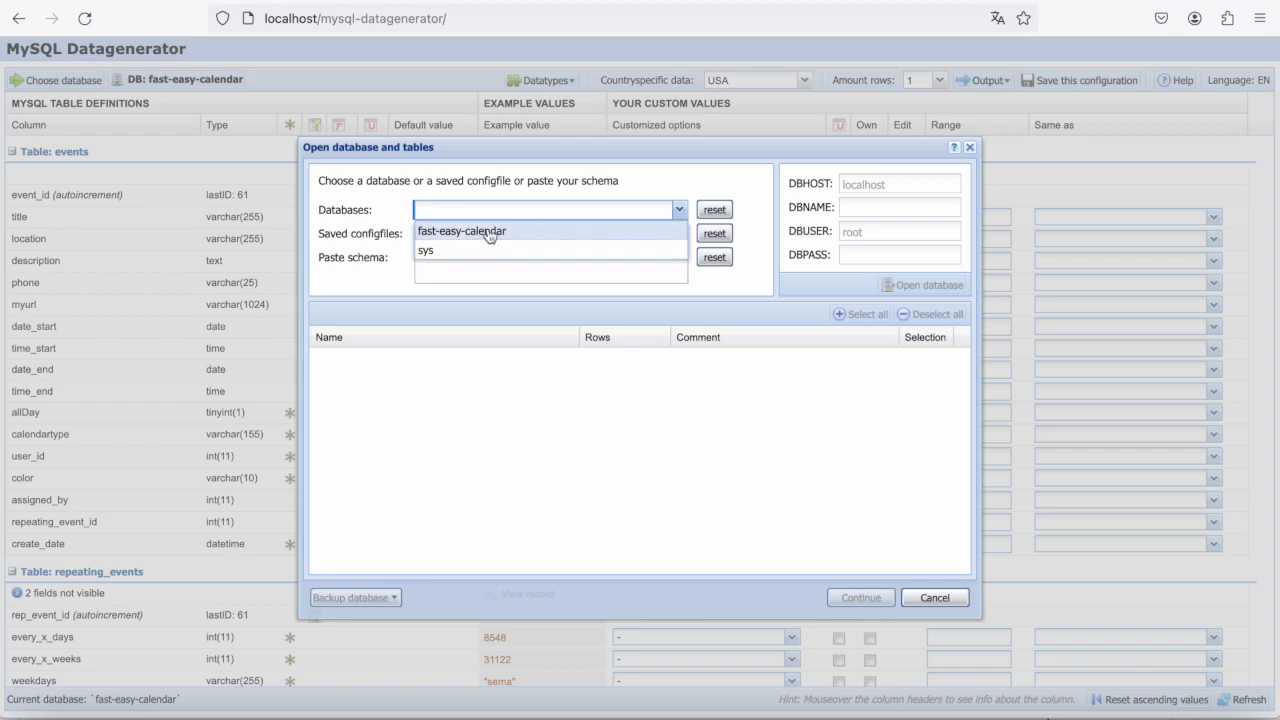
click(489, 231)
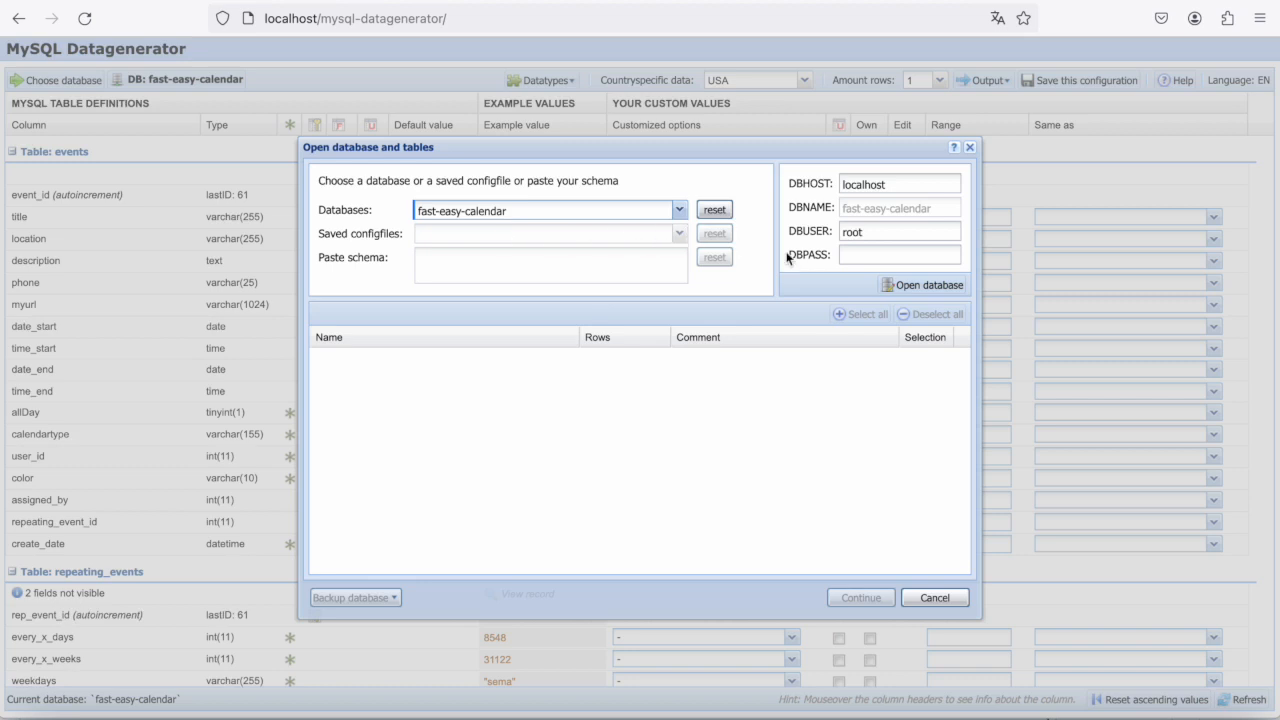
click(926, 287)
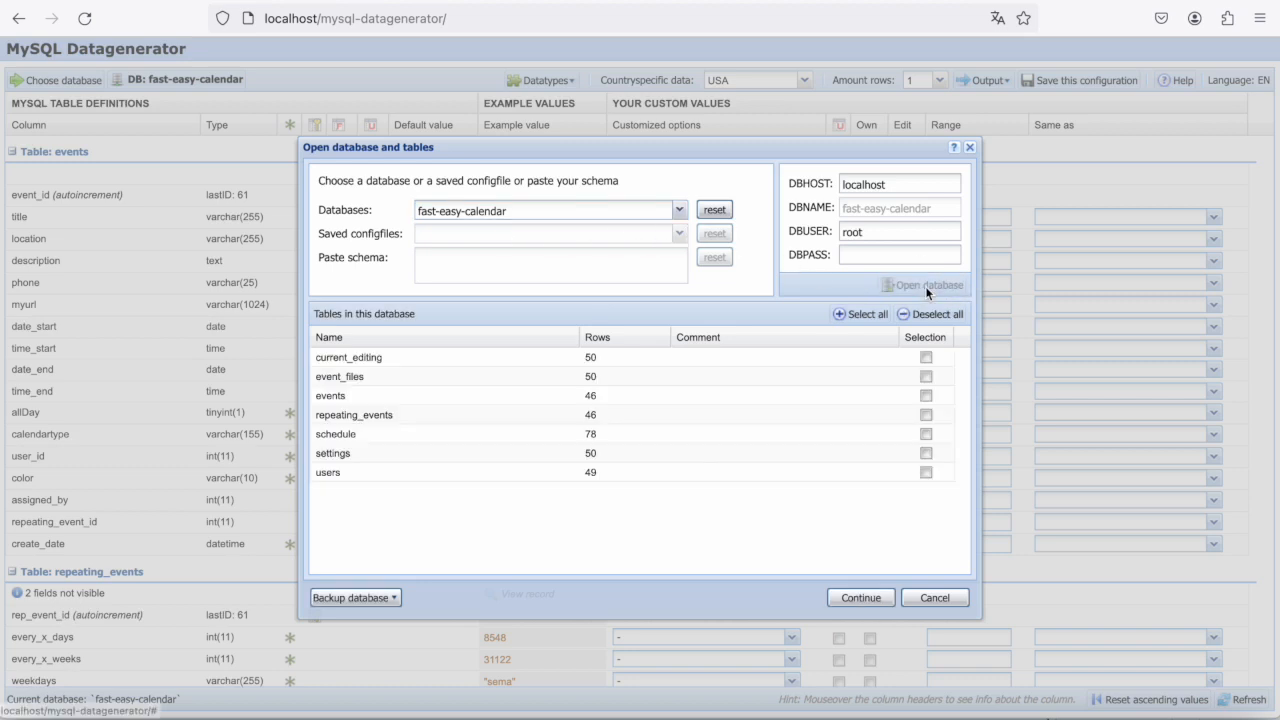
- Select the events, settings and users tables and load their definitions
click(927, 395)
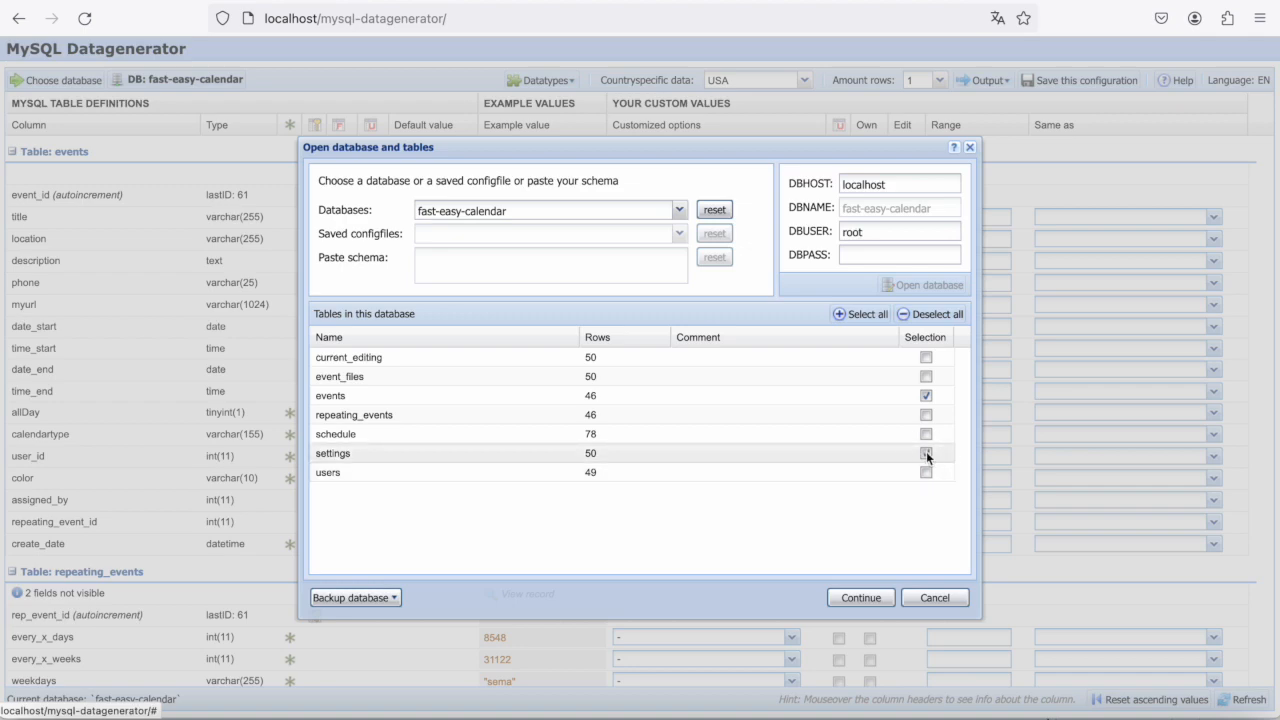
click(926, 453)
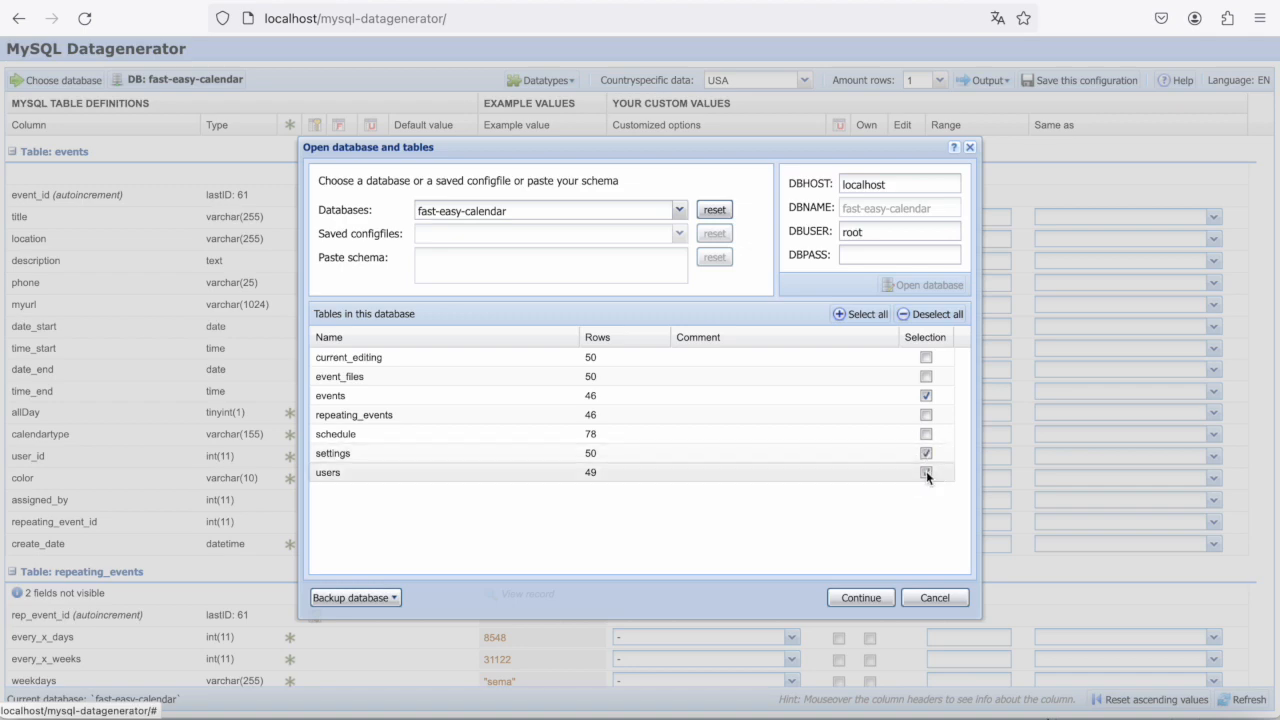
click(858, 598)
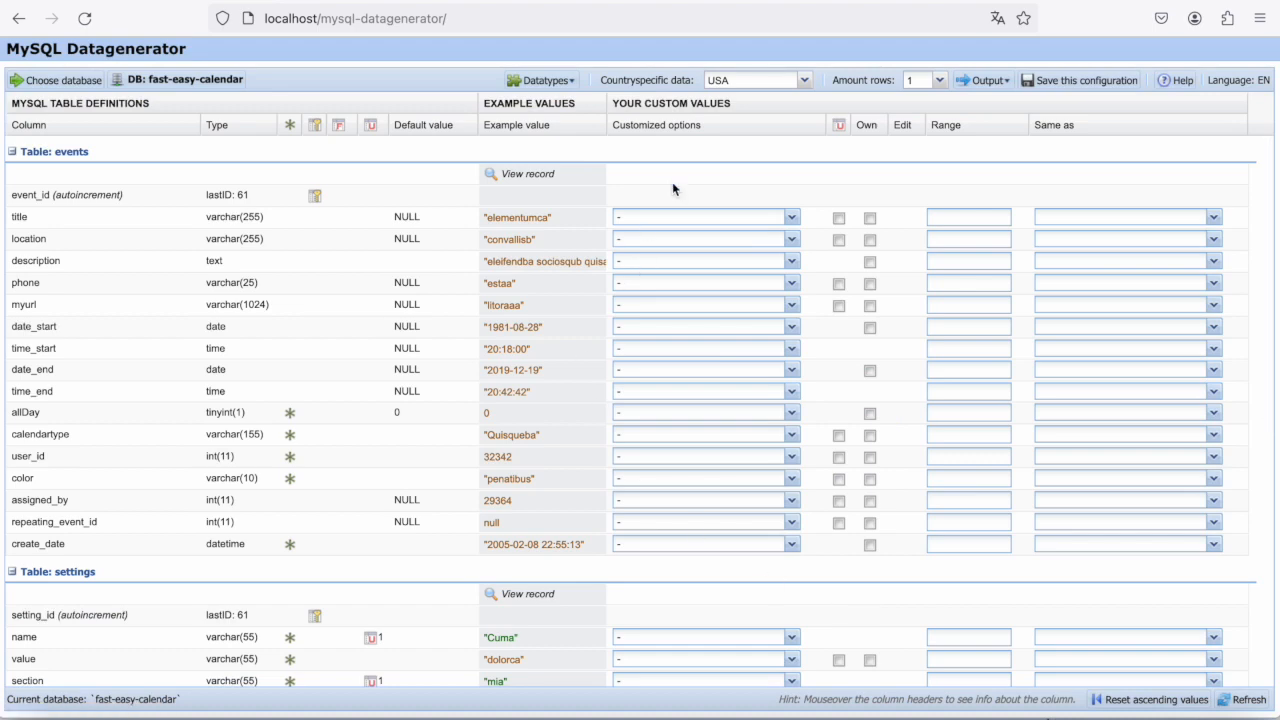
- Review the column definitions and example values of the events, settings and users tables
scroll(235, 308, down, 3)
scroll(235, 308, down, 5)
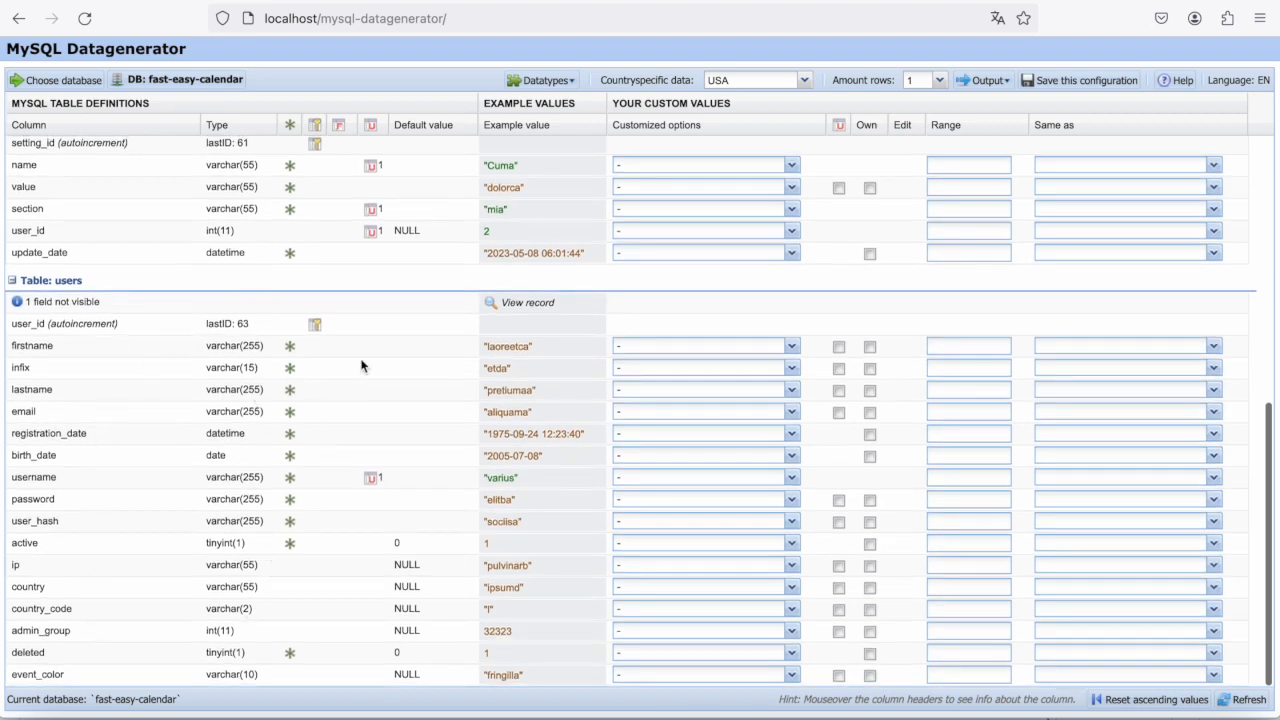
scroll(362, 366, up, 8)
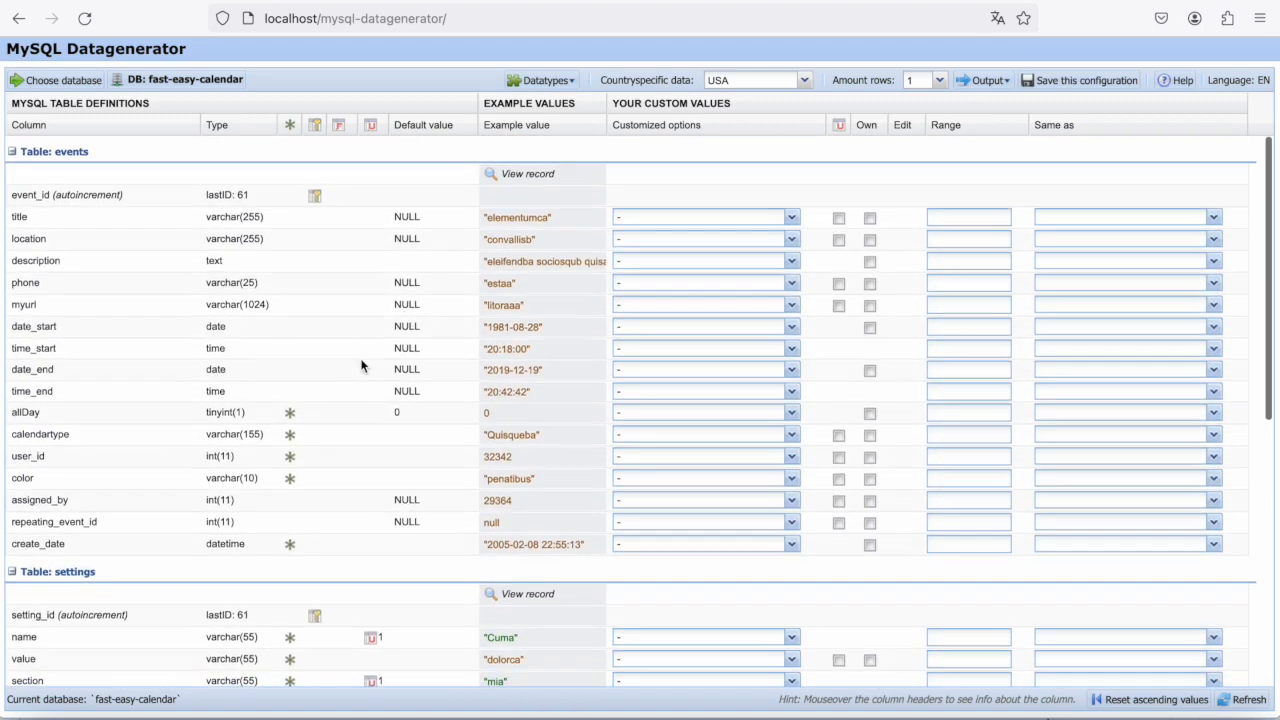
scroll(393, 464, down, 5)
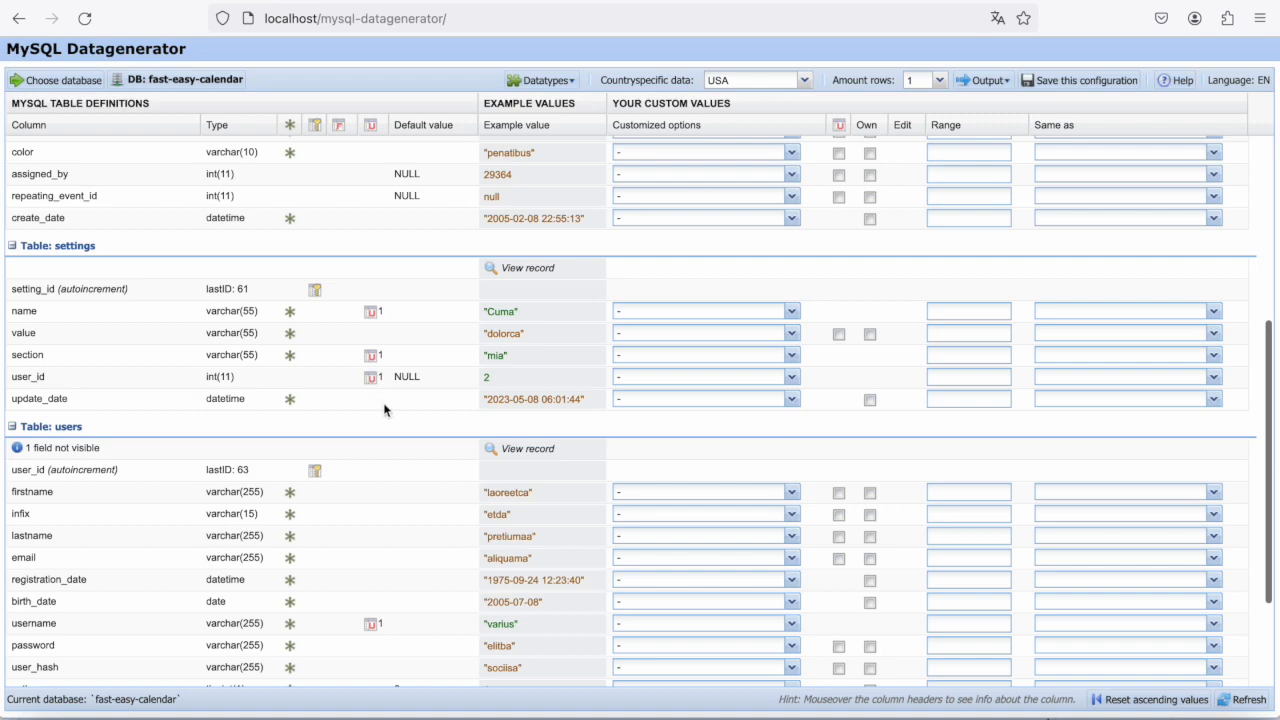
scroll(438, 410, up, 5)
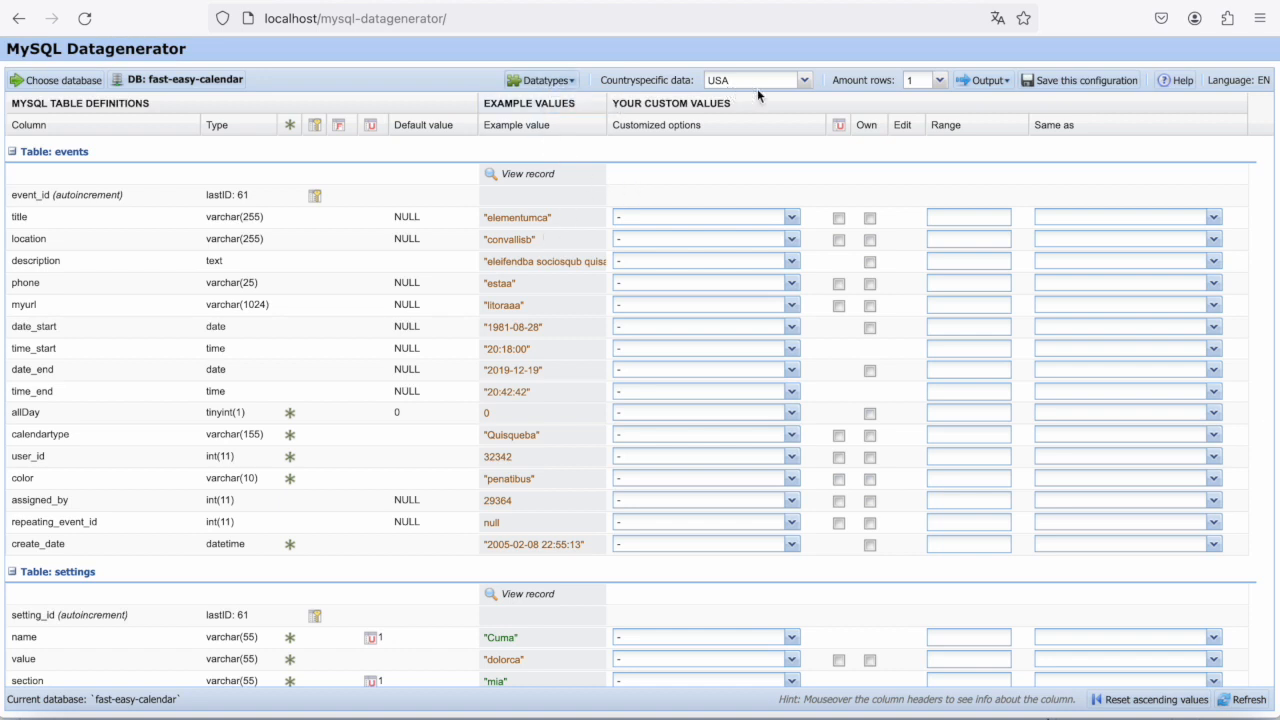
- Look through the country choices for country-specific data and the available output formats
click(805, 81)
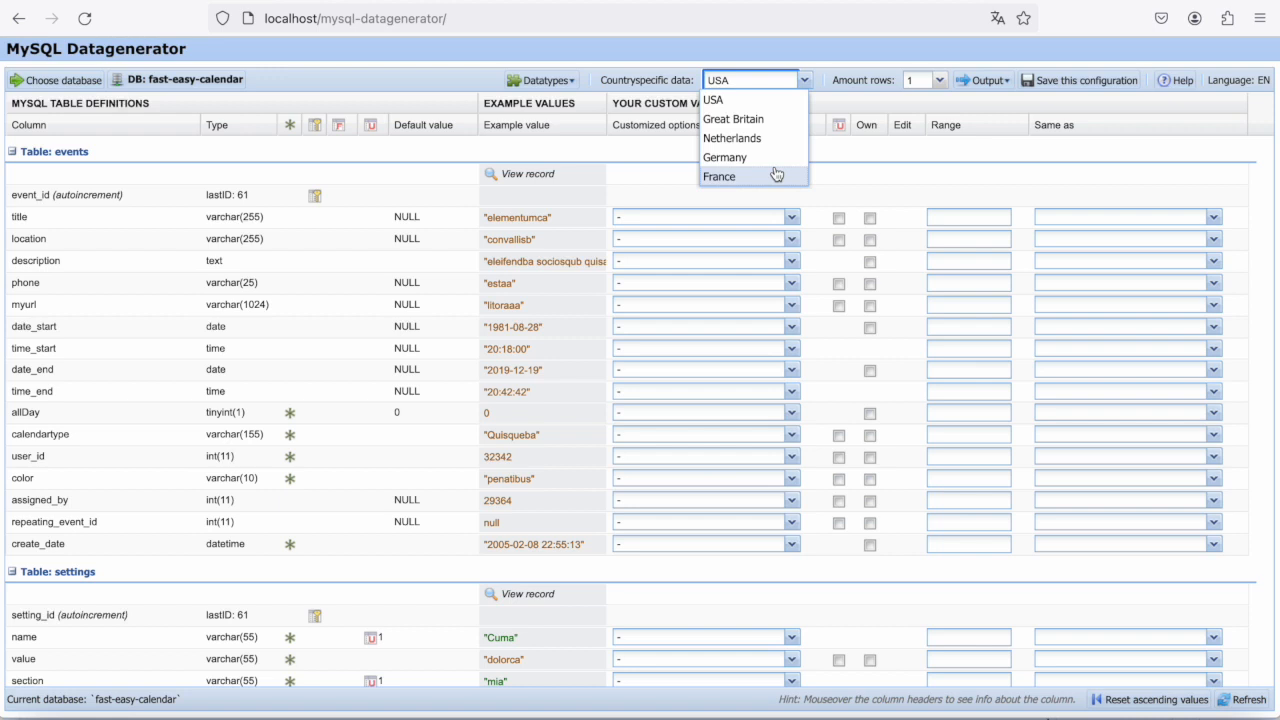
click(986, 84)
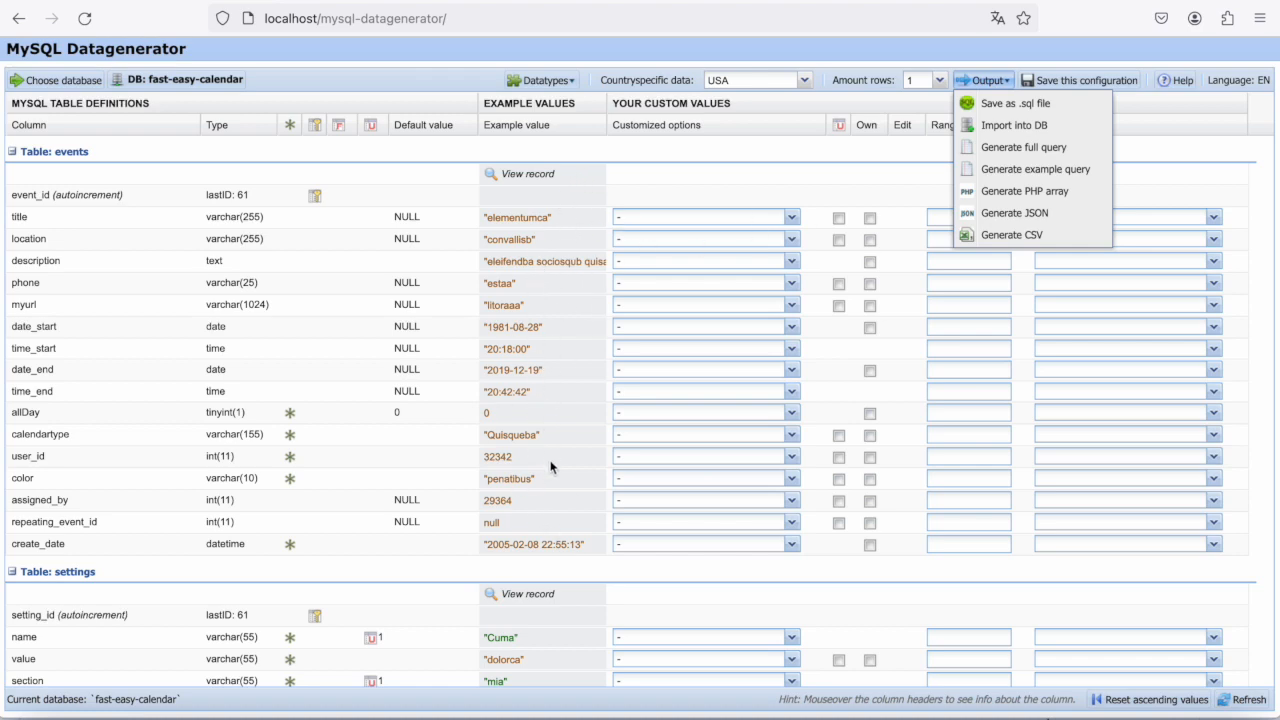
scroll(550, 467, down, 5)
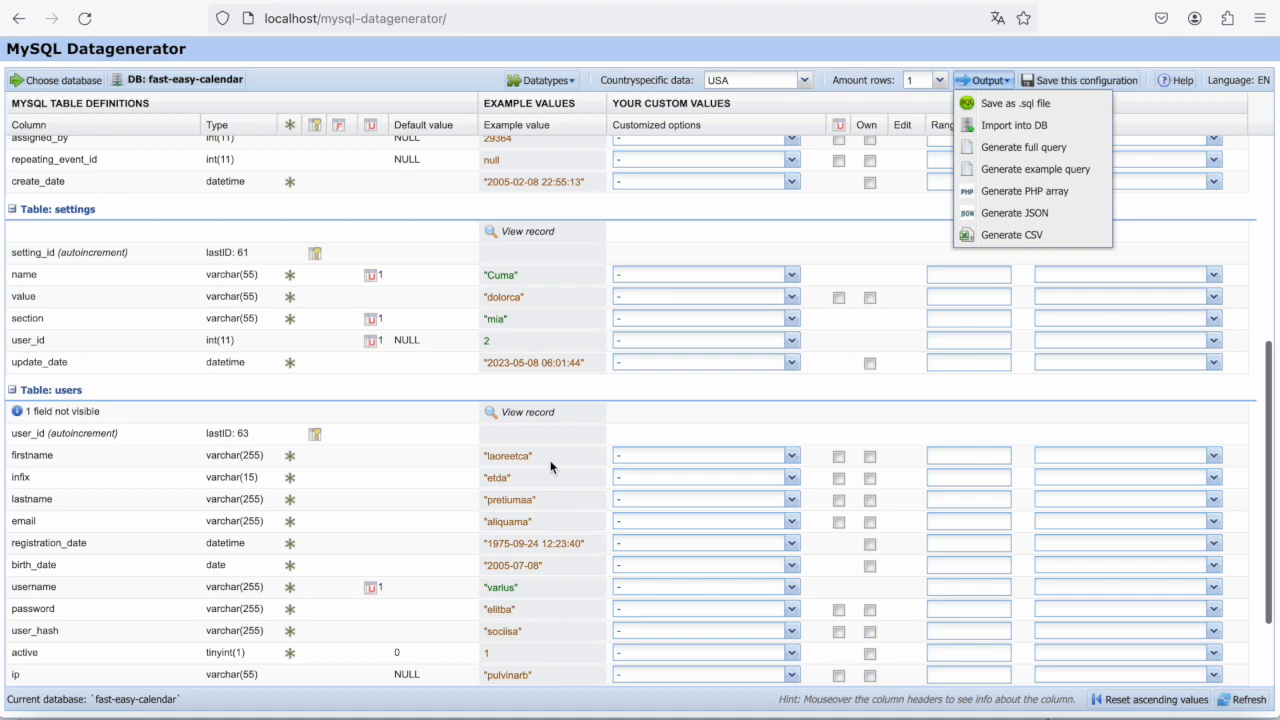
scroll(550, 467, down, 2)
scroll(550, 467, up, 7)
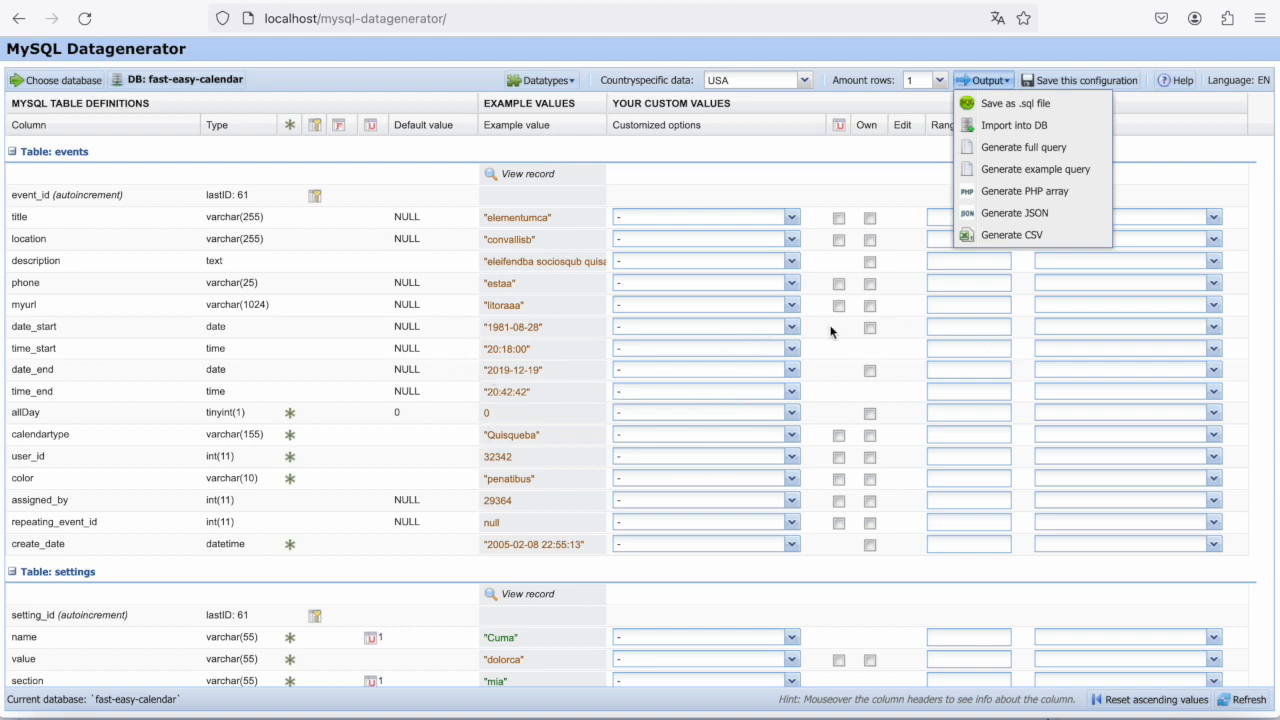
- In the events table, set date_start to date (last month) and date_end to date (this month)
click(743, 334)
click(743, 334)
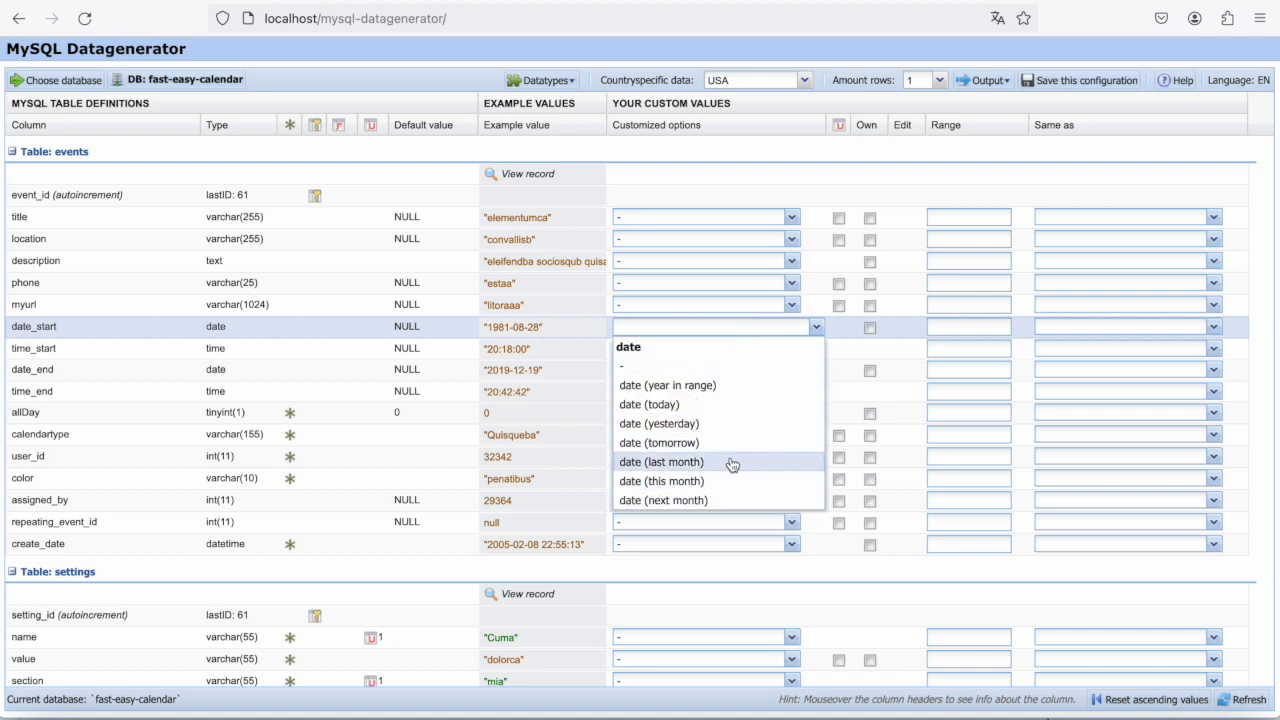
click(679, 461)
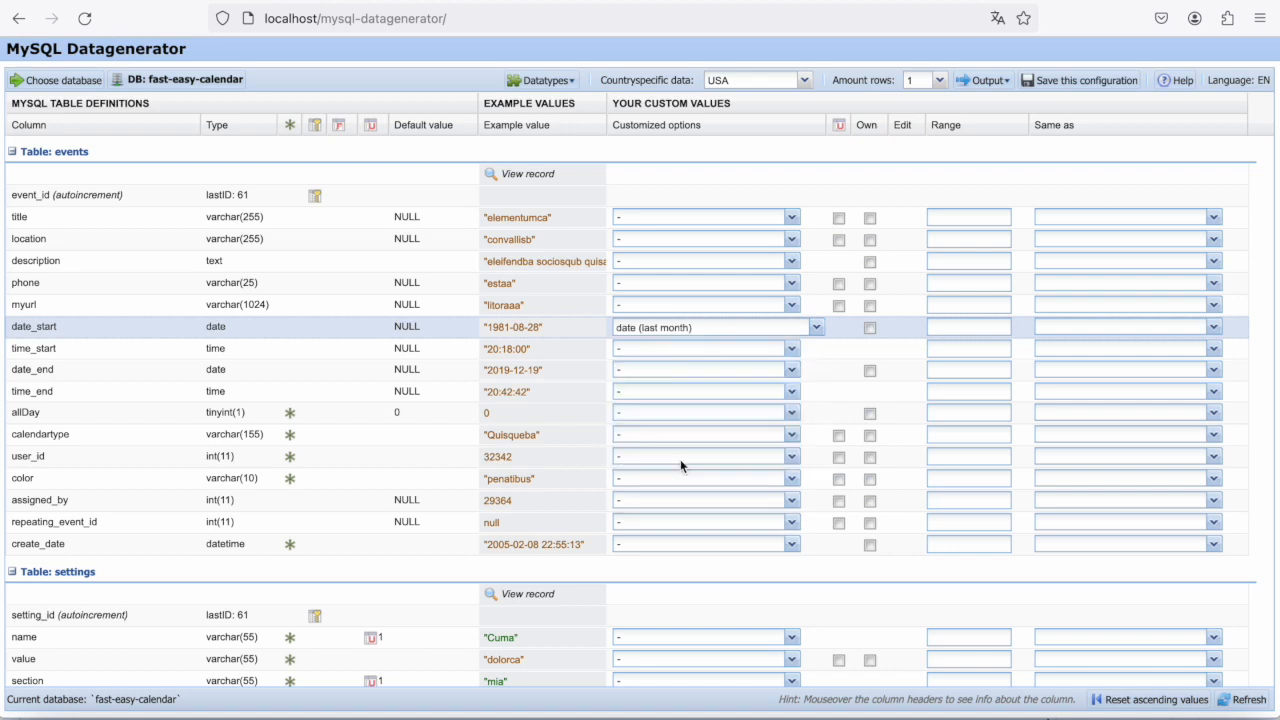
click(697, 368)
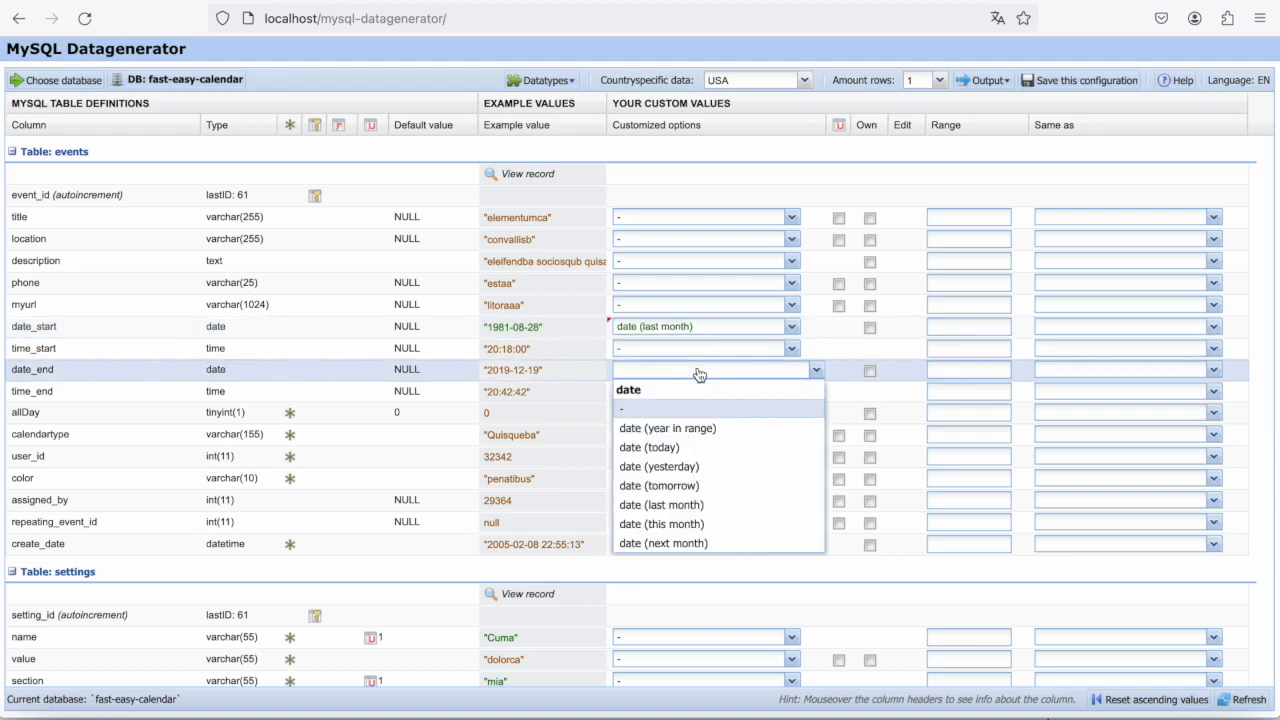
click(684, 524)
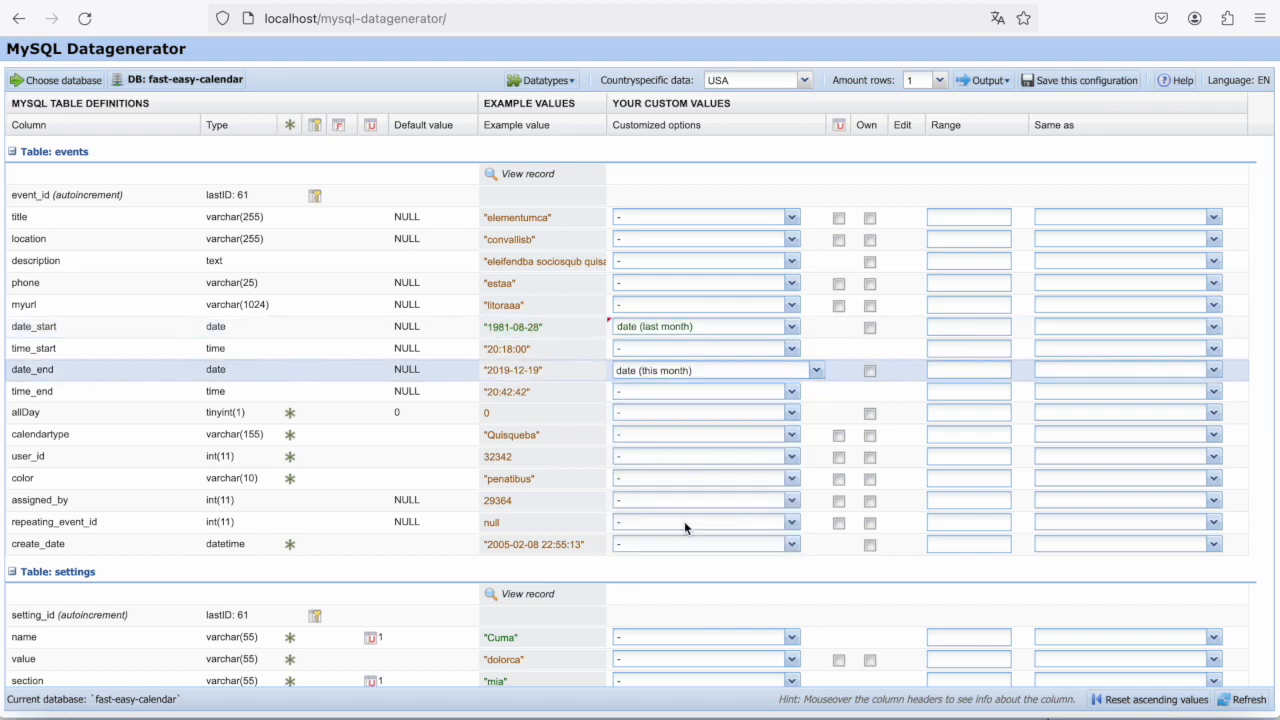
- Check the range syntax help, set the time_start range to 10-15 and refresh the example values
click(723, 348)
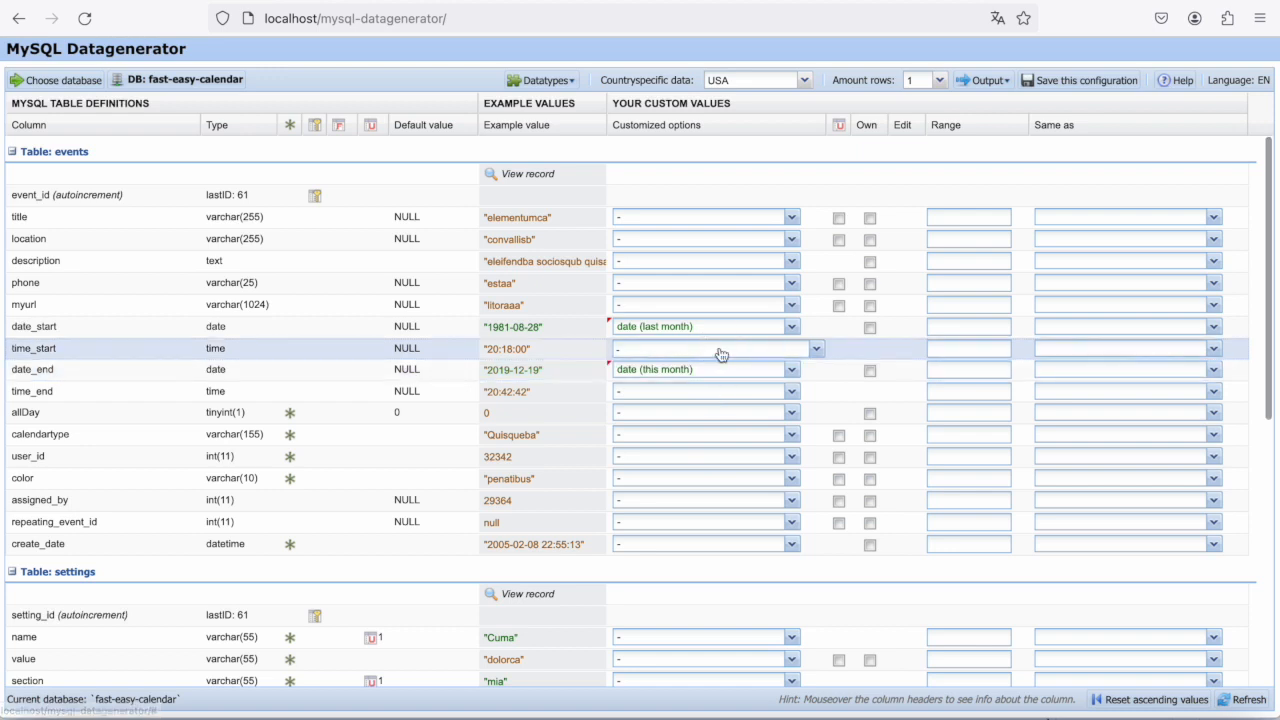
click(955, 348)
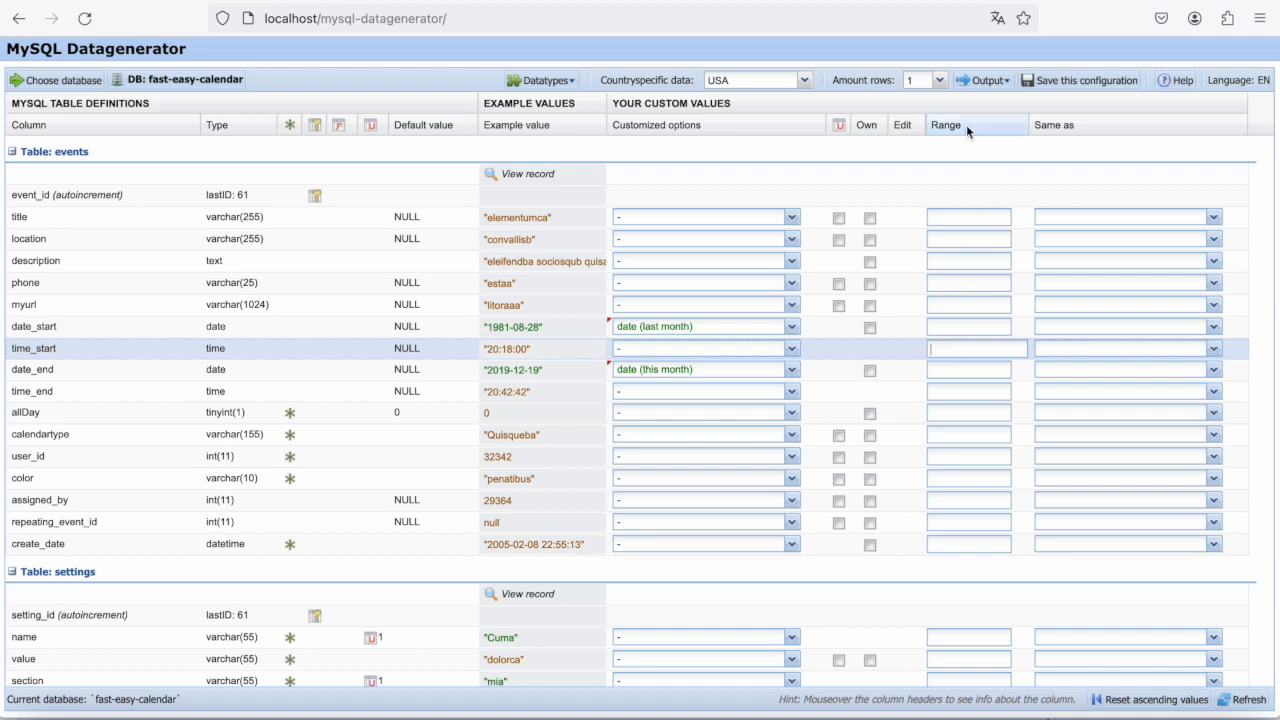
mouse_move(966, 124)
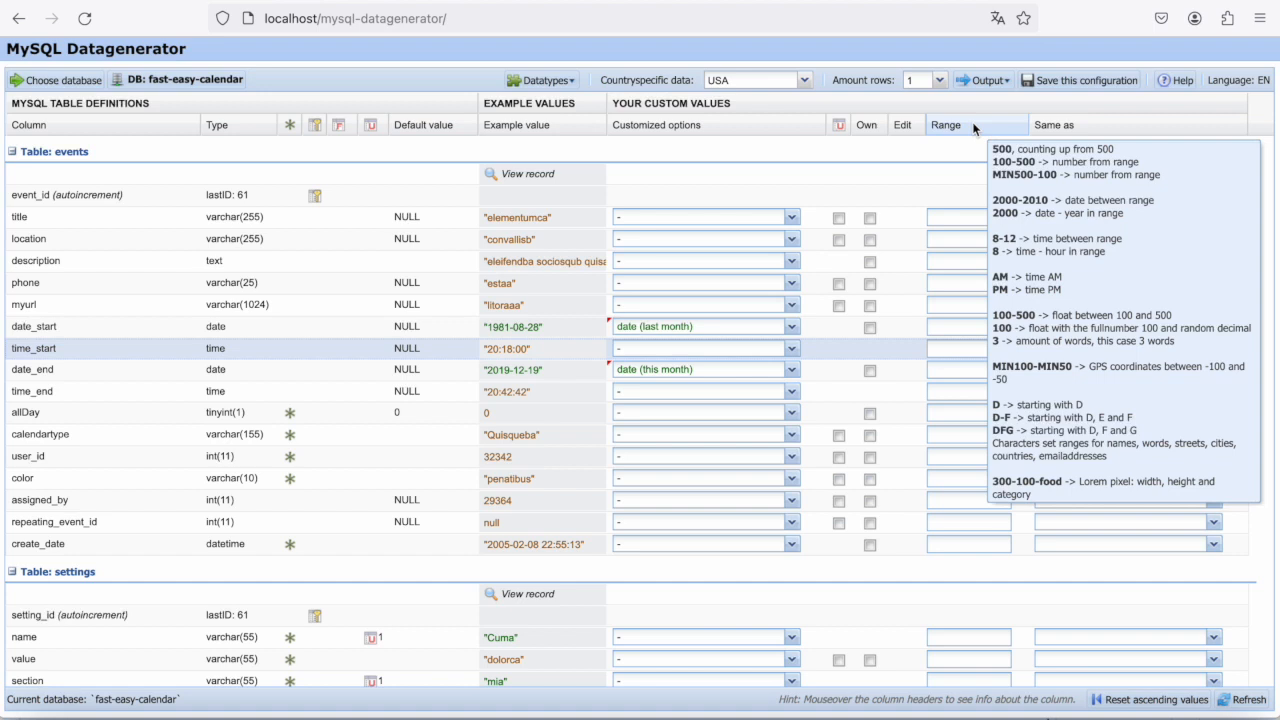
click(939, 348)
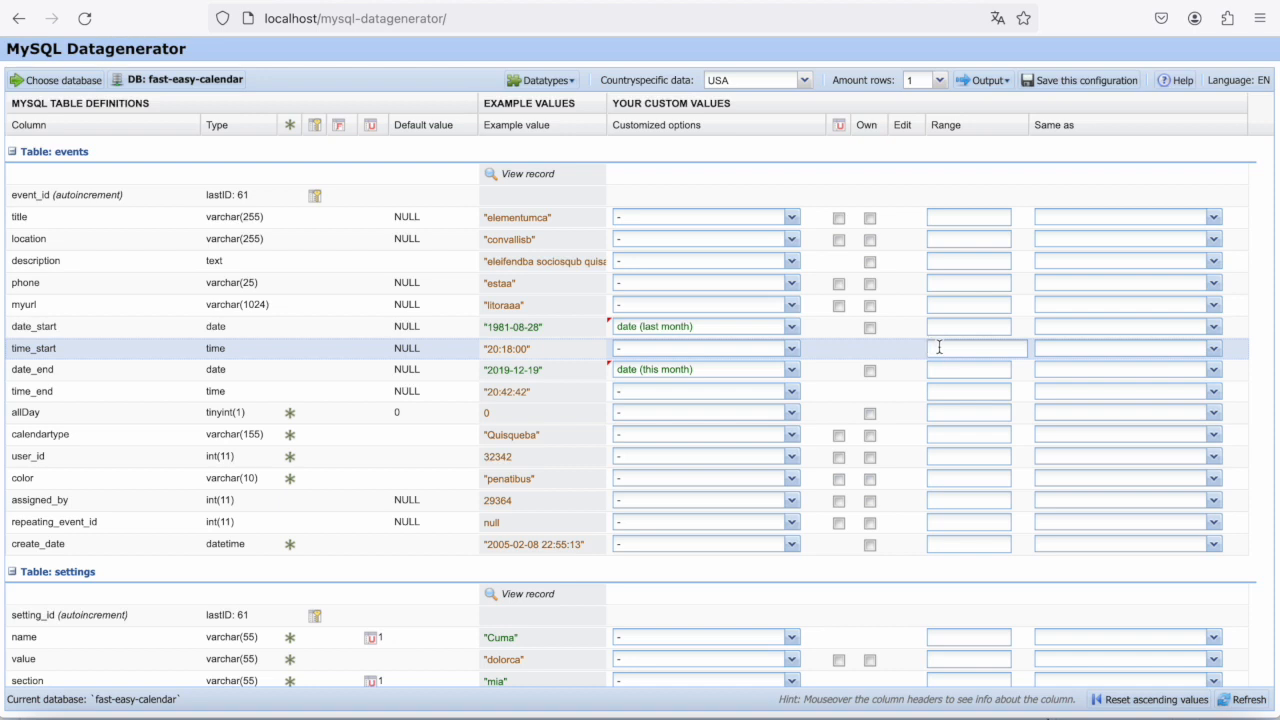
text(10-15)
click(1247, 700)
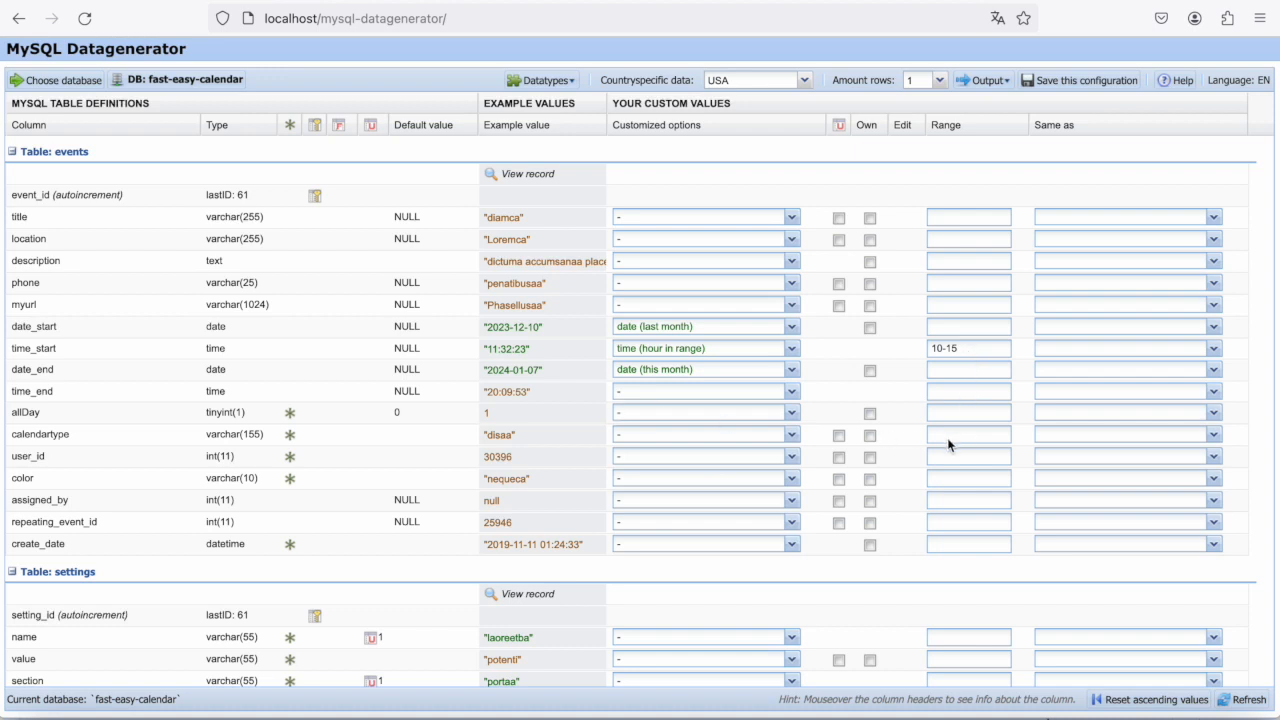
- Set the time_end range of the events table to 16-20 and refresh the example values
click(947, 390)
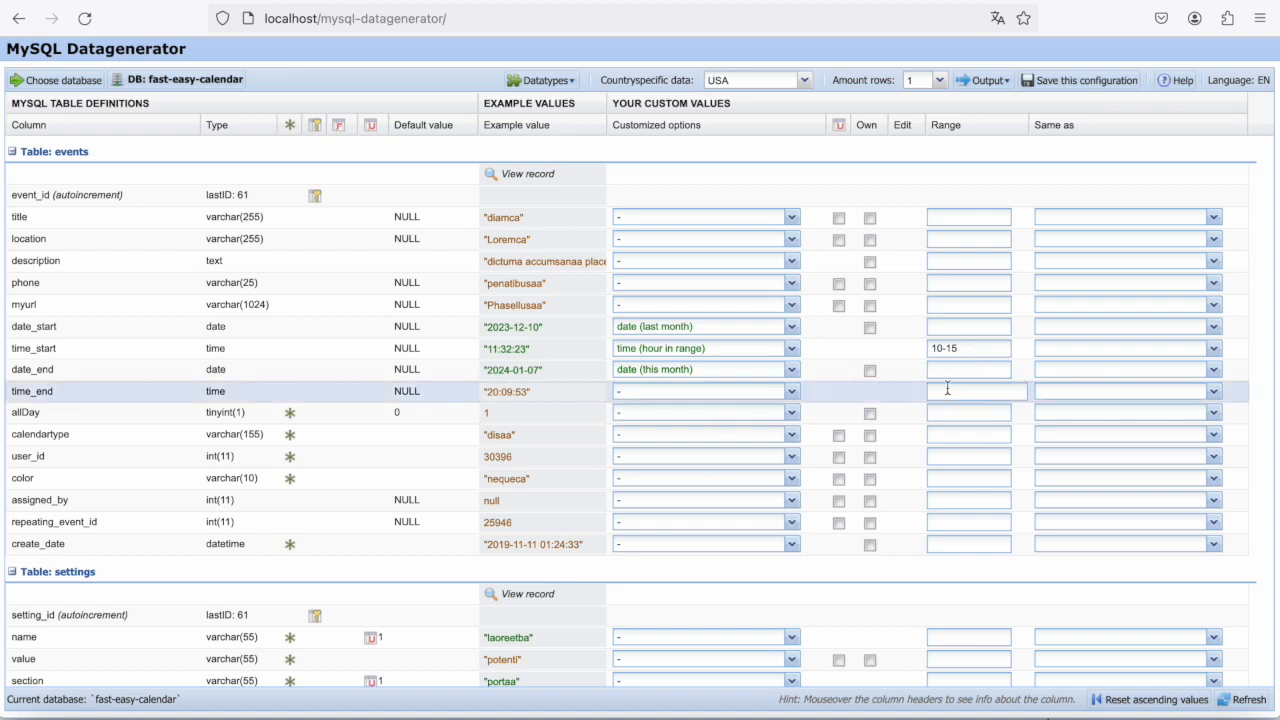
text(16-20)
key(Tab)
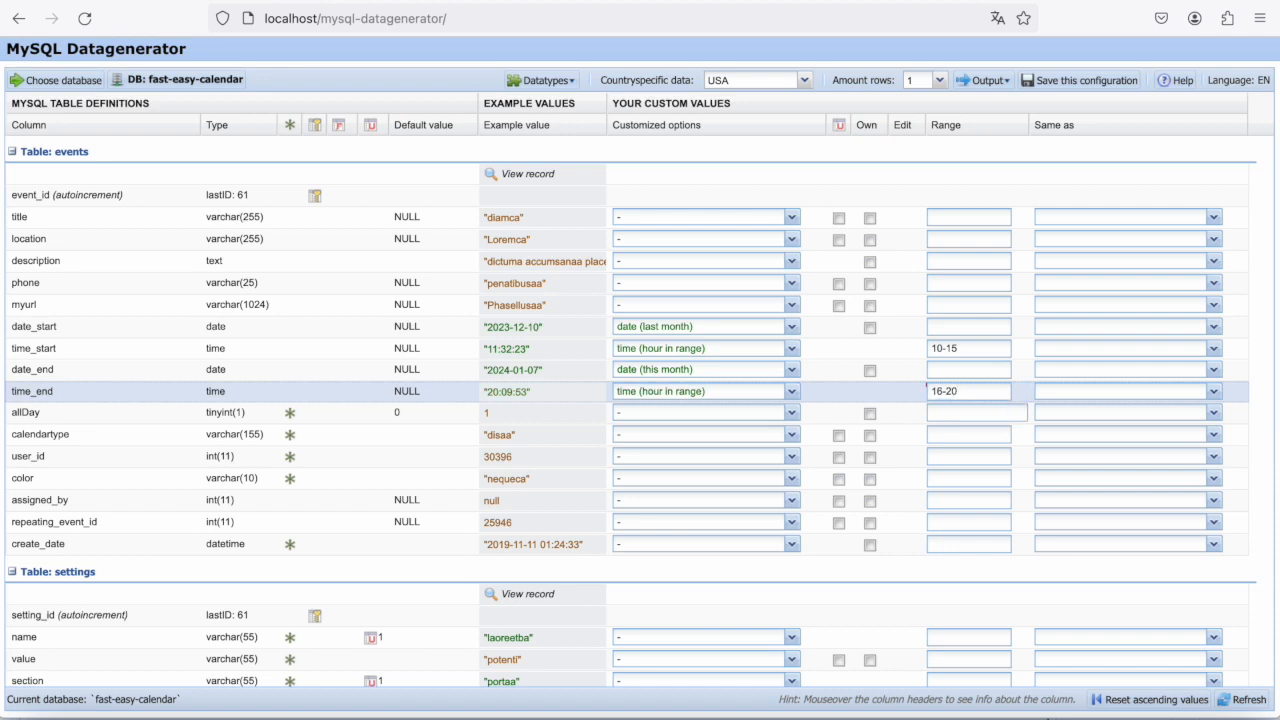
click(1242, 699)
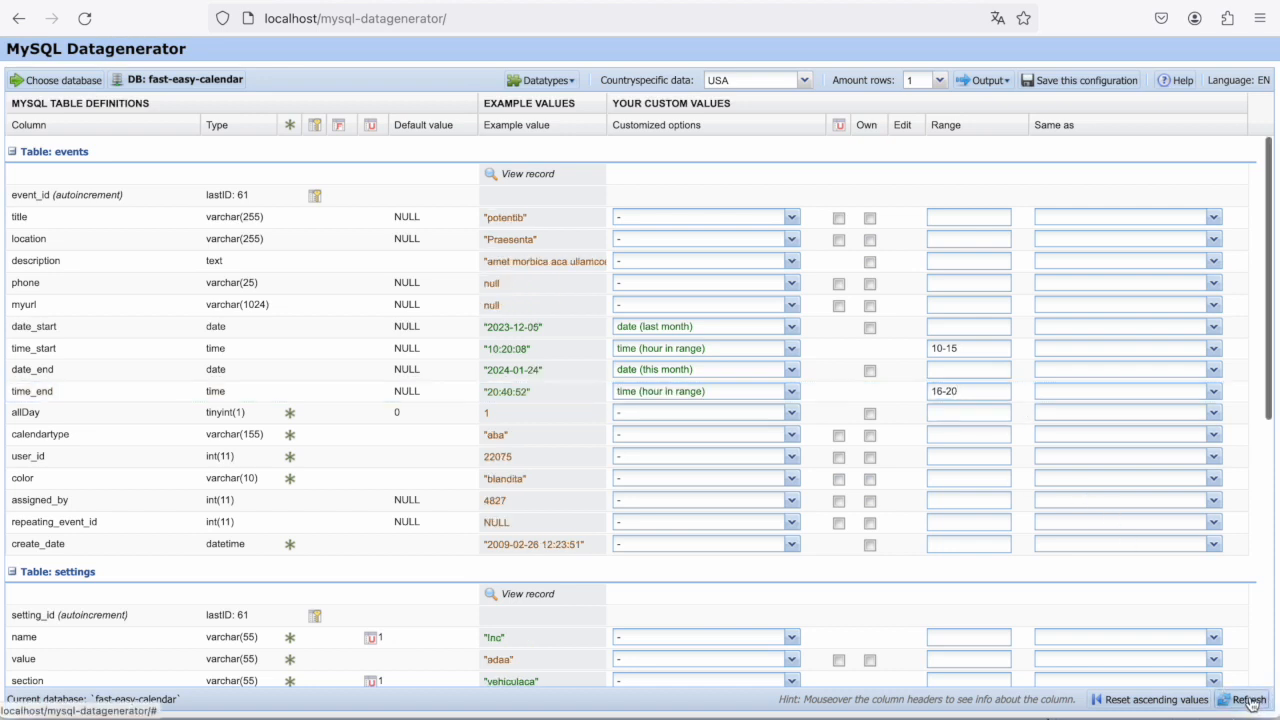
- Examine the customized data options offered for the location column of the events table, without choosing one
click(687, 240)
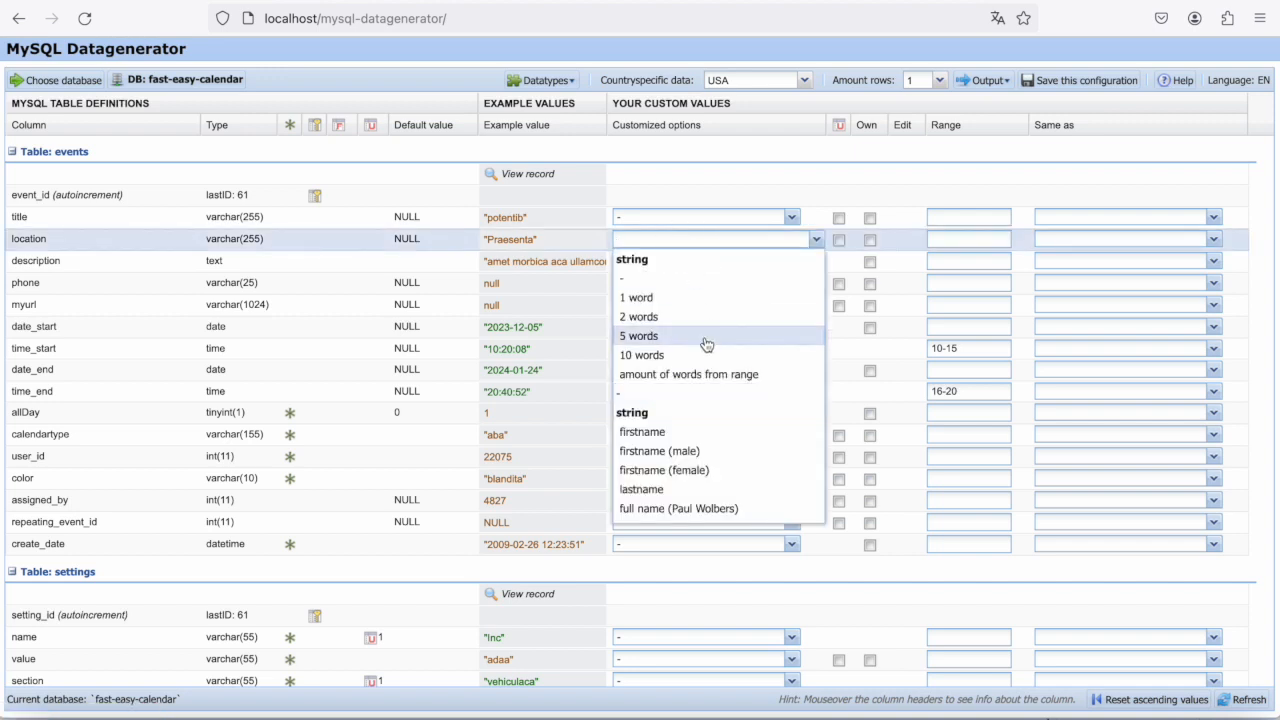
scroll(706, 344, down, 10)
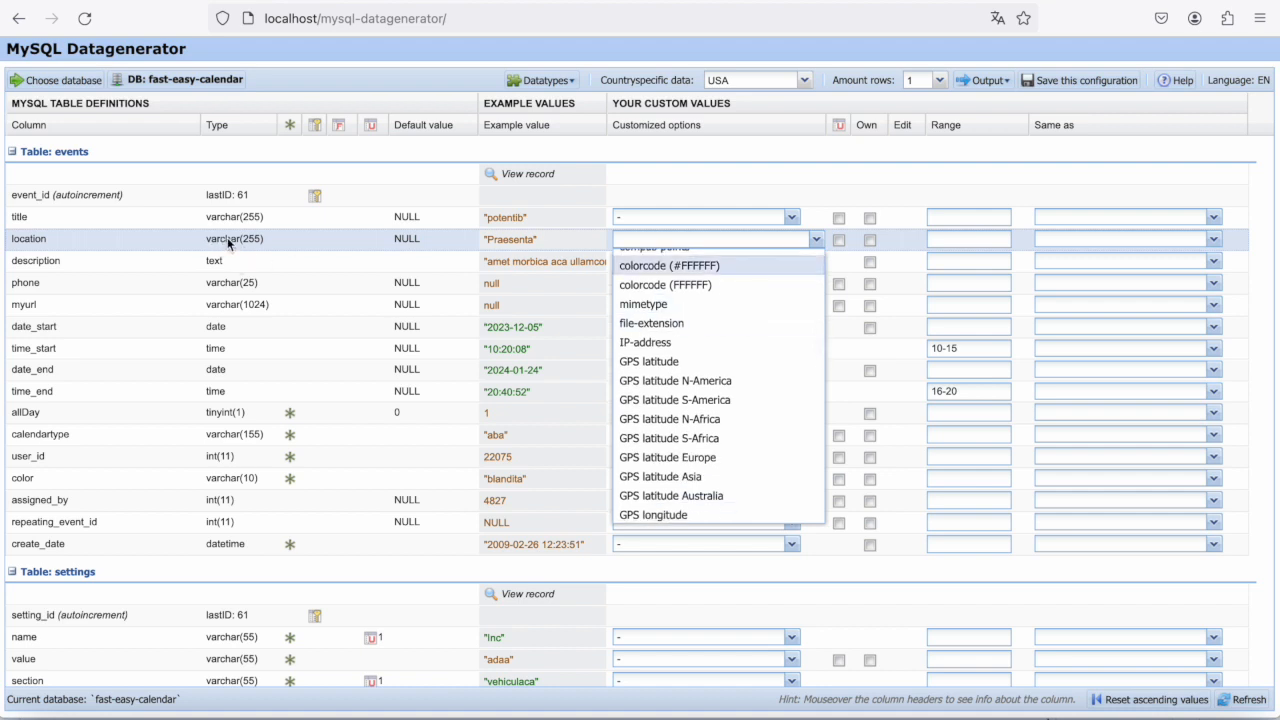
scroll(741, 408, down, 8)
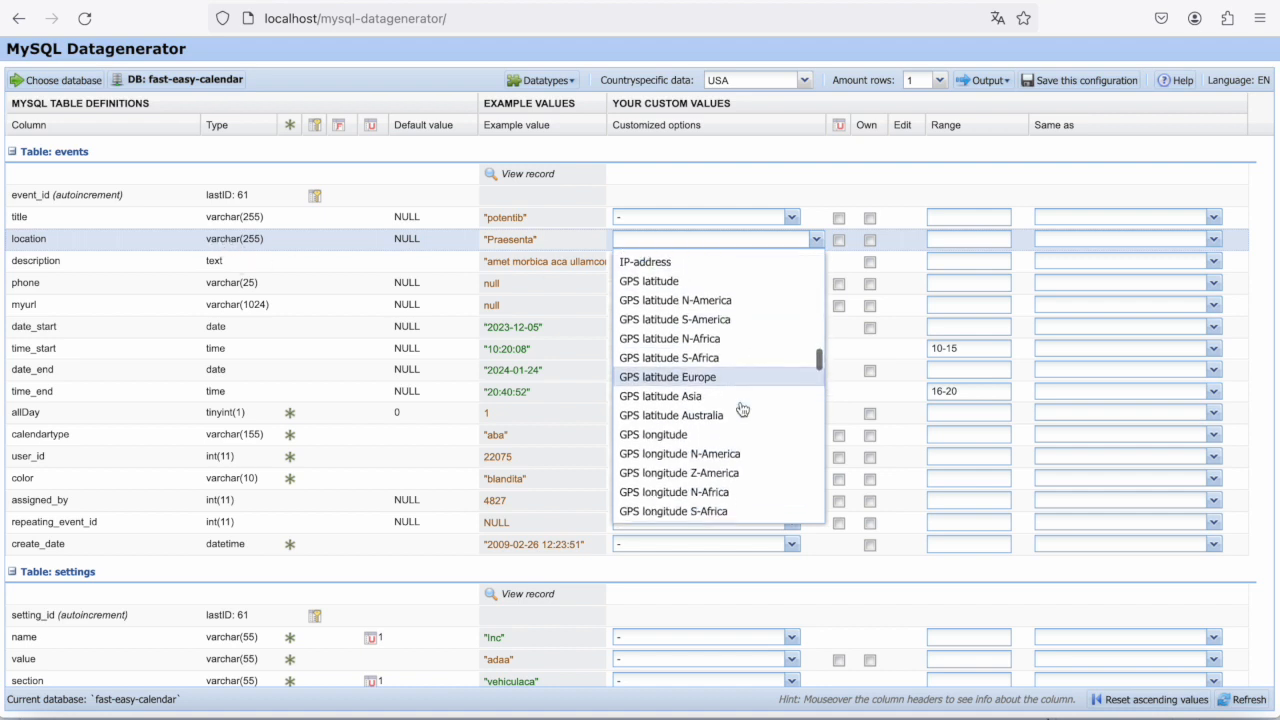
scroll(741, 408, down, 5)
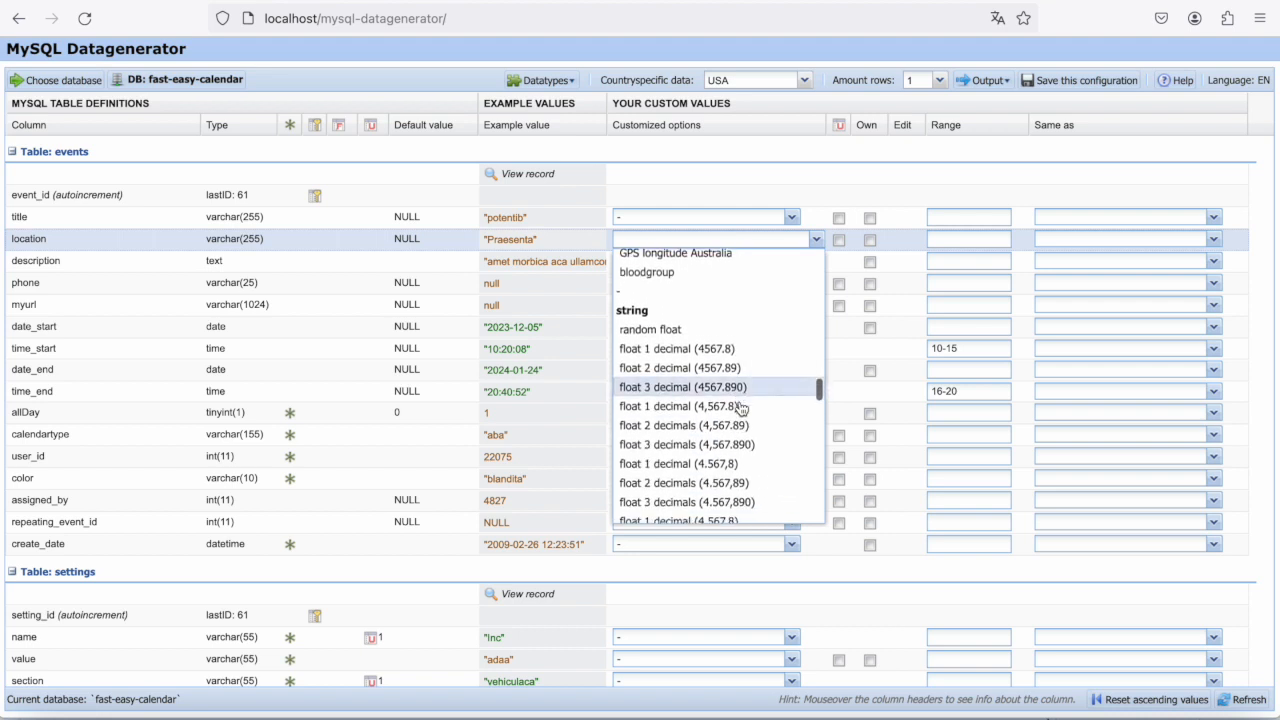
scroll(739, 400, down, 5)
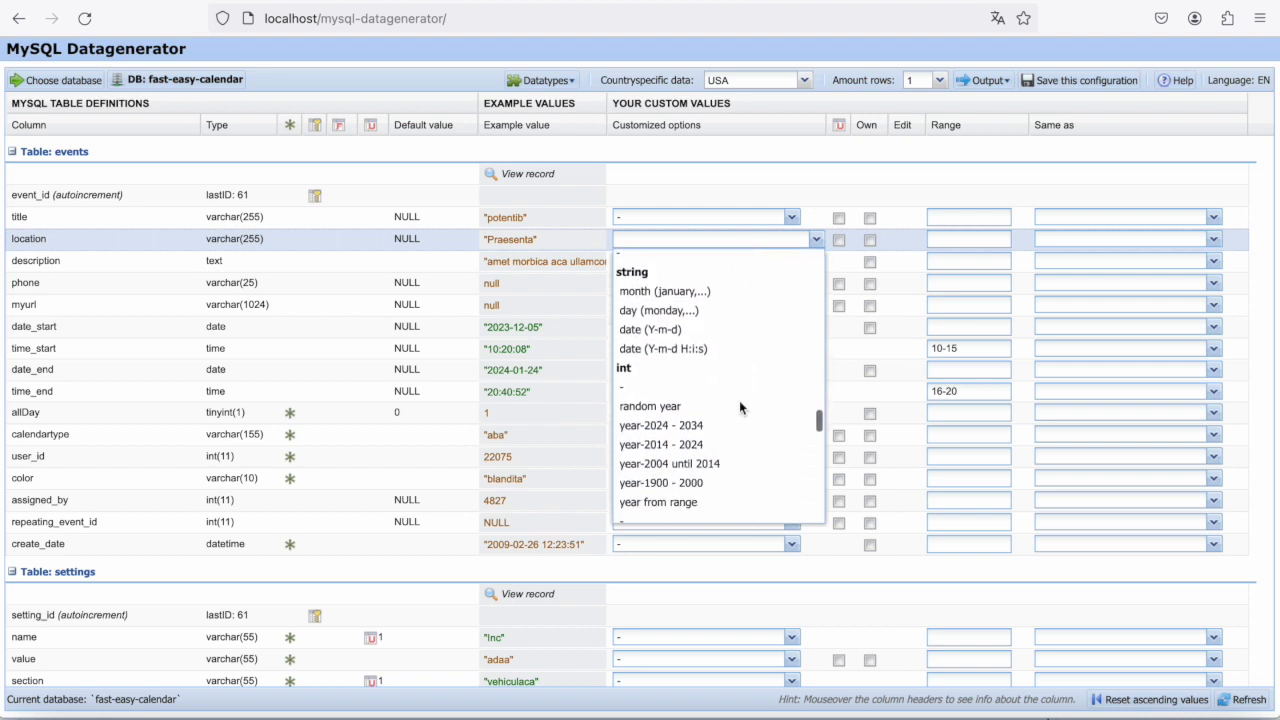
scroll(740, 408, down, 5)
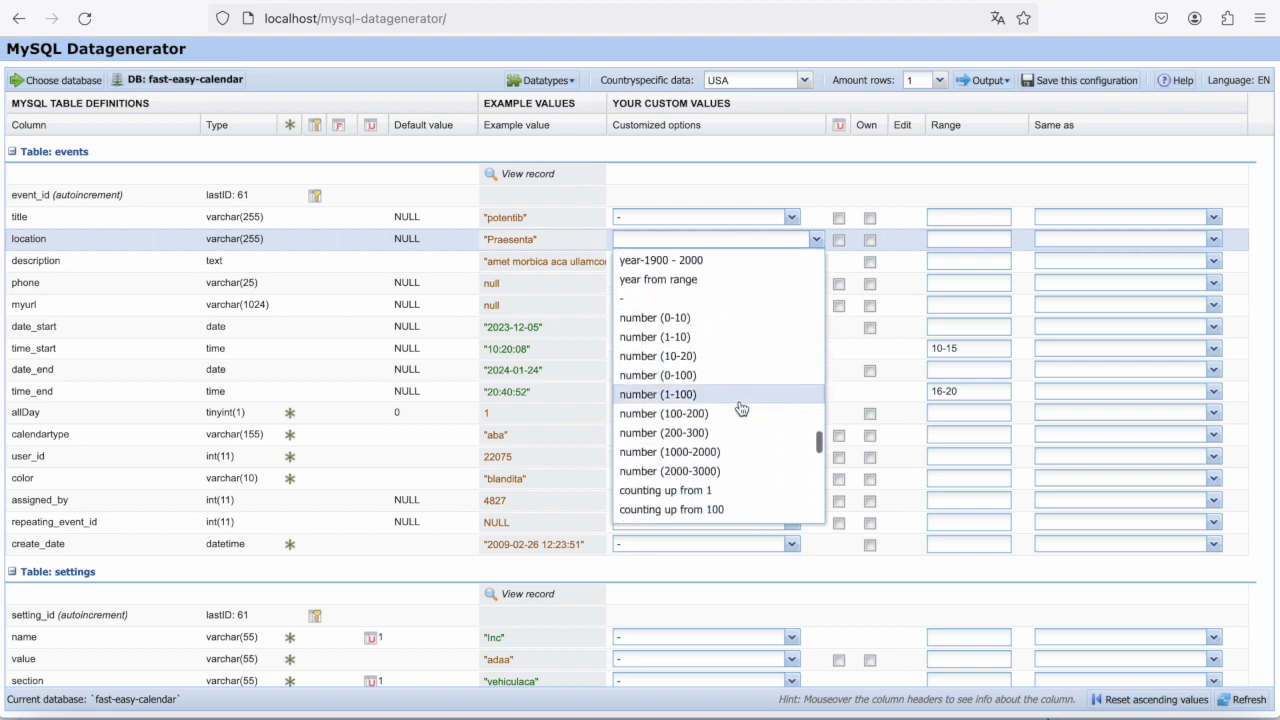
scroll(737, 406, down, 1)
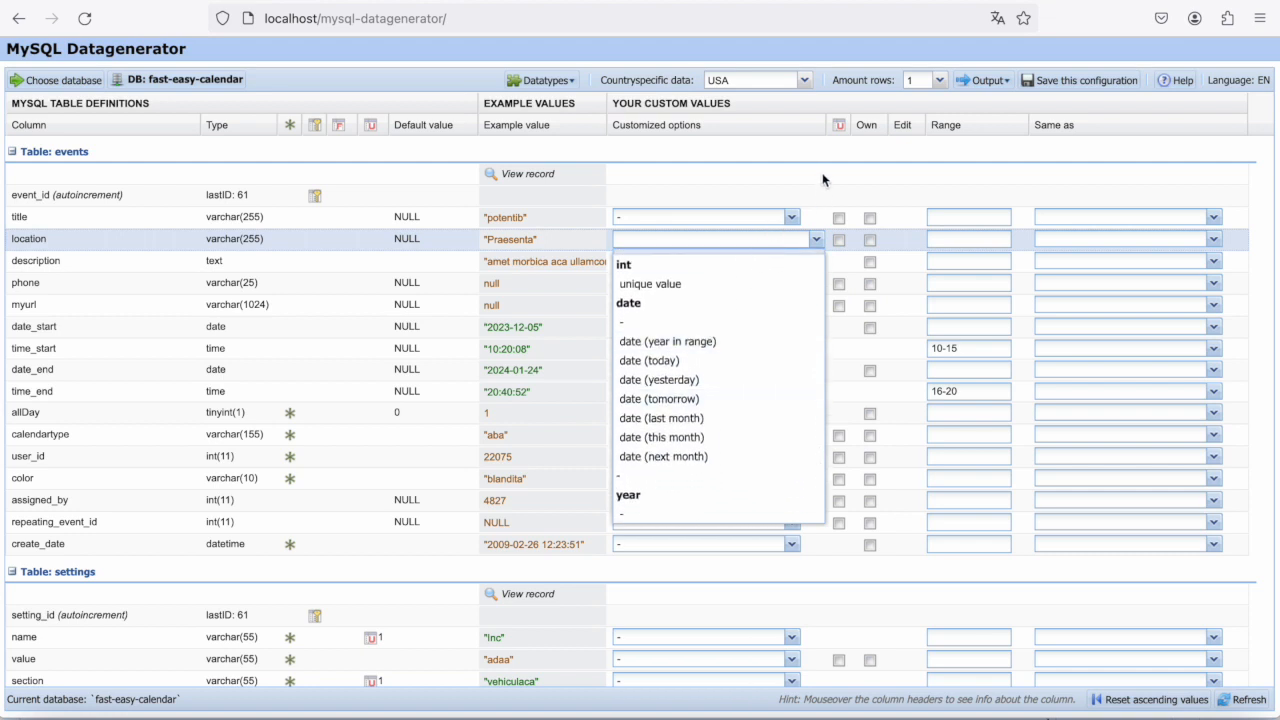
click(822, 181)
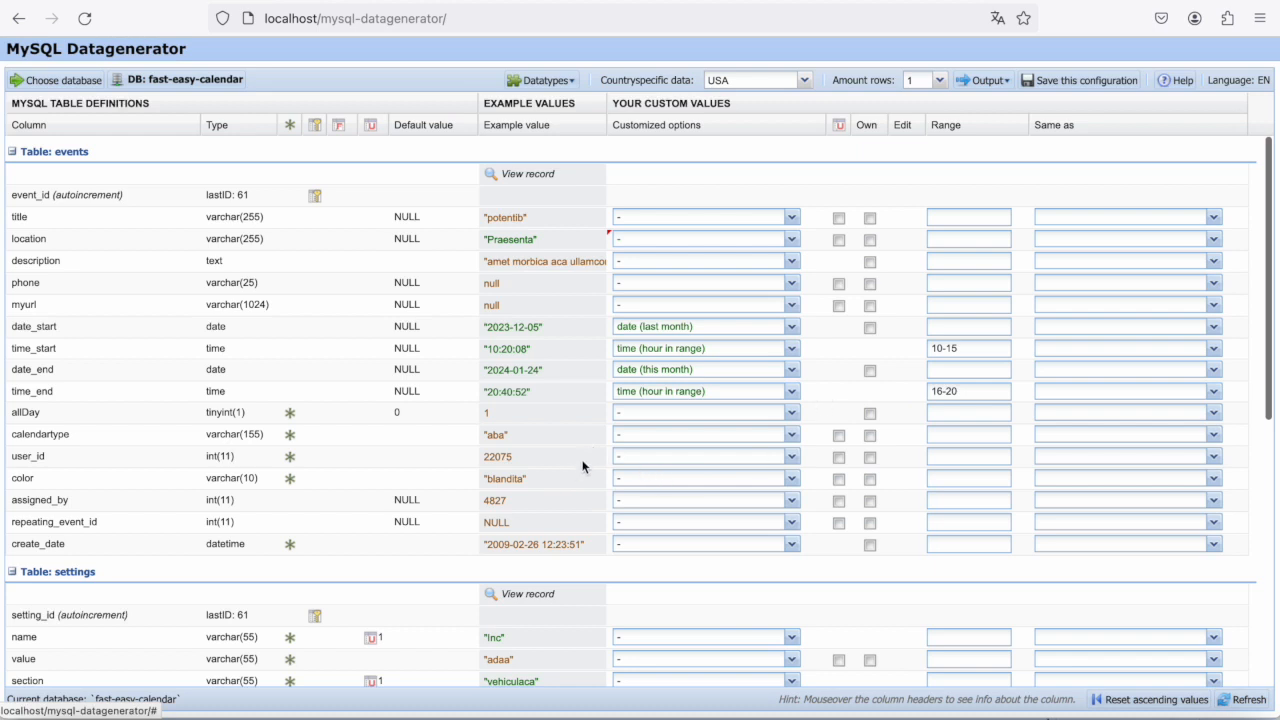
- Define employees and holidays as own string options for the calendartype column of the events table
click(870, 437)
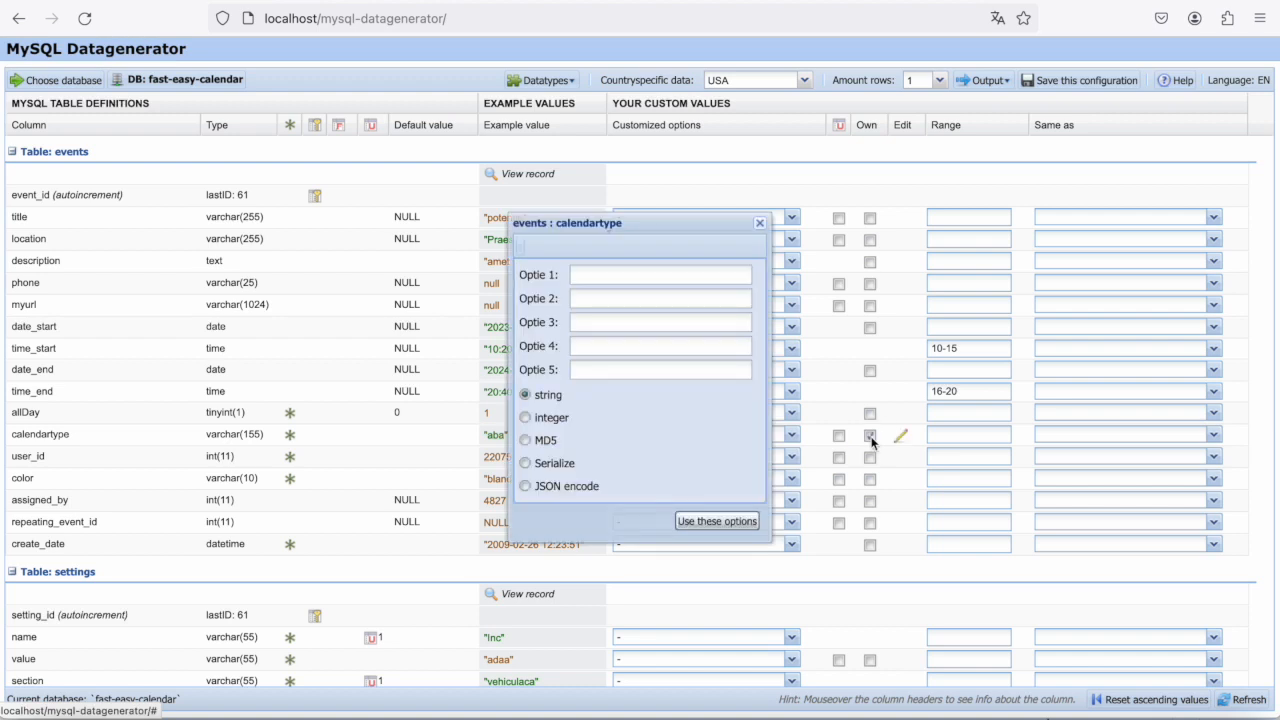
click(590, 274)
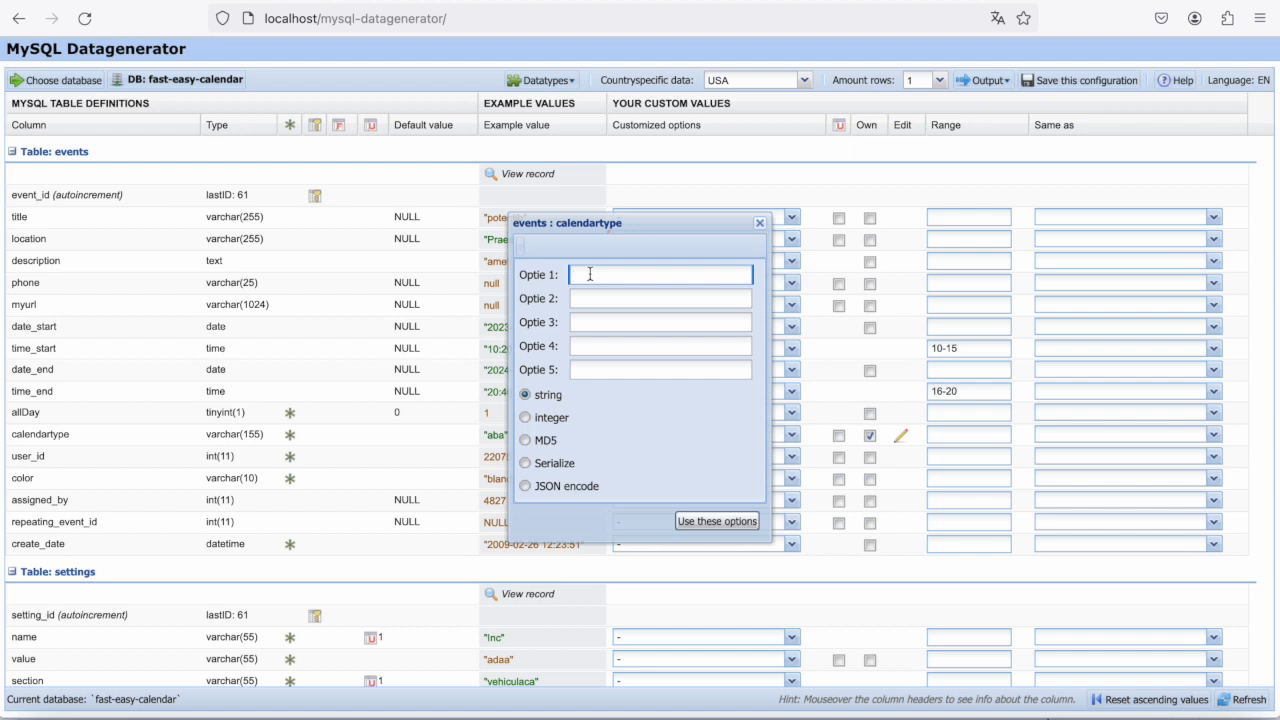
text(employees)
click(609, 297)
text(holidays)
click(716, 521)
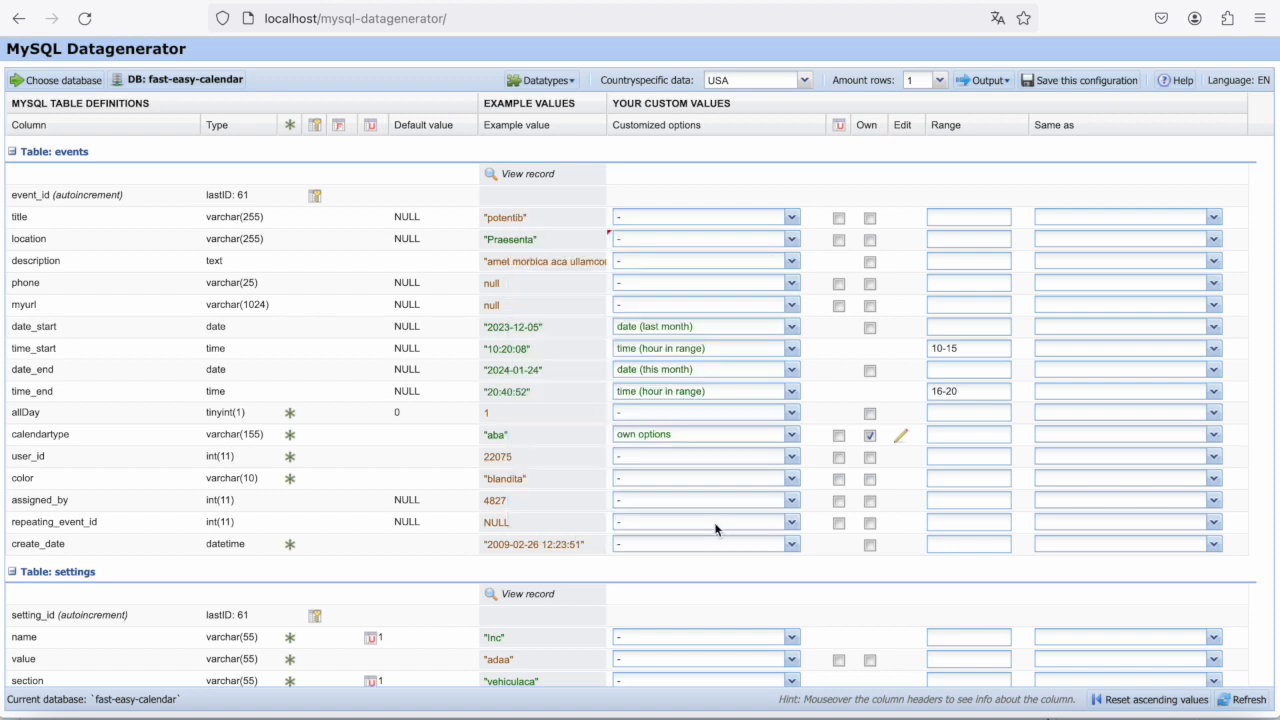
- Refresh the example values several times to check which own options the calendartype column produces
click(1246, 705)
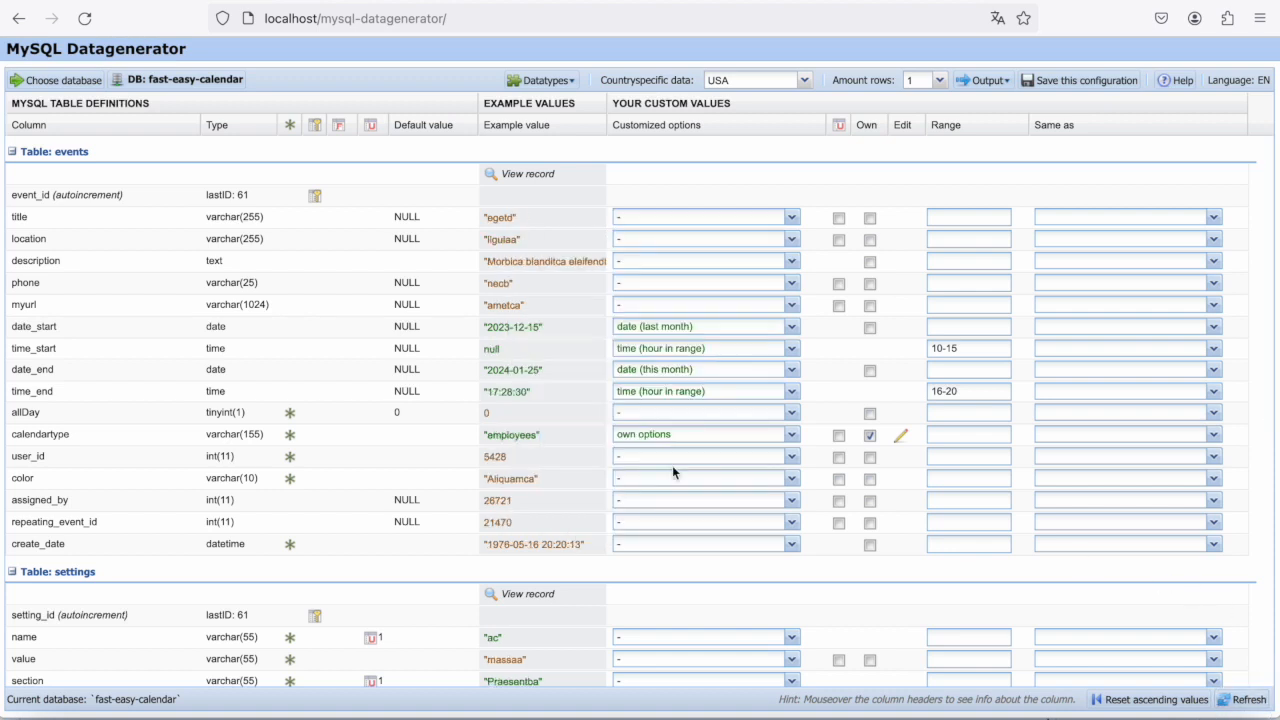
click(1245, 703)
click(1245, 703)
click(1245, 703)
click(1245, 703)
click(1245, 703)
click(1245, 703)
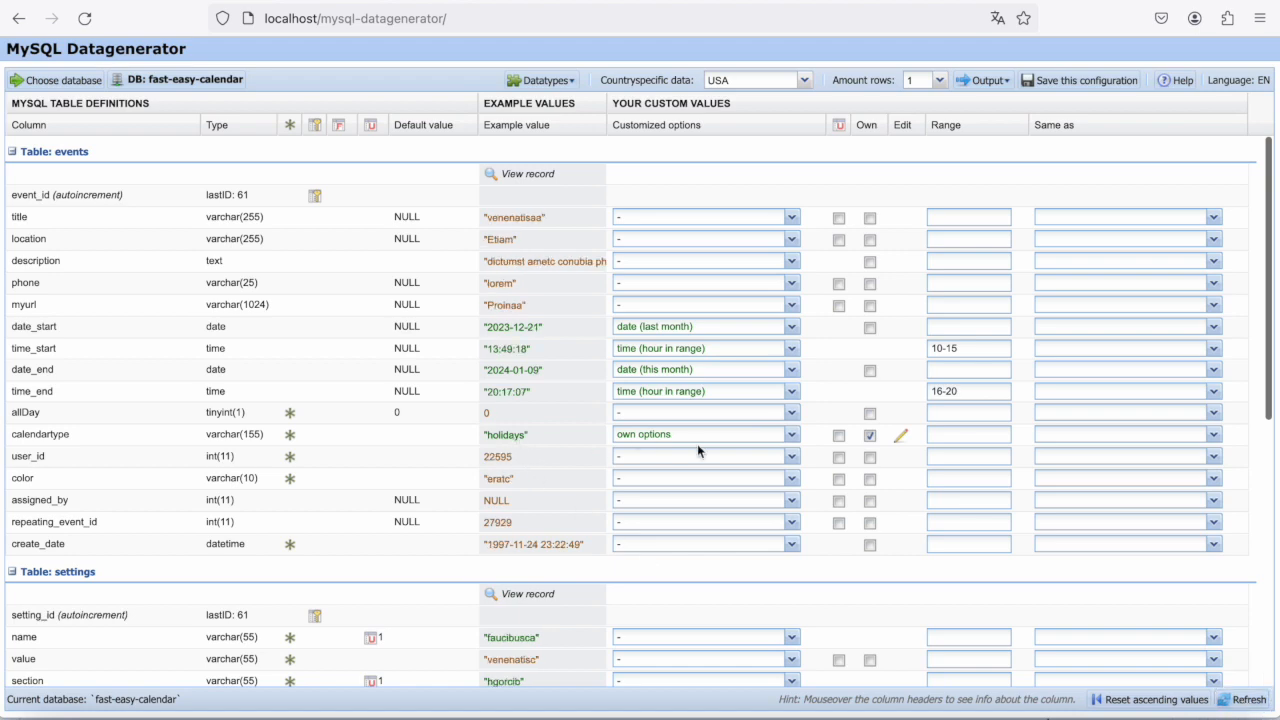
- Set the amount of rows to 10 and generate the full query for all tables
scroll(785, 480, down, 3)
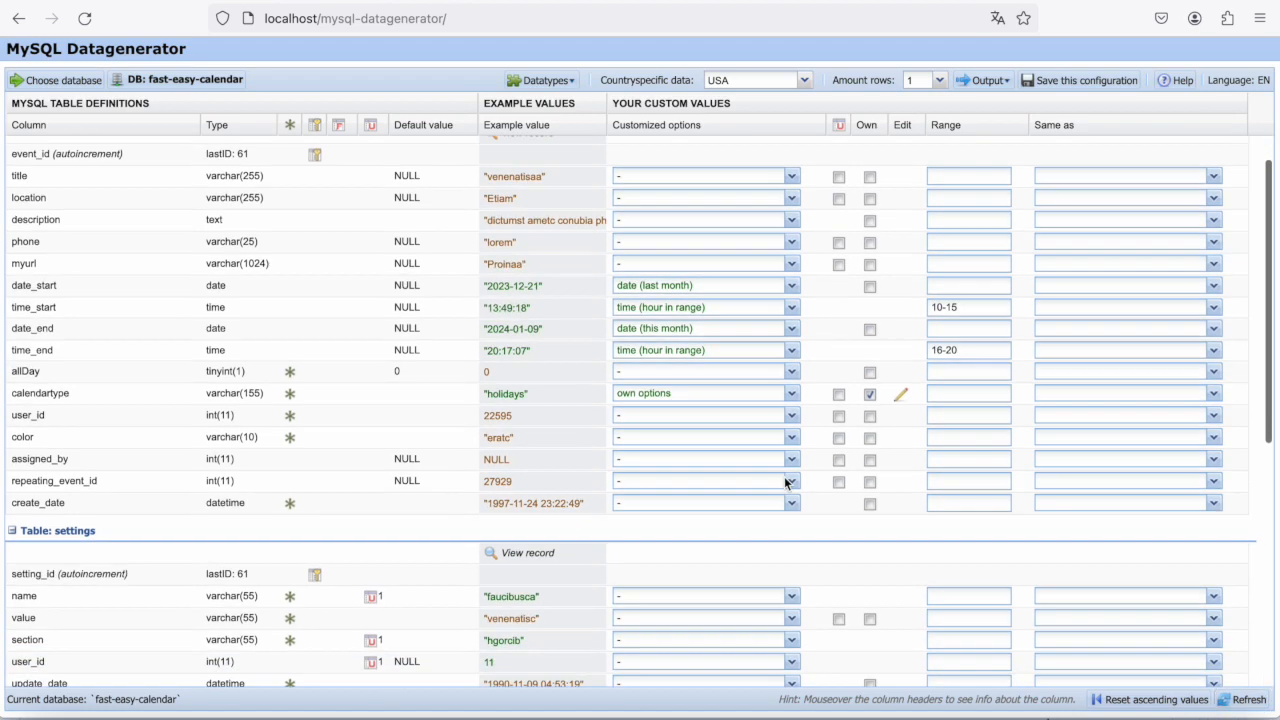
scroll(784, 476, down, 4)
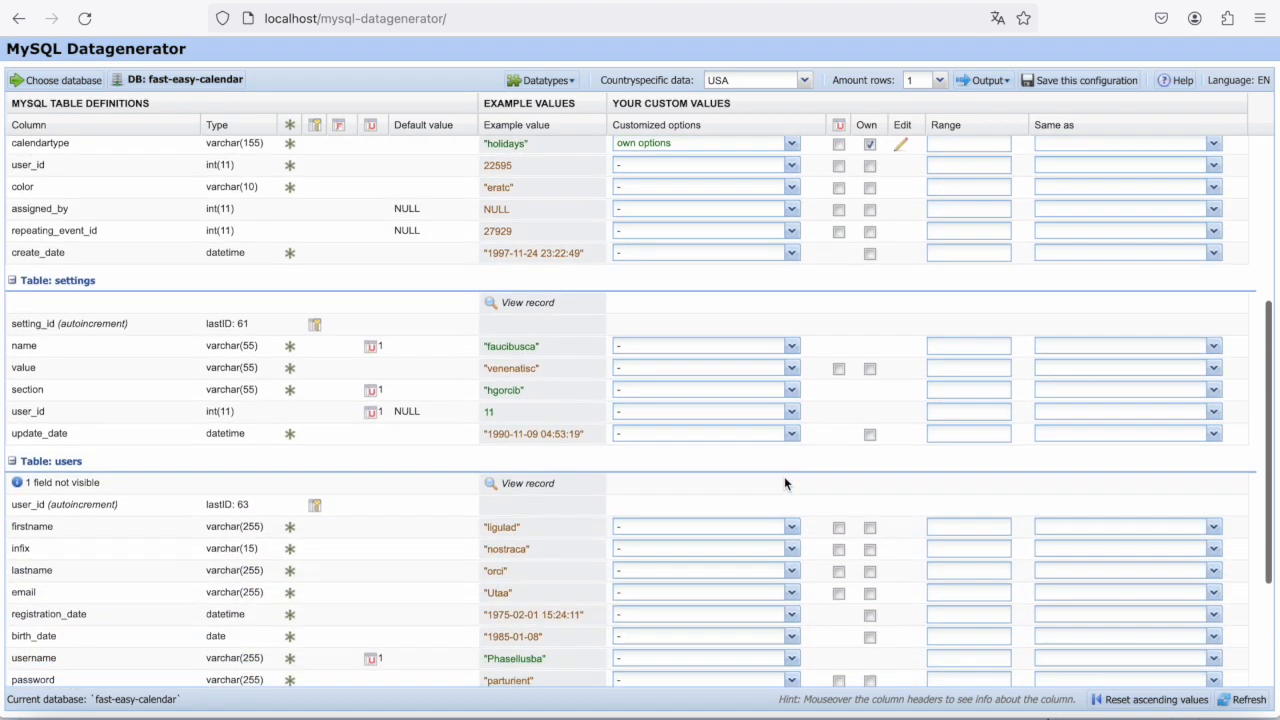
scroll(784, 476, up, 7)
click(938, 82)
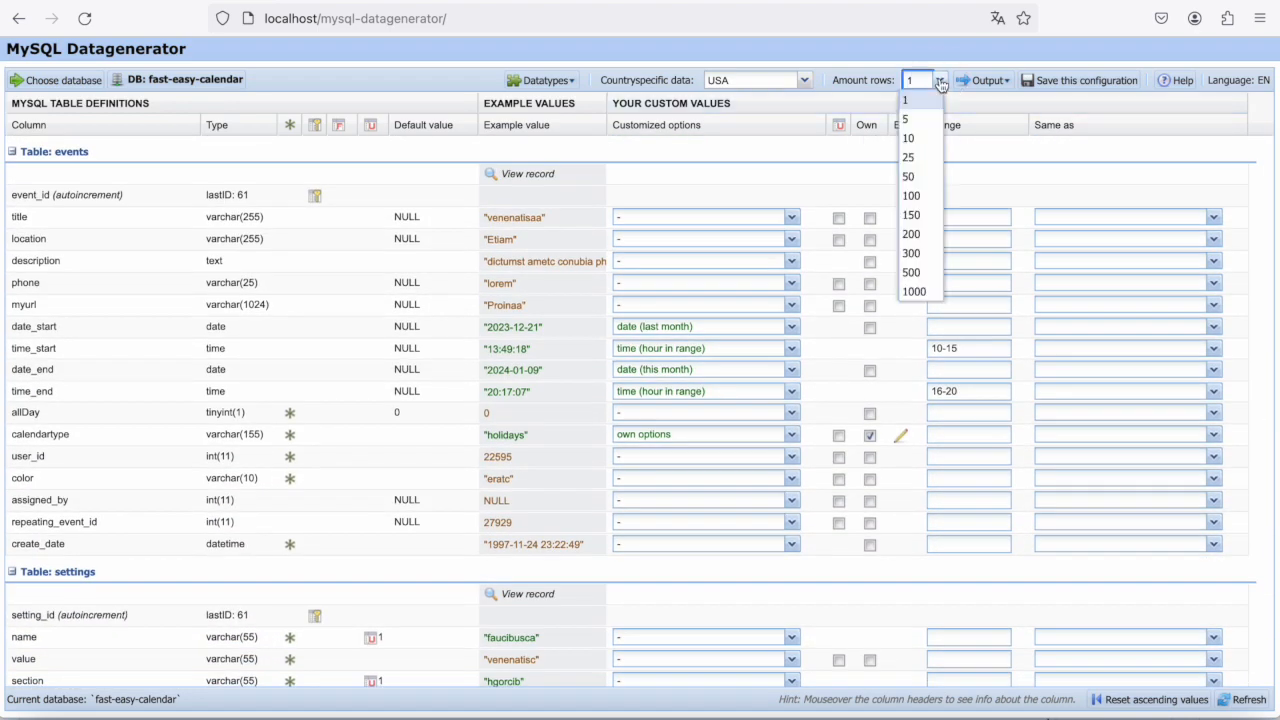
click(918, 134)
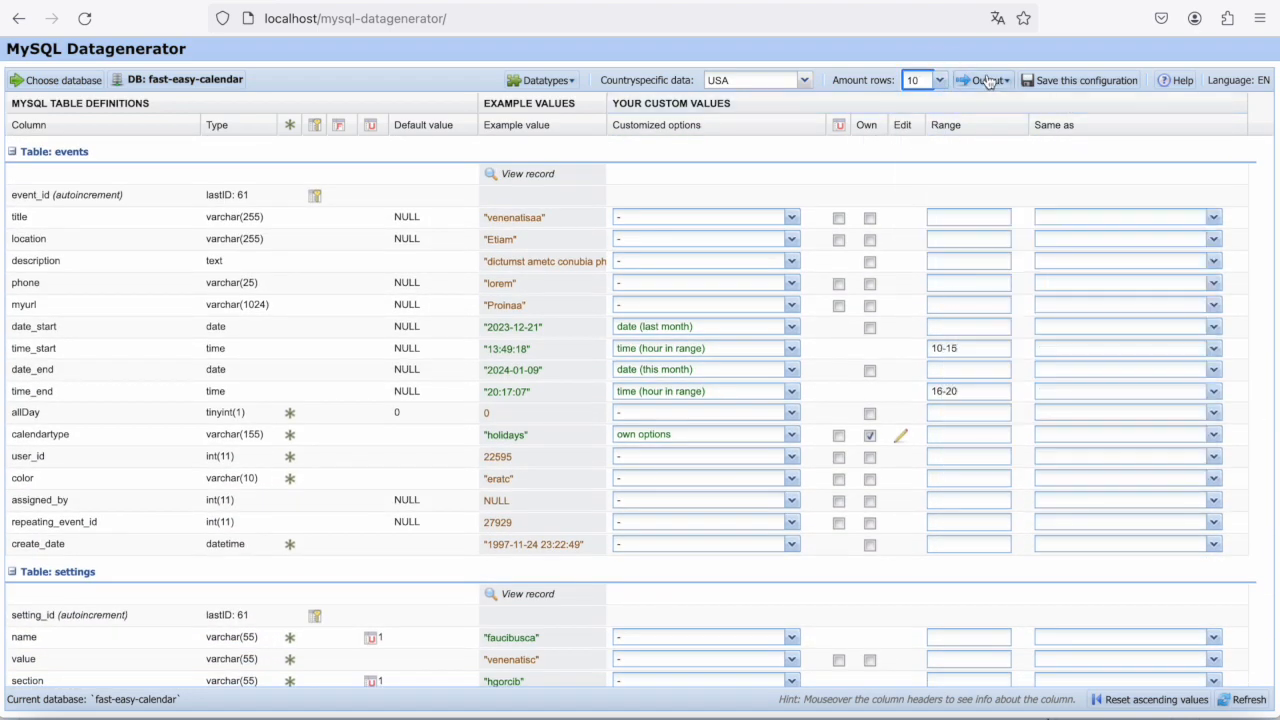
click(988, 81)
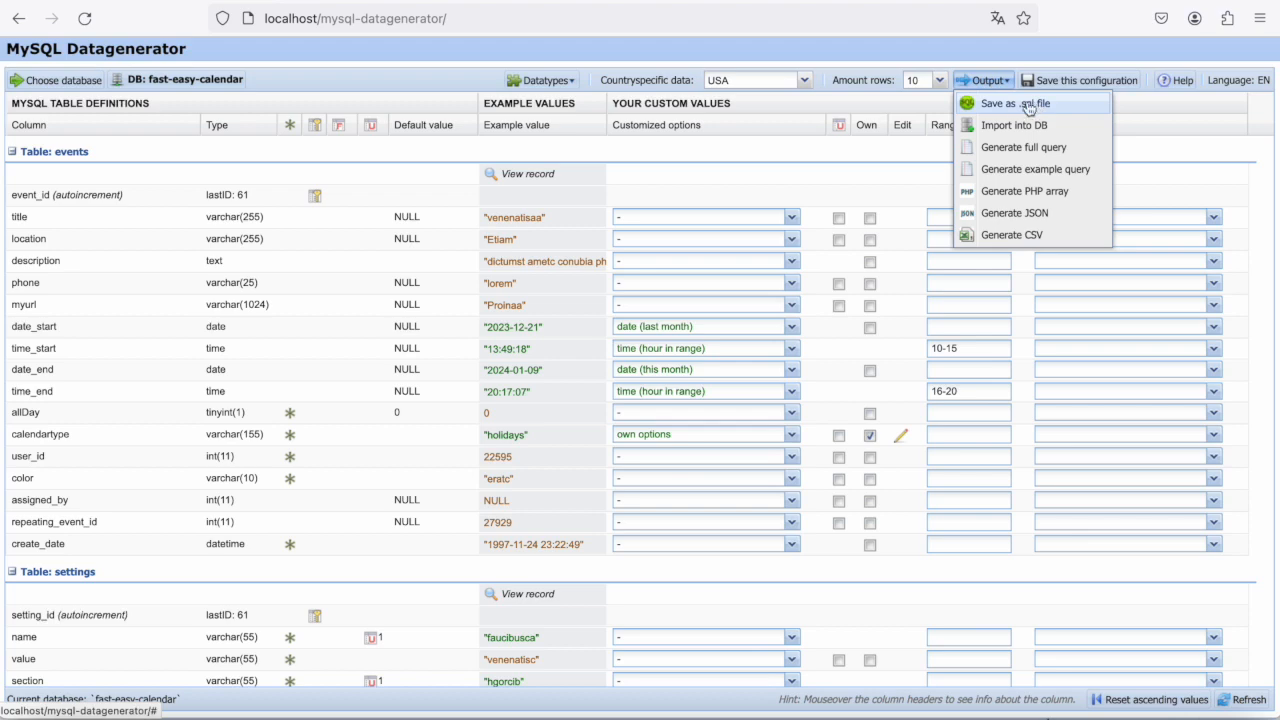
click(1014, 148)
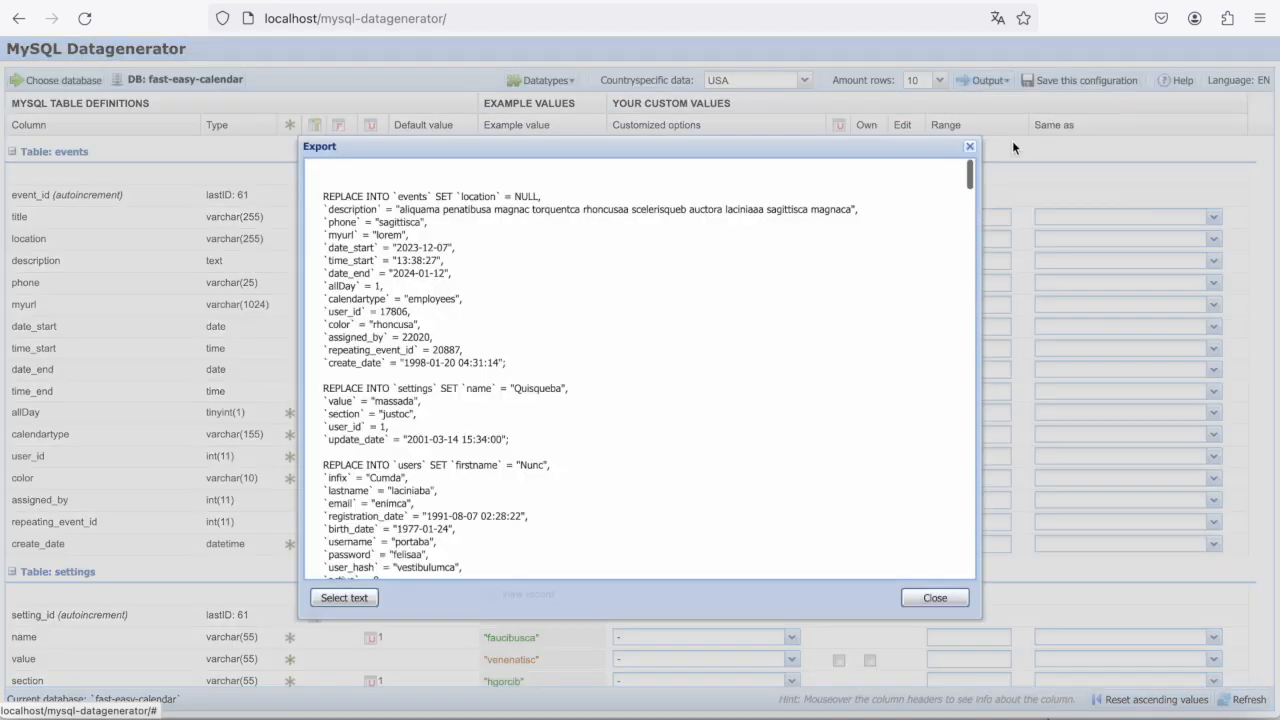
- Read through the generated REPLACE INTO statements, select the whole query text and close the export
scroll(684, 340, down, 3)
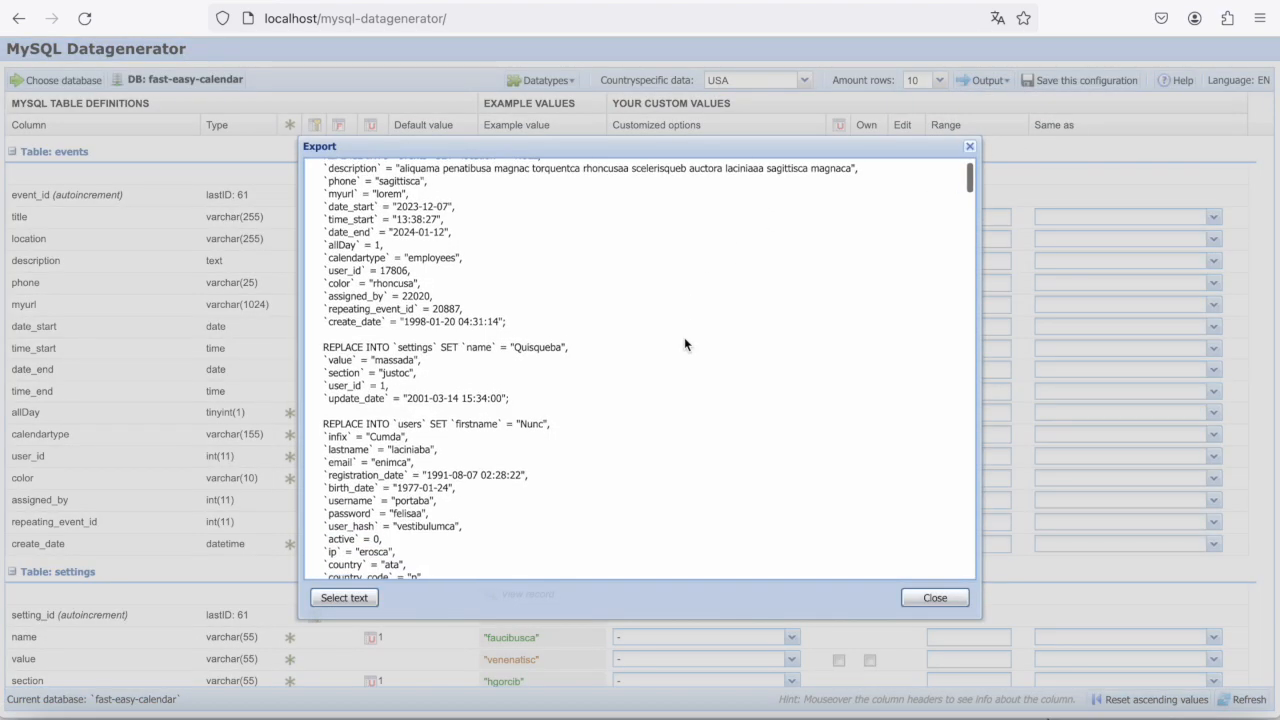
scroll(684, 344, down, 10)
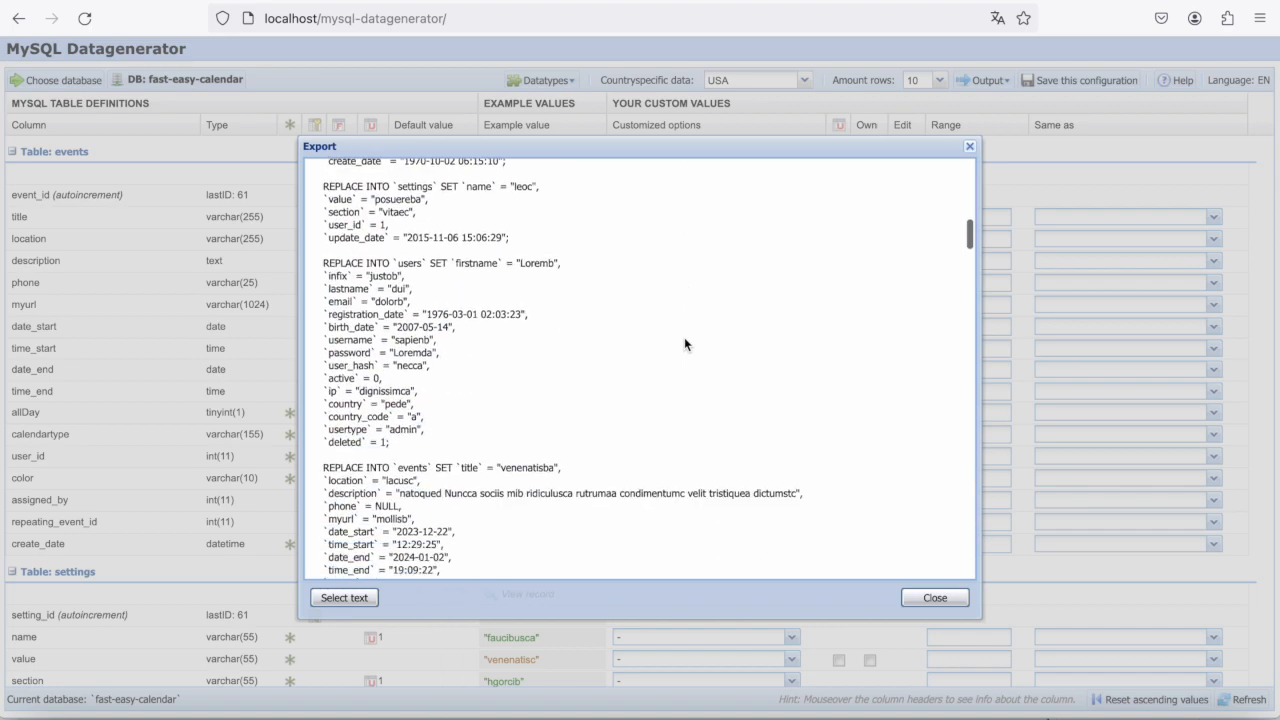
scroll(684, 344, down, 6)
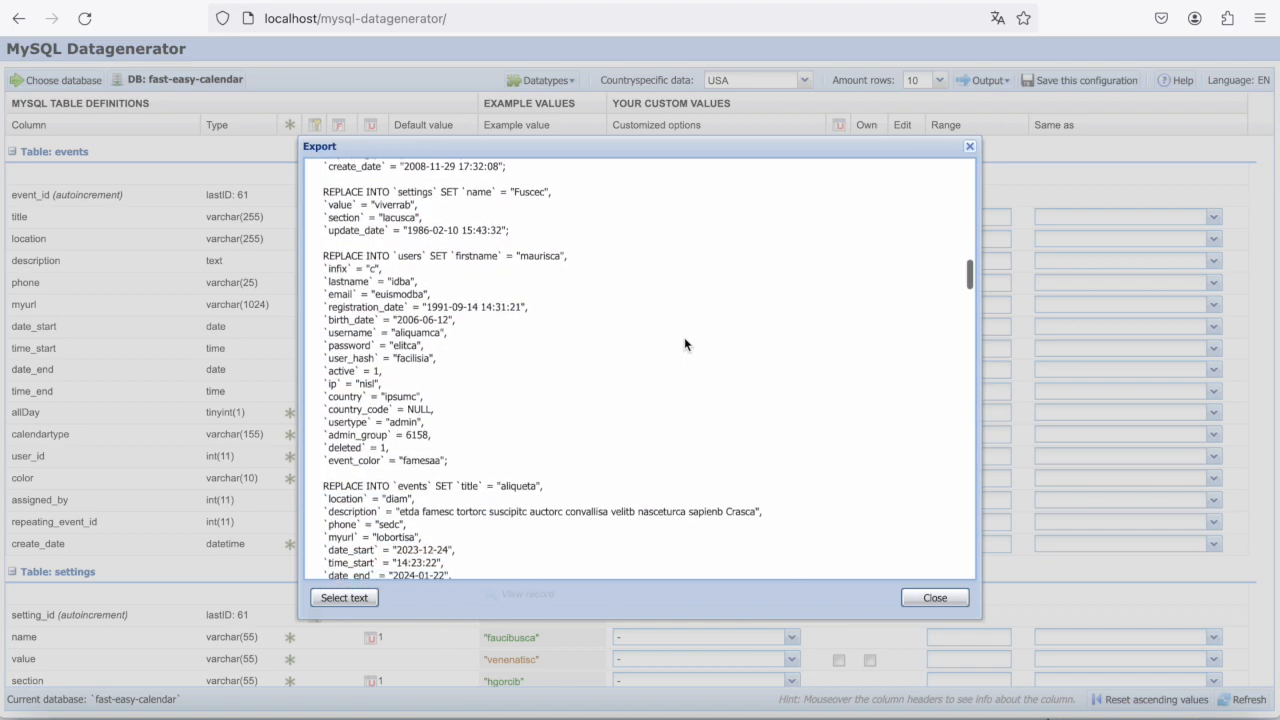
scroll(685, 343, down, 10)
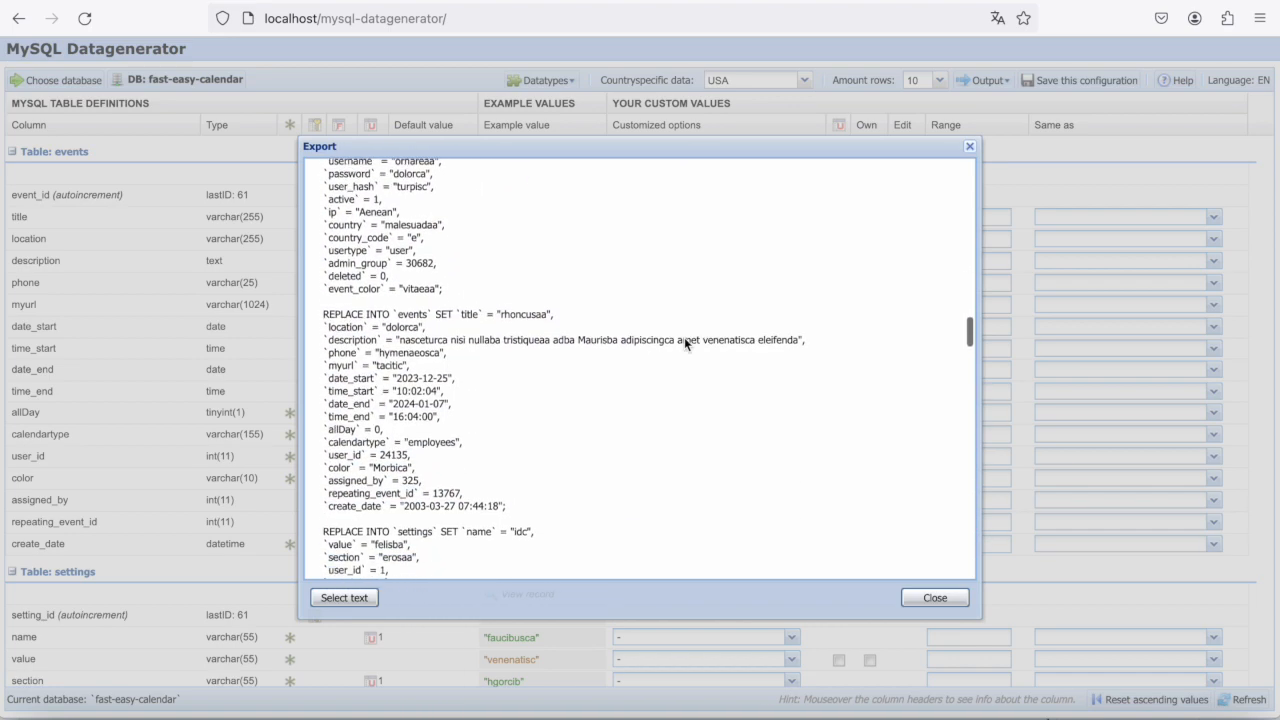
scroll(684, 340, down, 12)
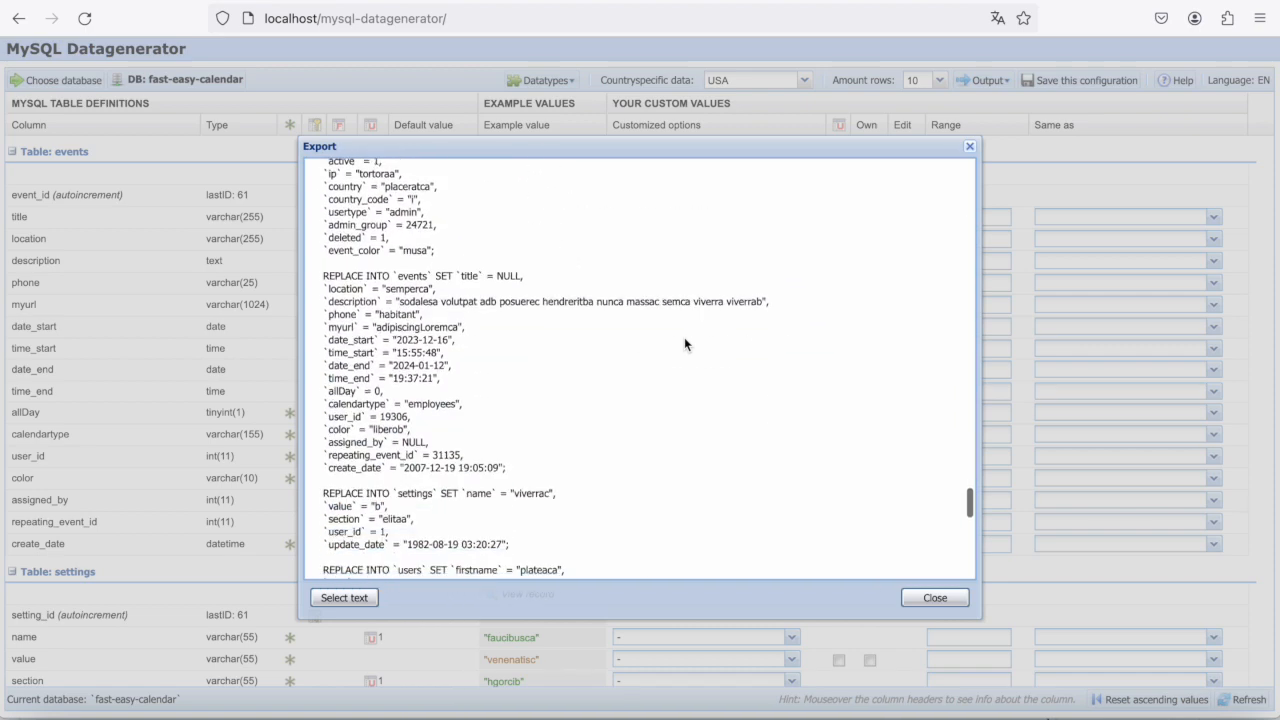
click(344, 597)
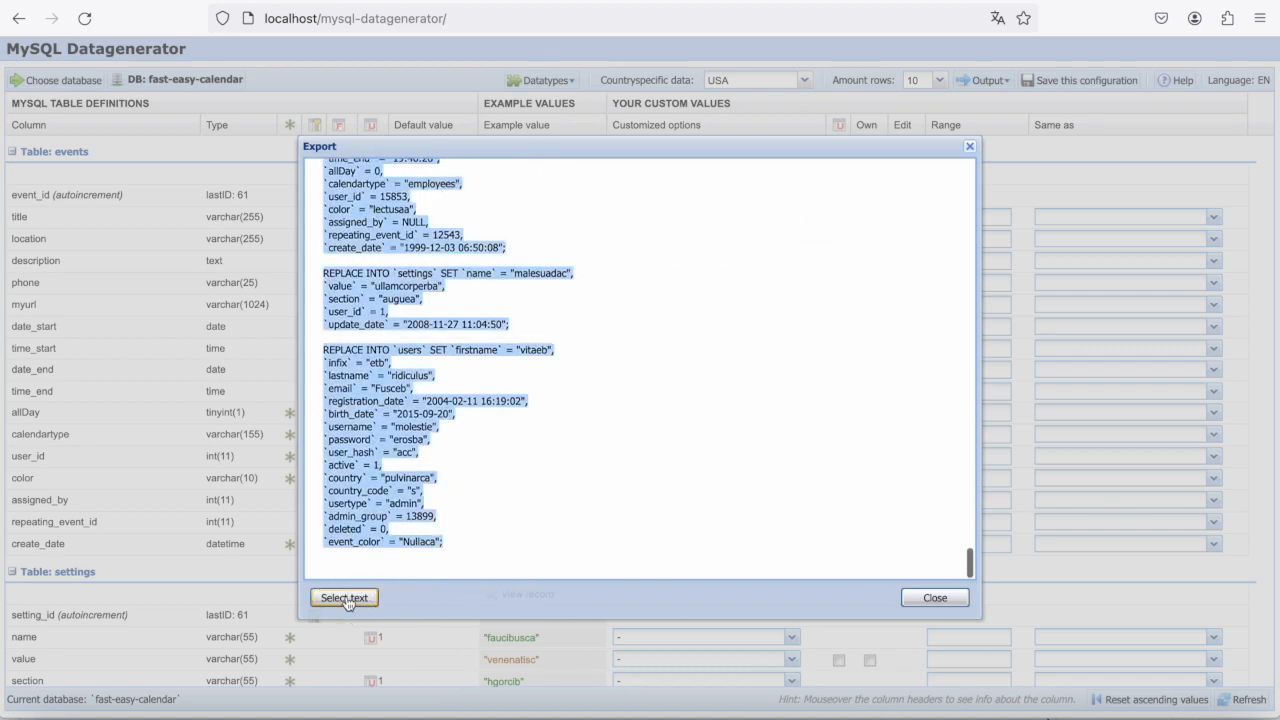
click(935, 597)
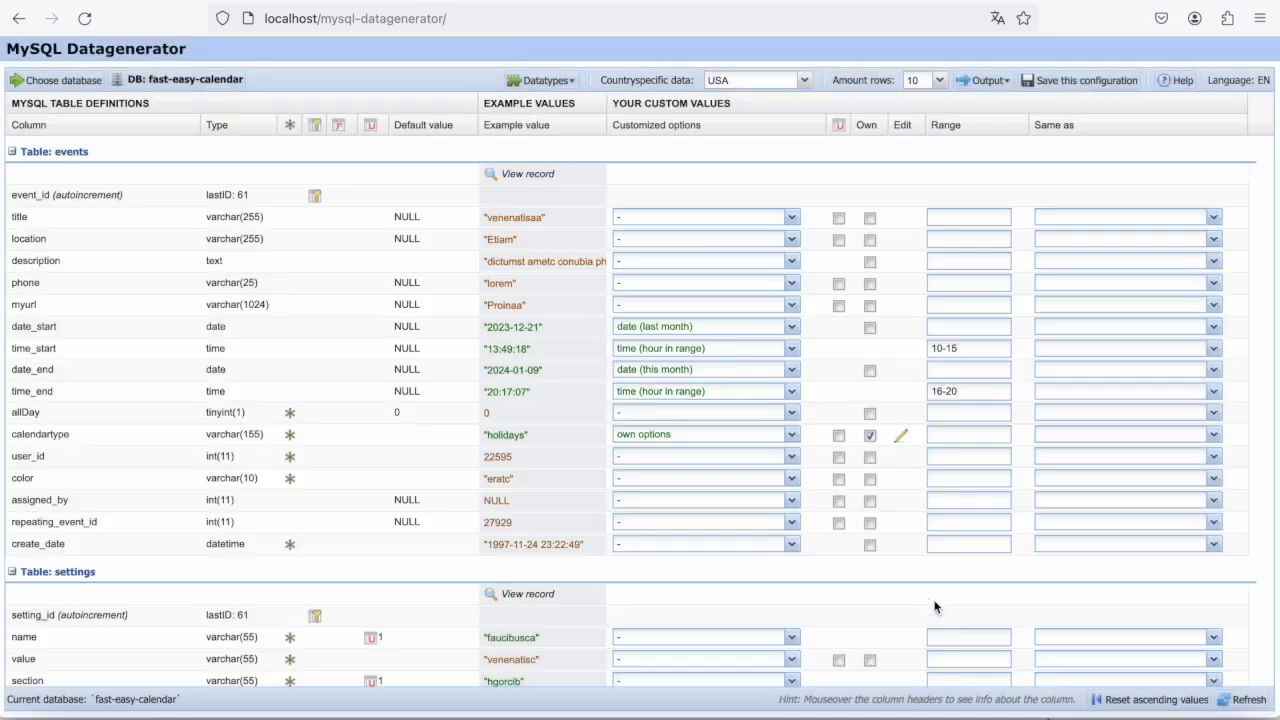
- Import the generated test data into the database and close the export message without undoing the import
click(989, 81)
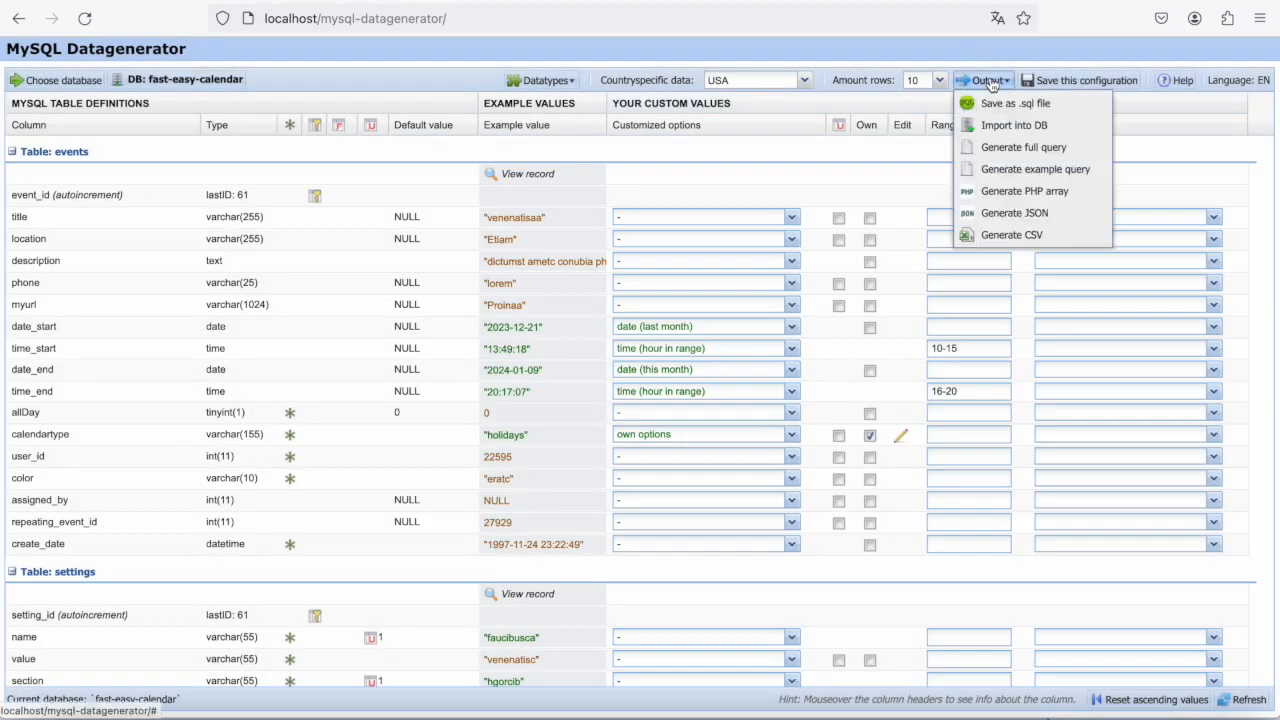
click(1013, 126)
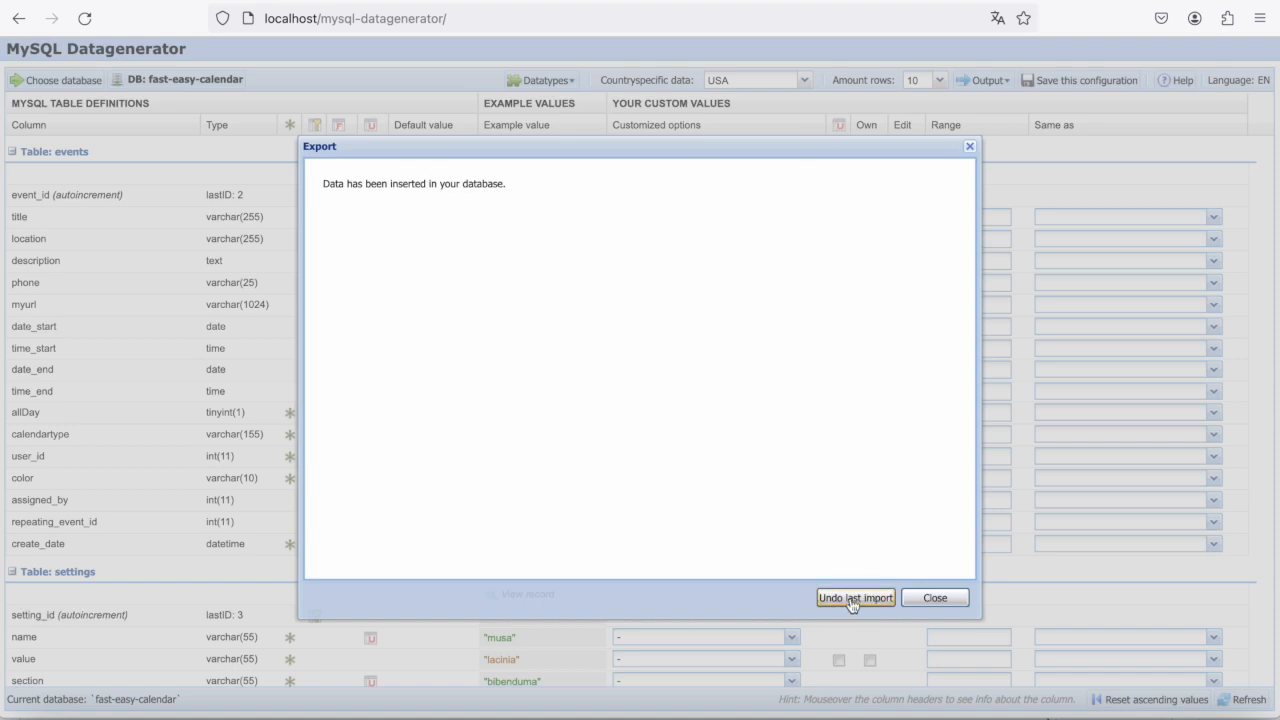
click(936, 597)
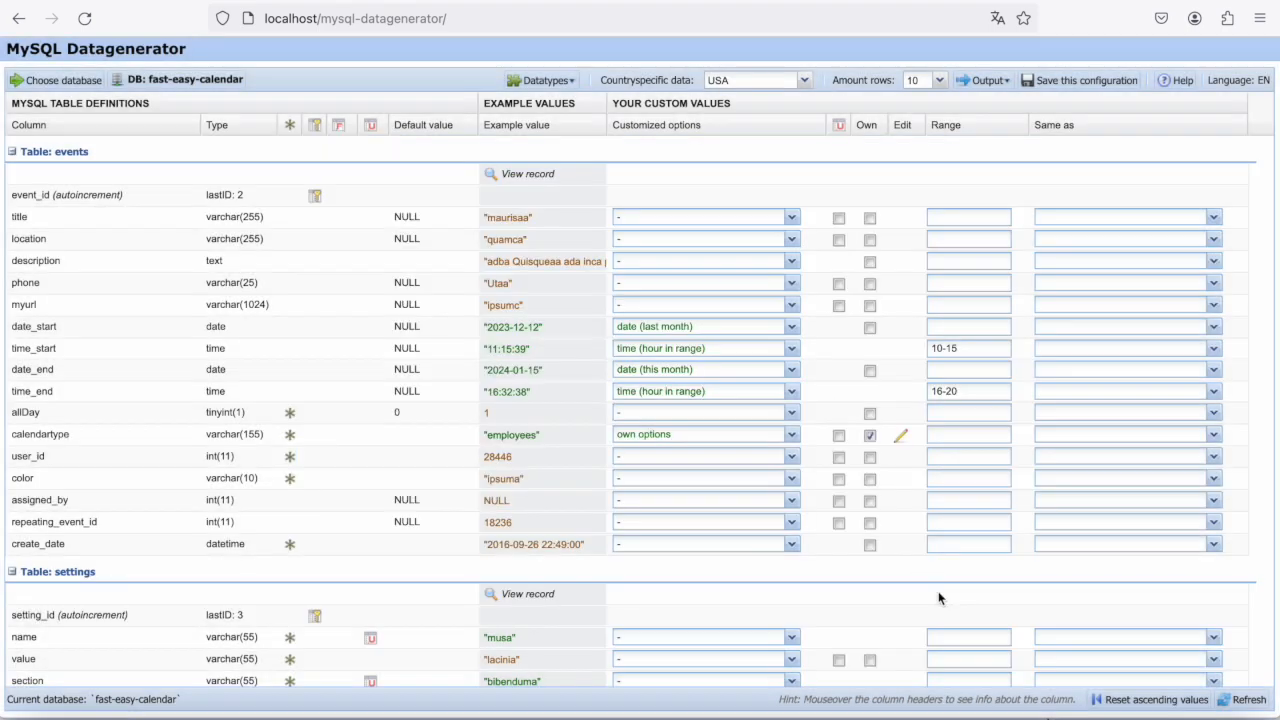
- Examine the Same as columns offered for the email column of the users table, without choosing one
scroll(813, 393, down, 5)
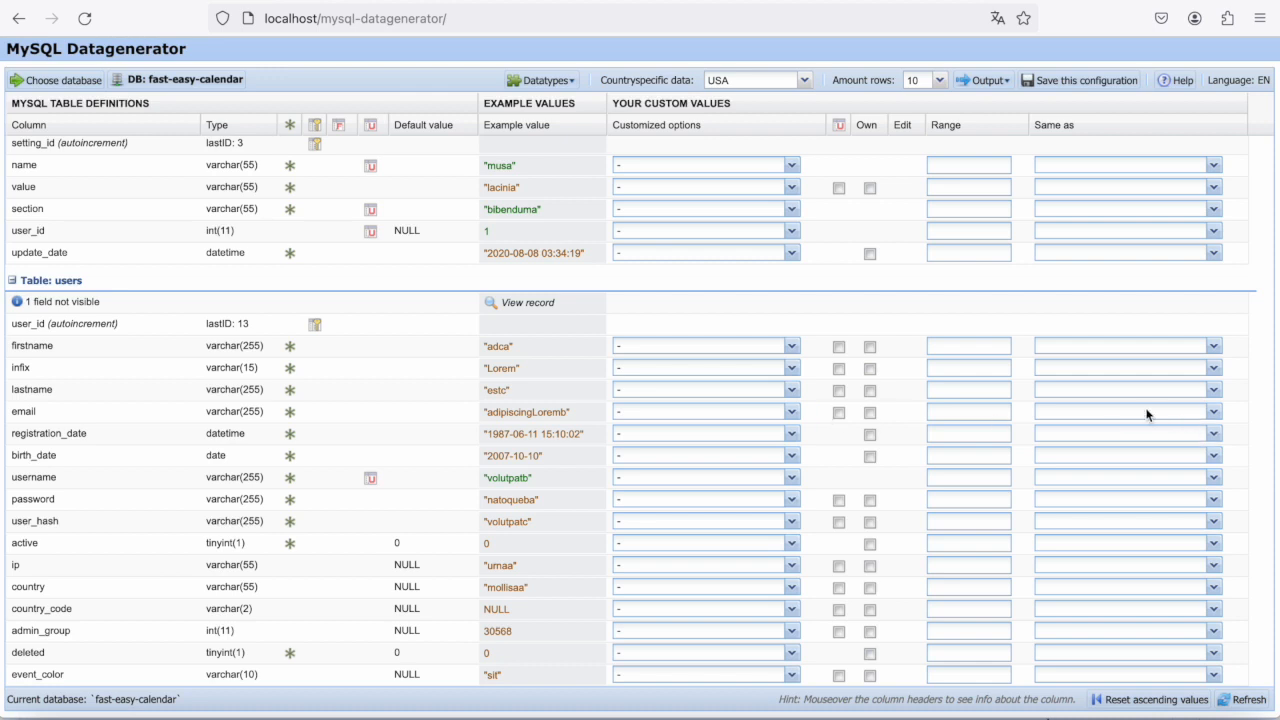
click(1116, 413)
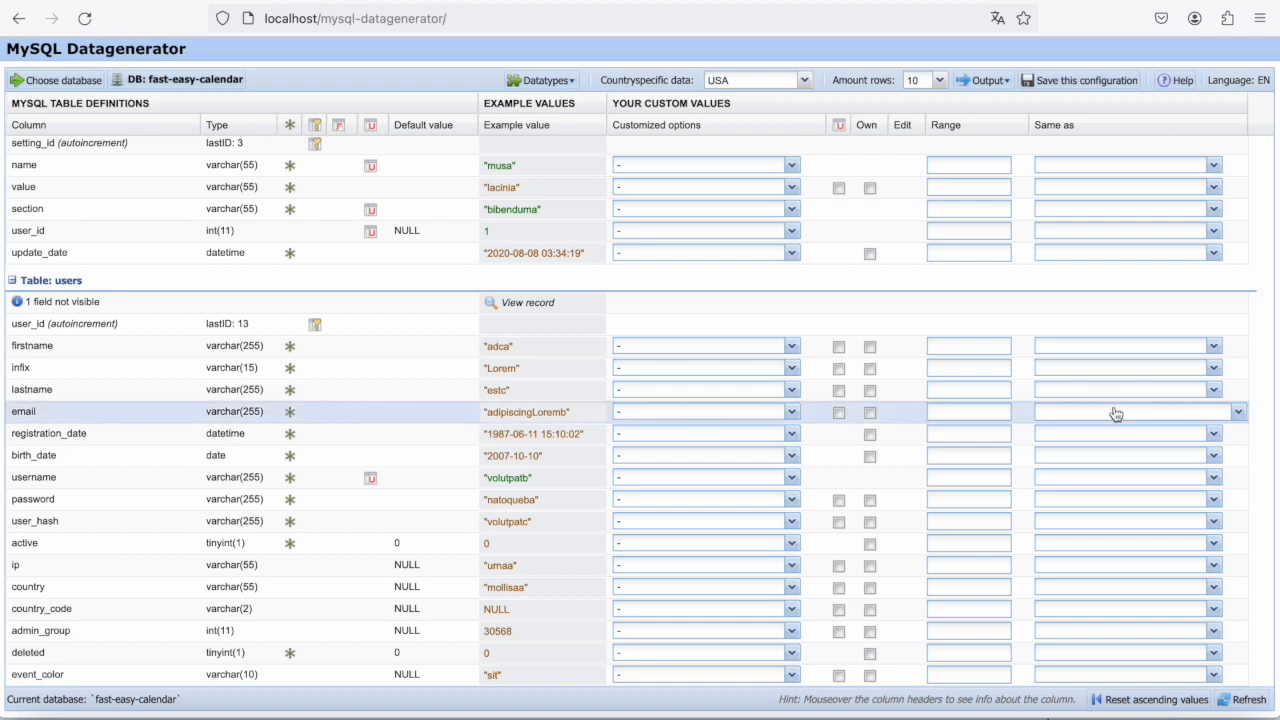
click(1116, 413)
scroll(1128, 517, down, 2)
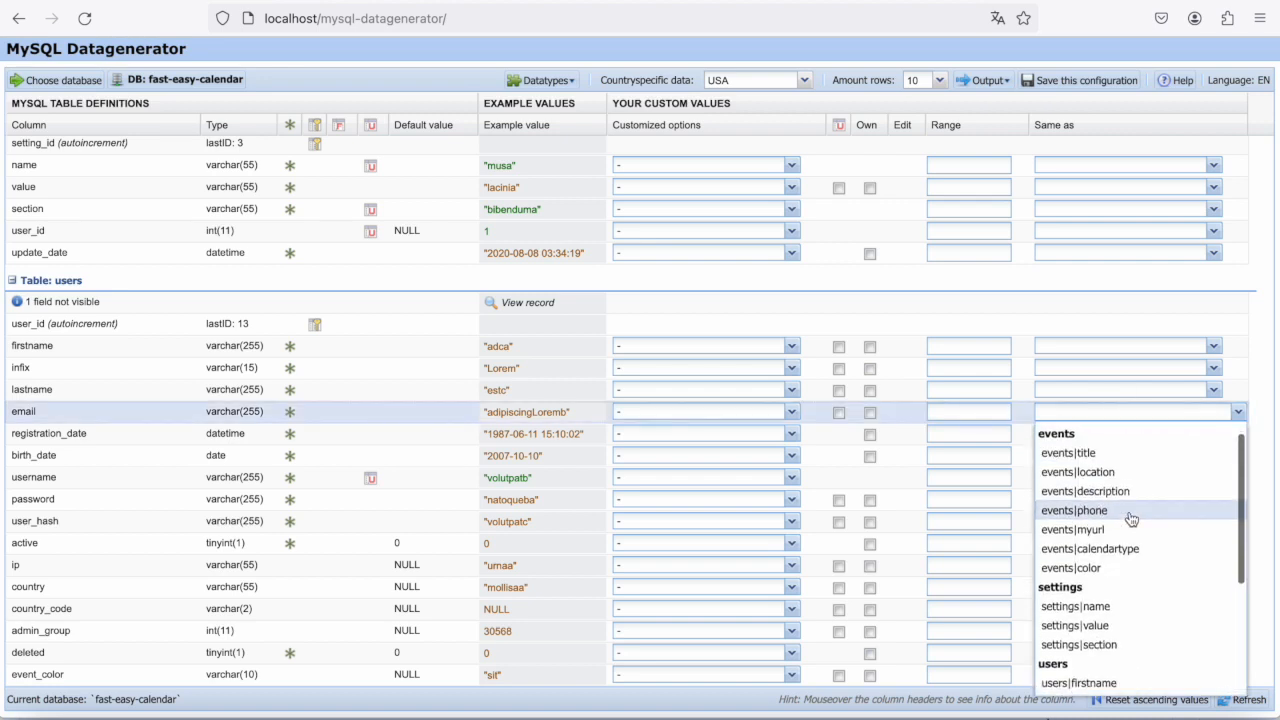
scroll(1130, 519, up, 2)
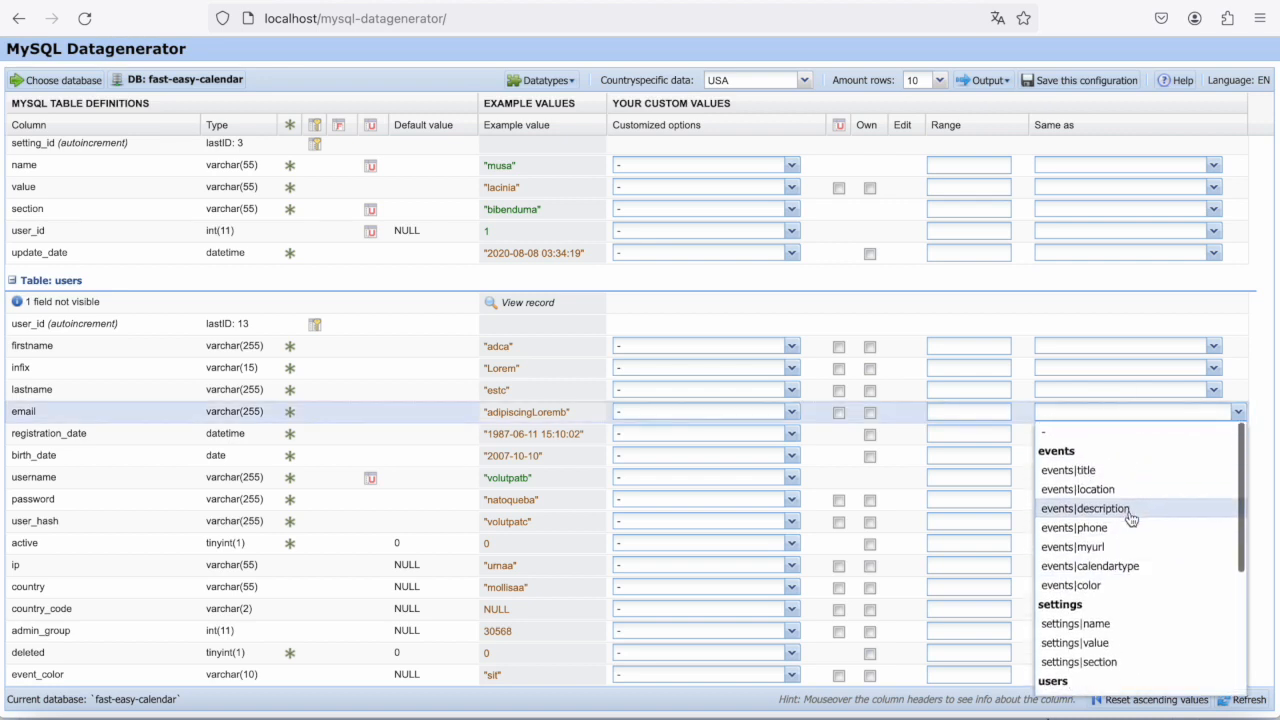
scroll(1131, 518, down, 3)
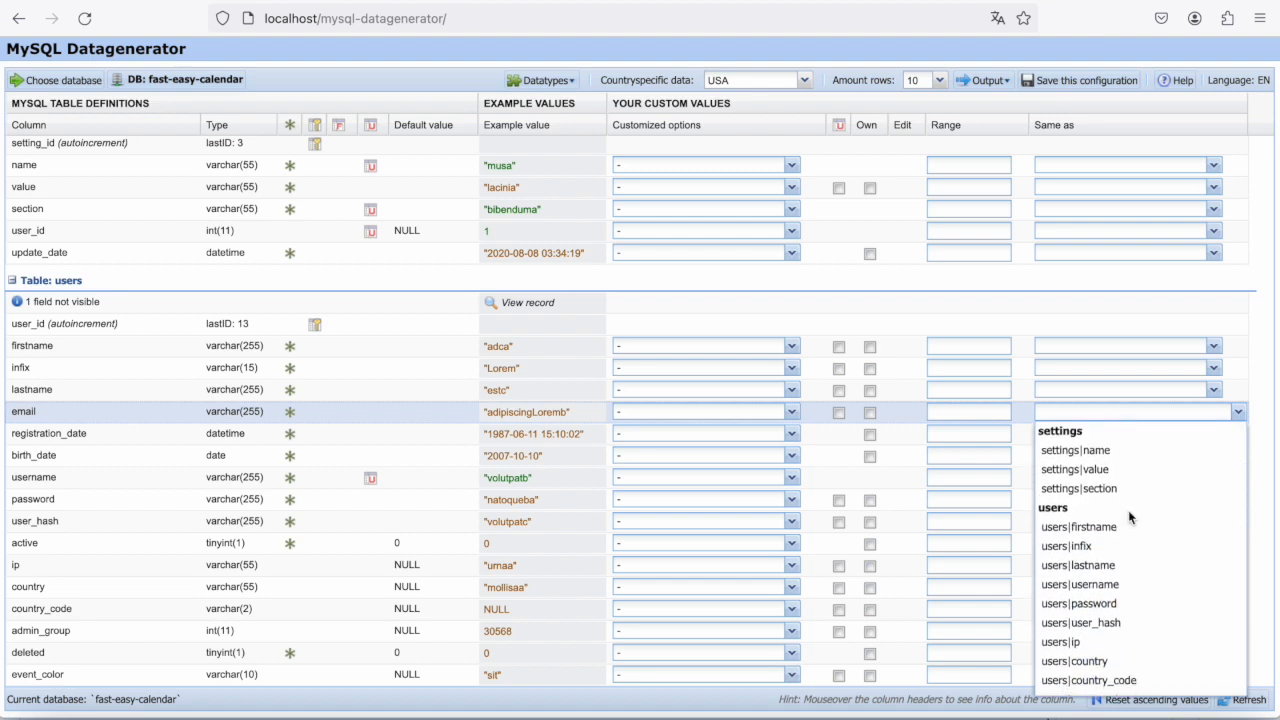
click(141, 487)
- Make the update_date column of the settings table the same as events|create_date
scroll(141, 487, up, 5)
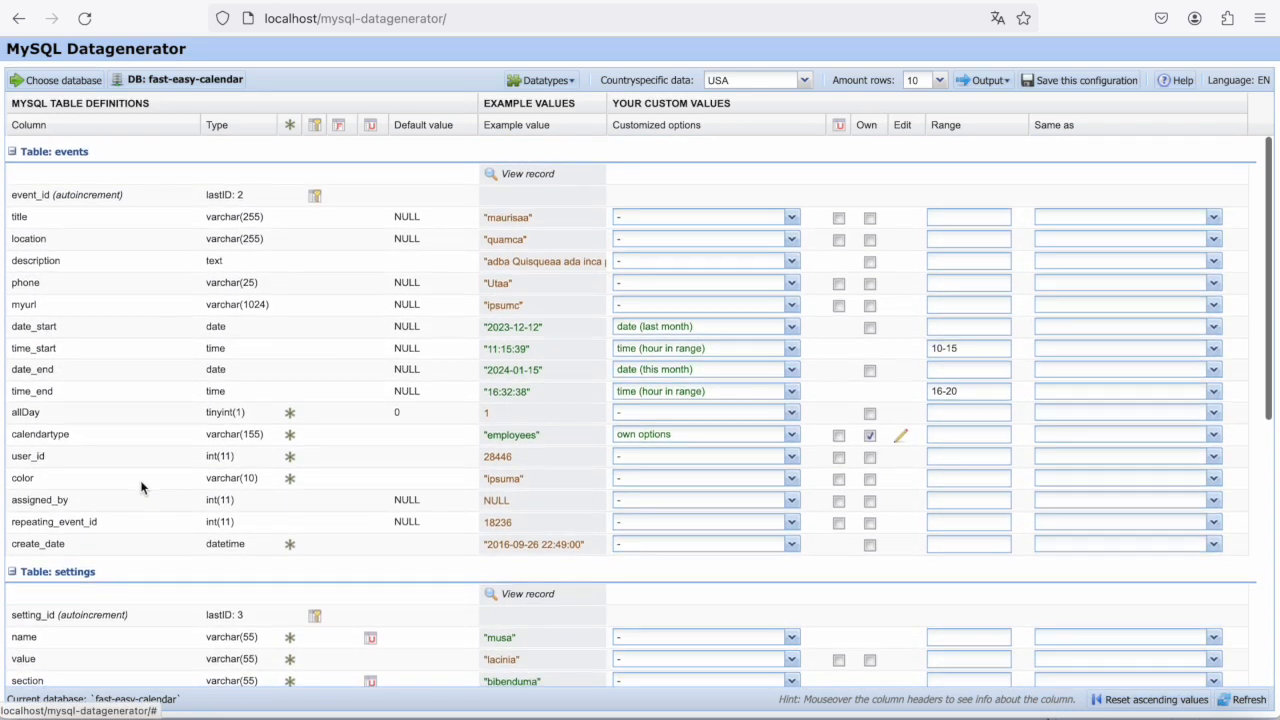
scroll(141, 487, down, 1)
scroll(141, 487, up, 1)
scroll(670, 417, down, 5)
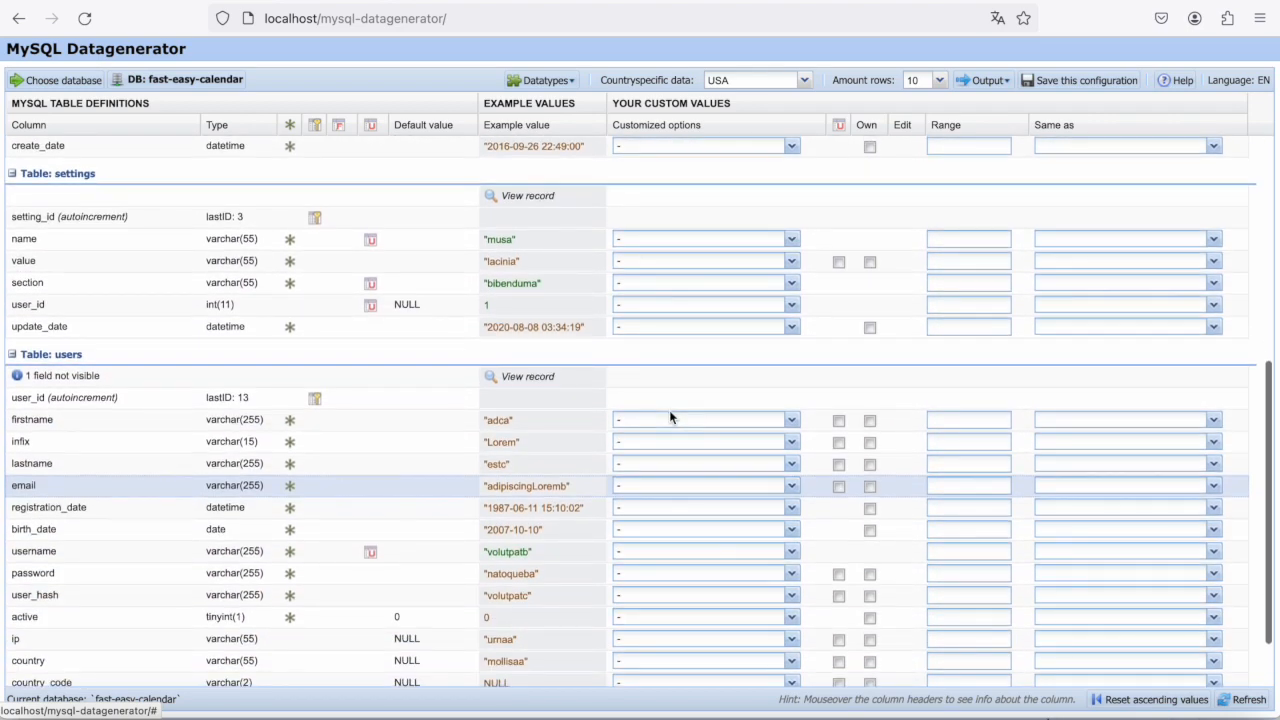
scroll(667, 264, up, 3)
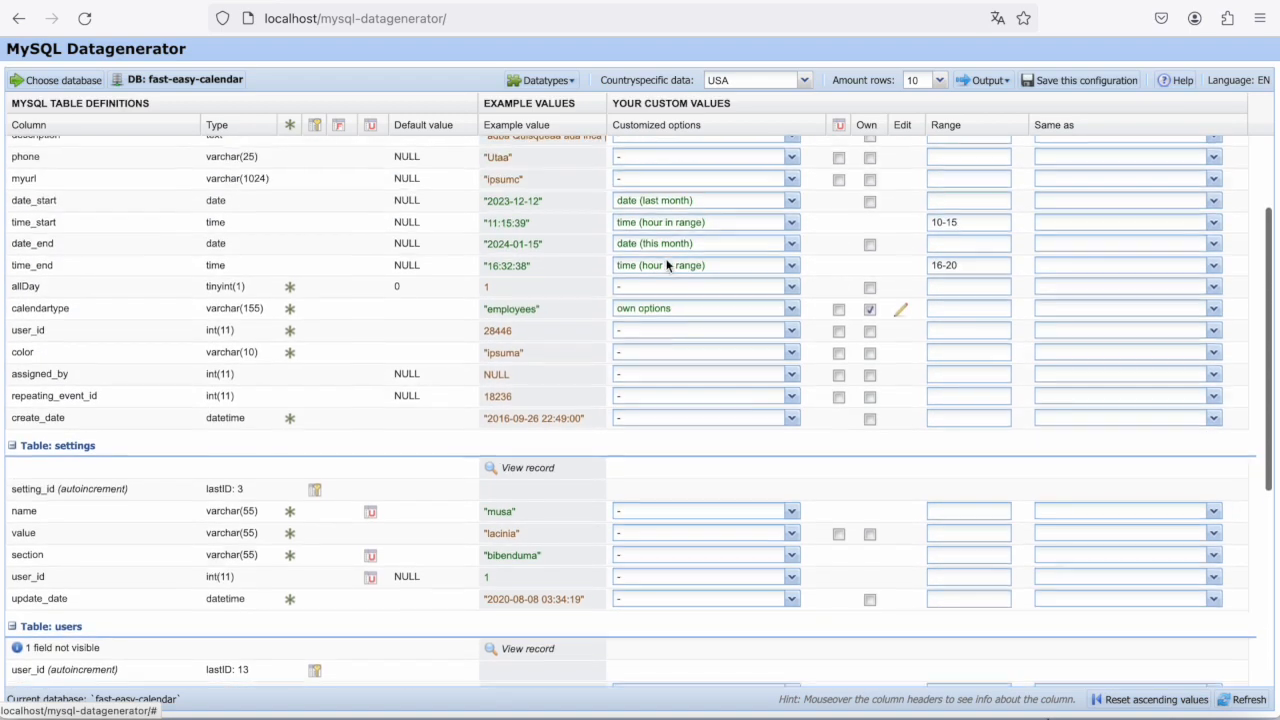
scroll(667, 265, down, 2)
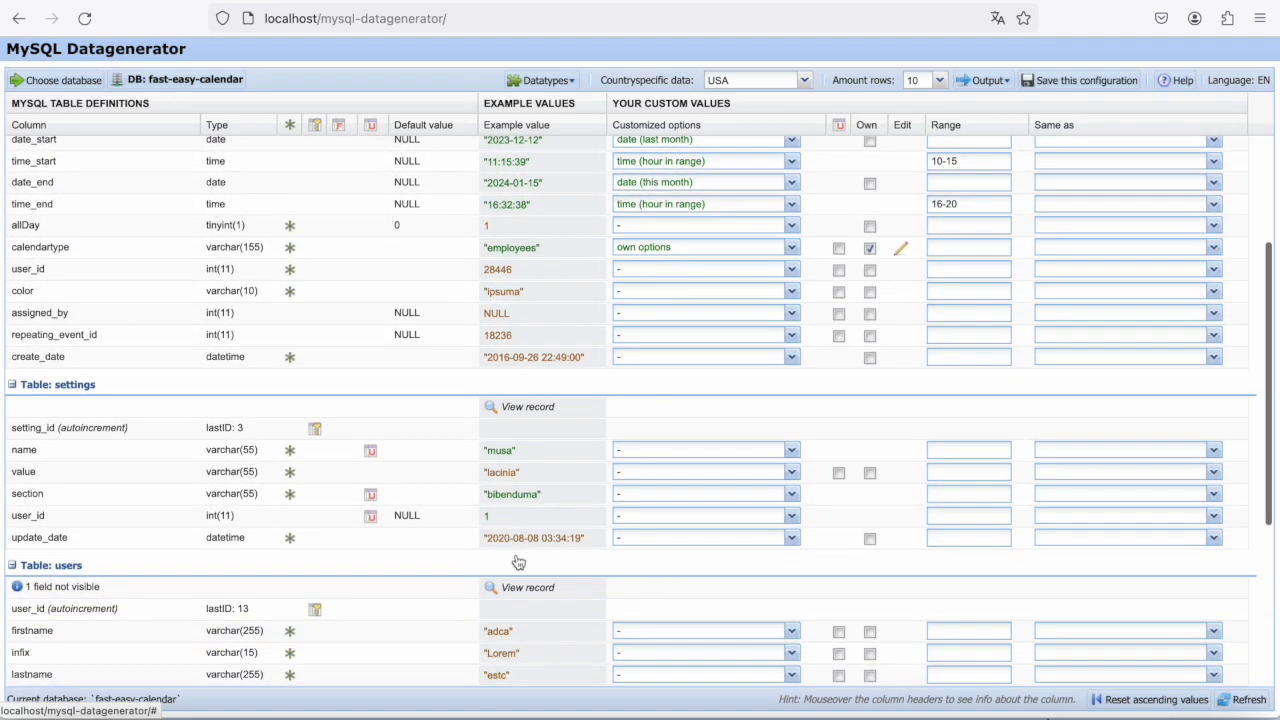
click(1100, 543)
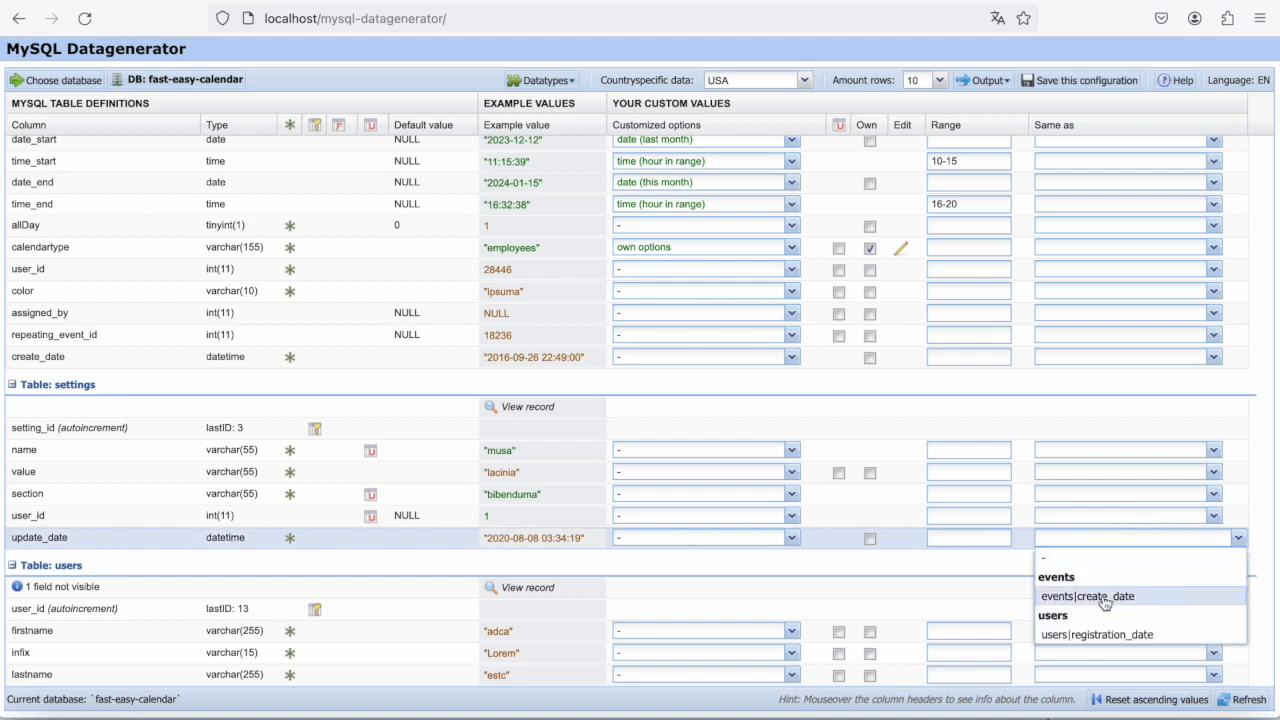
click(1102, 597)
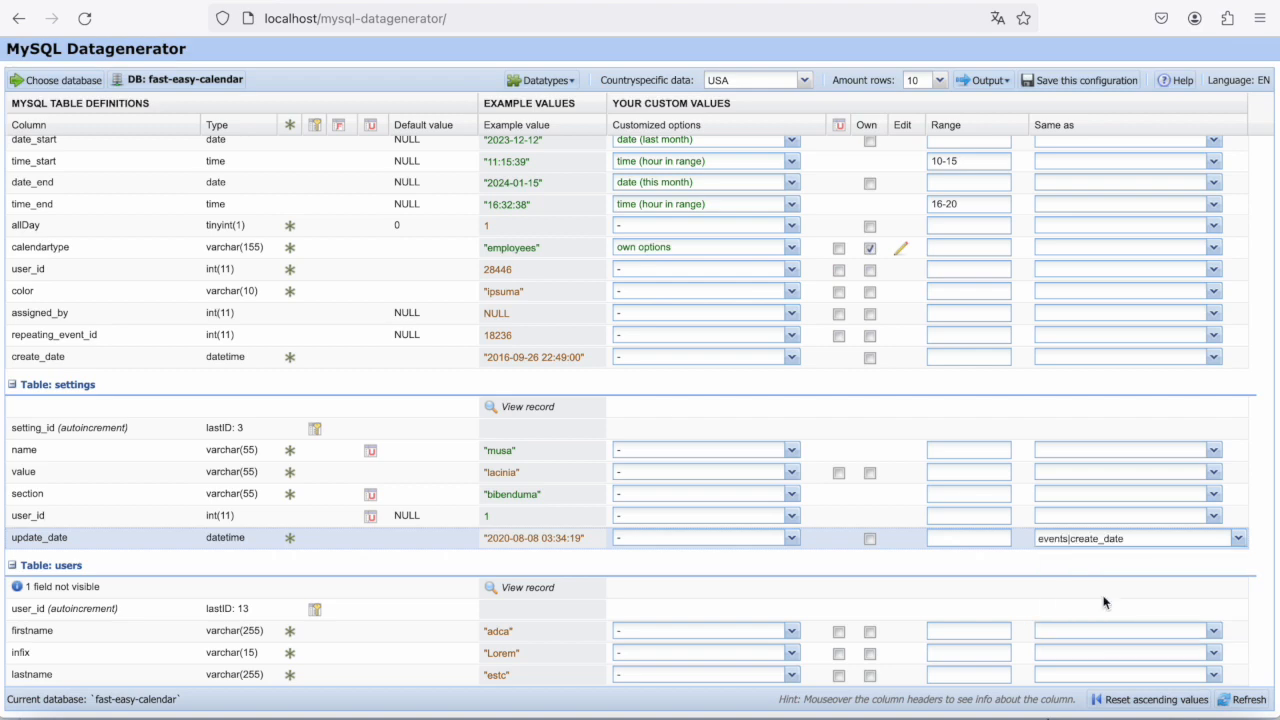
- Refresh the example values and compare create_date in the events table with update_date in the settings table
click(1245, 700)
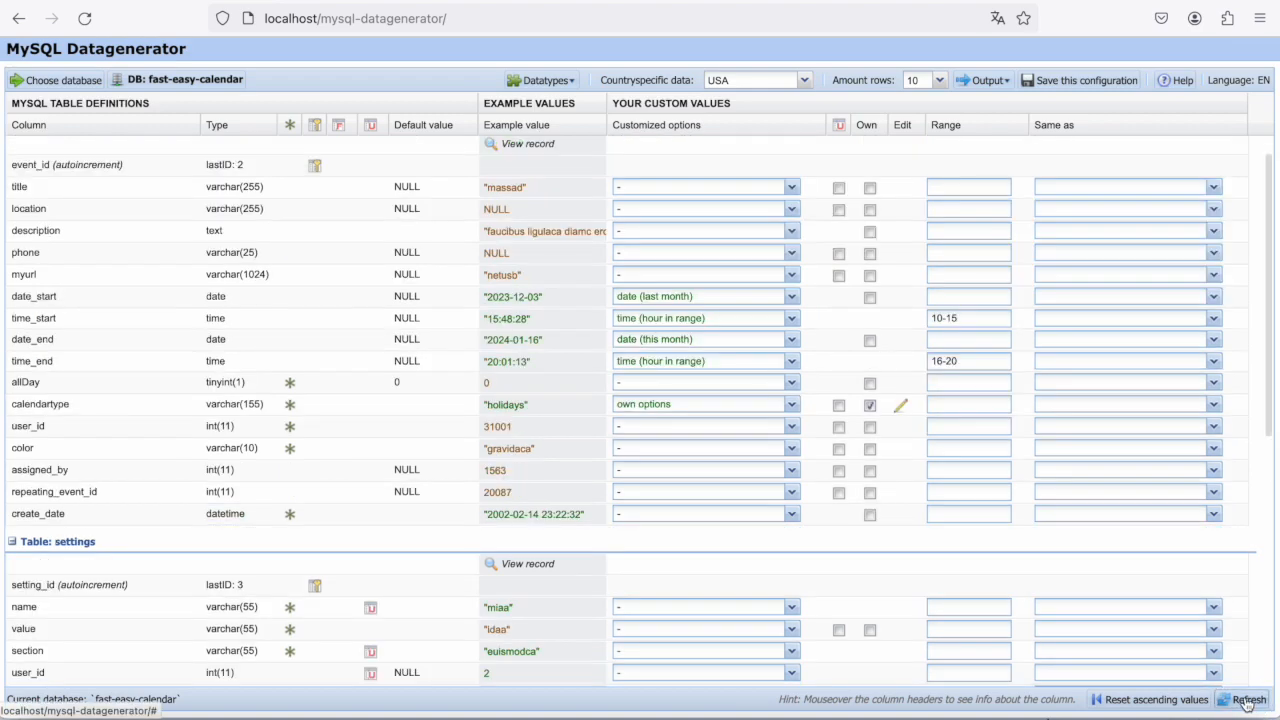
scroll(646, 452, up, 1)
scroll(646, 452, down, 1)
scroll(646, 452, up, 1)
scroll(646, 453, down, 1)
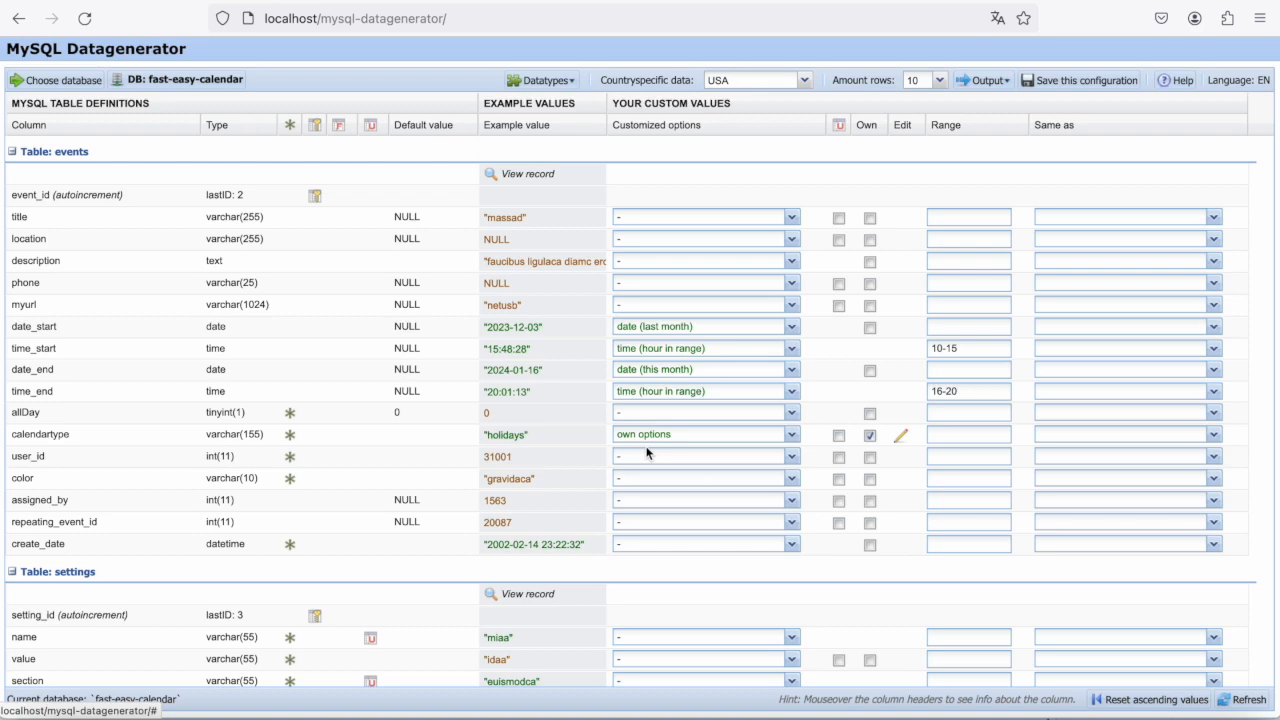
scroll(727, 543, down, 5)
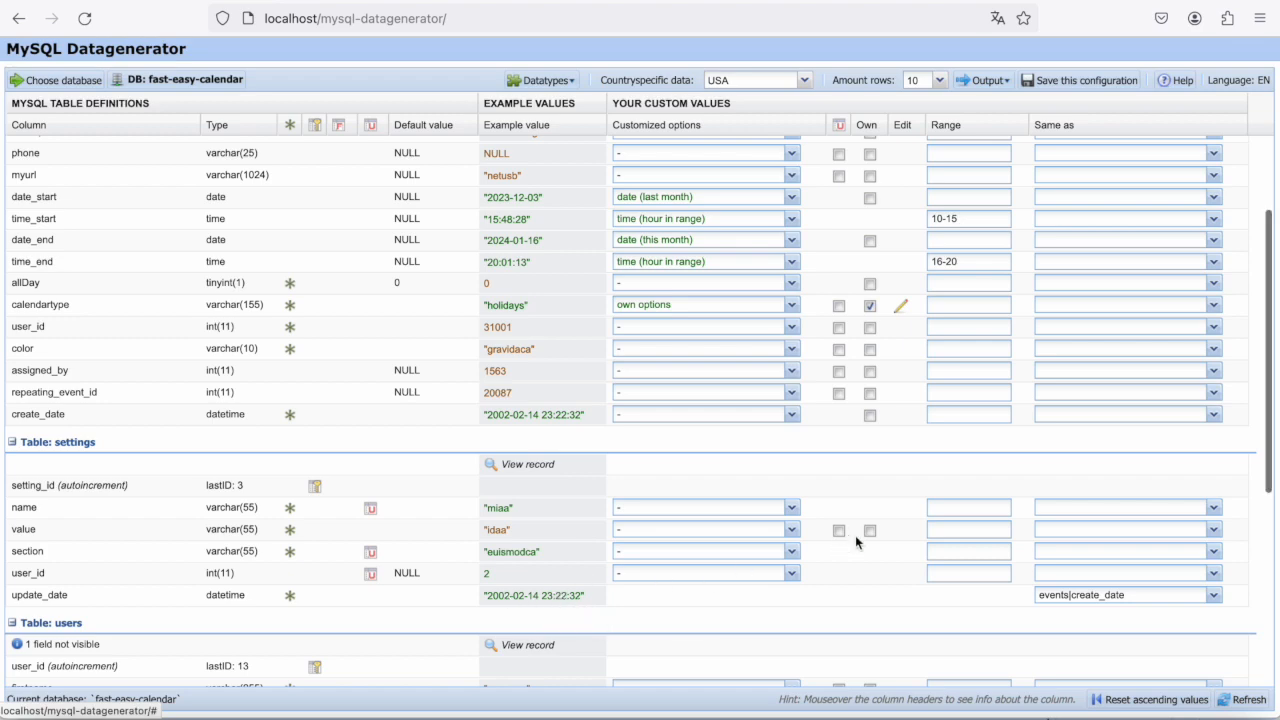
- Require unique values for the title and user_id columns of the events table and save this configuration
scroll(855, 535, up, 3)
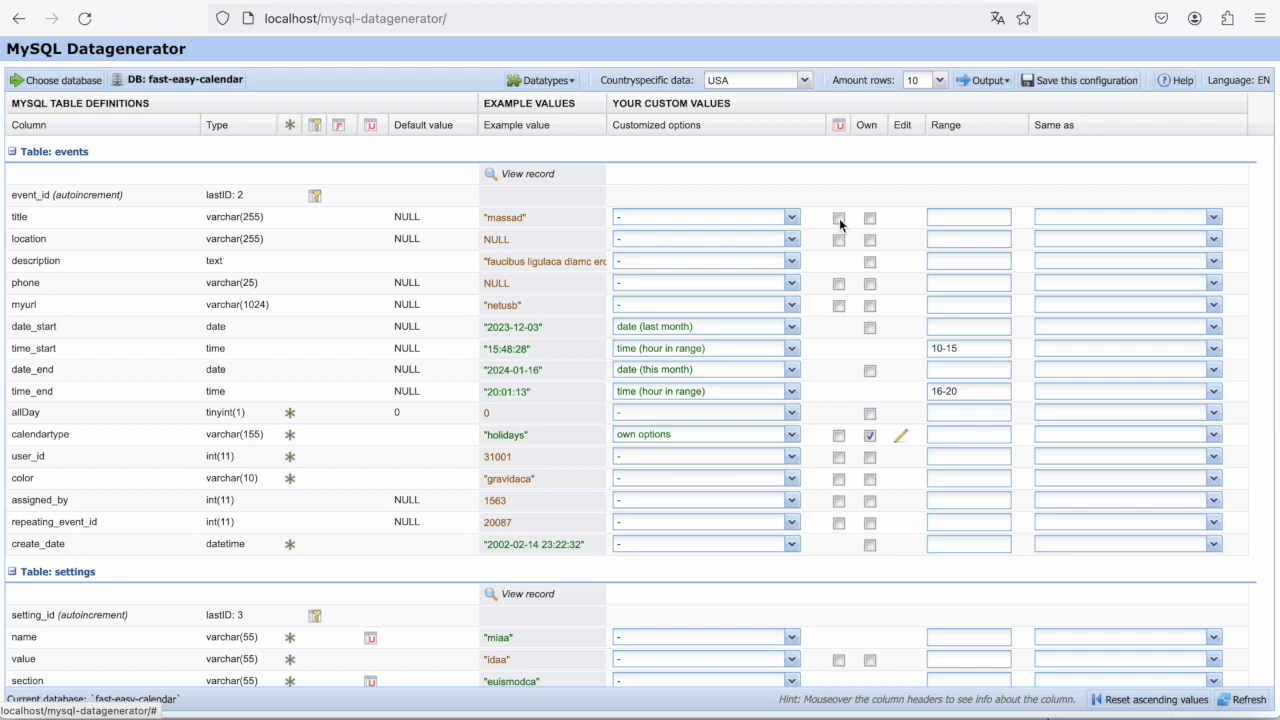
click(839, 218)
click(838, 459)
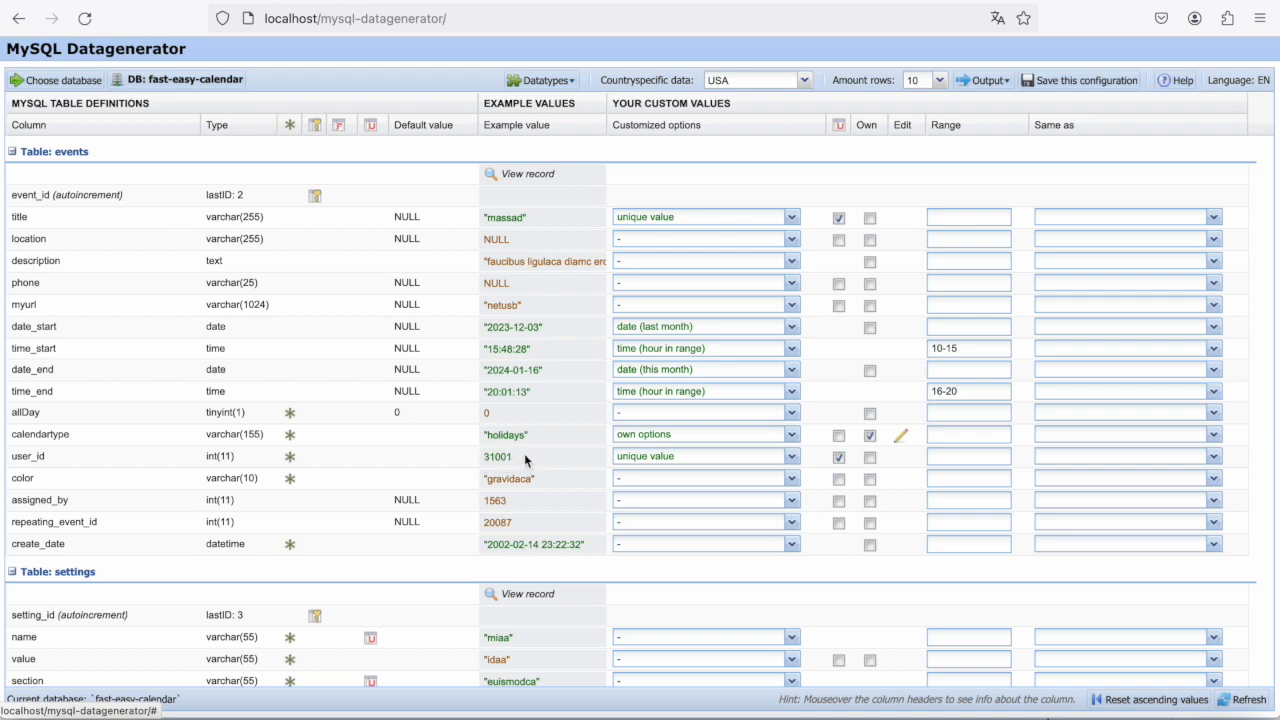
mouse_move(525, 455)
click(1080, 81)
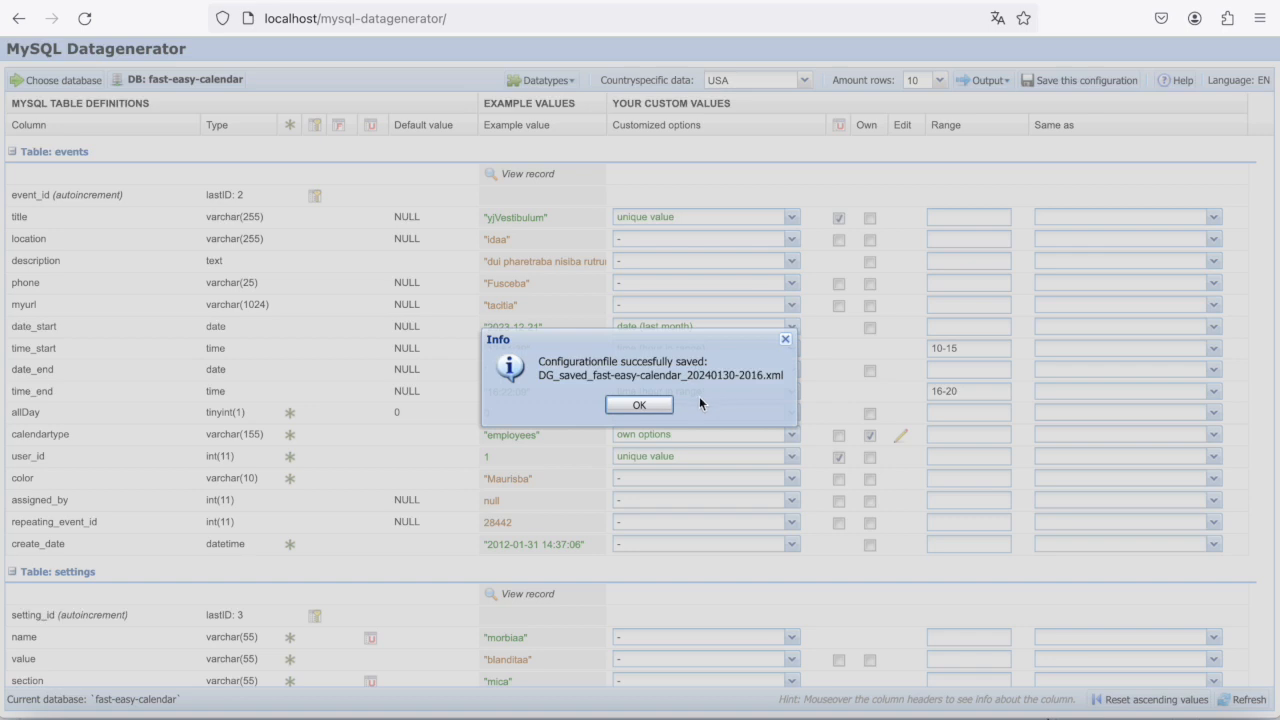
click(660, 406)
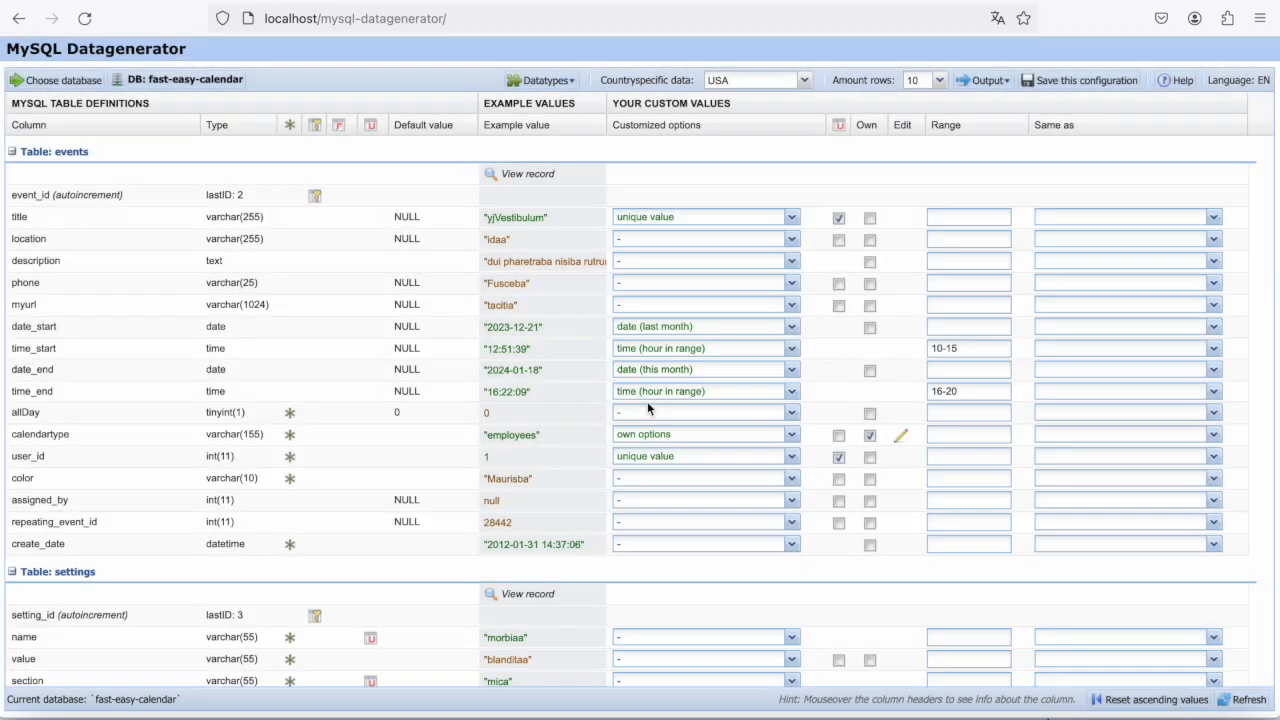
- Load the saved configfile DG_saved_fast-easy-calendar_20240130-2016.xml with its events, settings and users tables
click(52, 81)
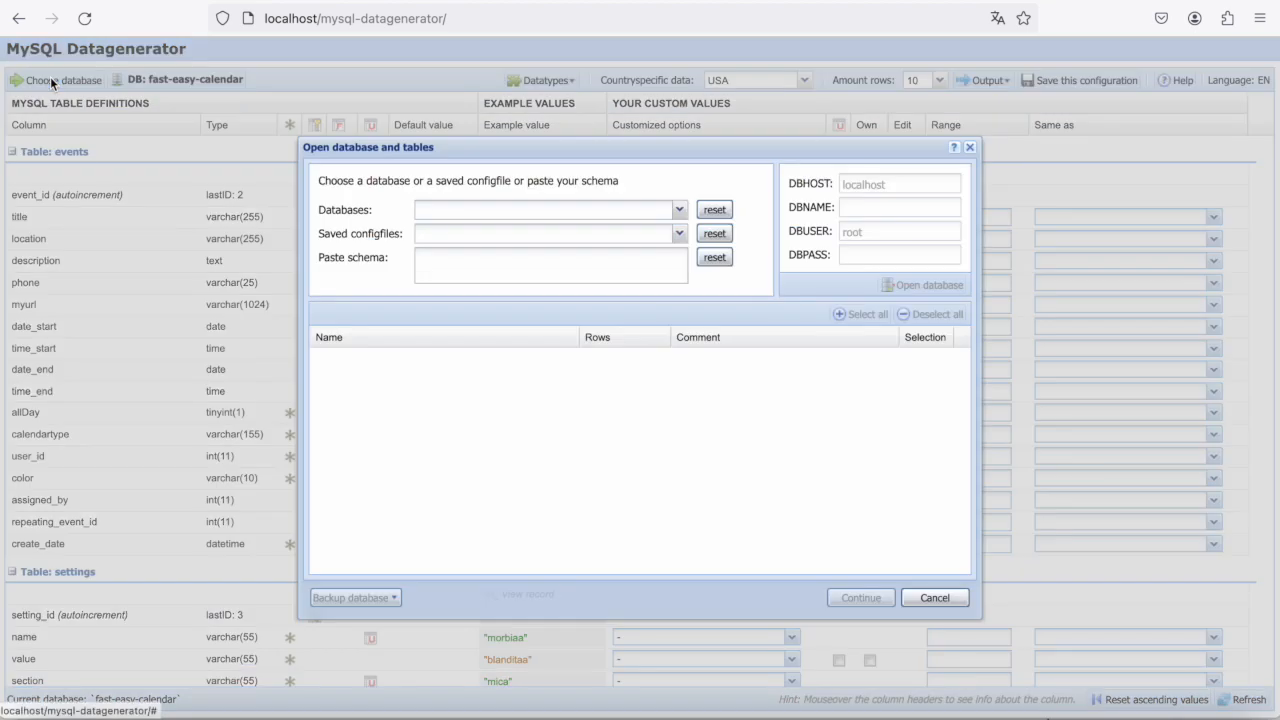
click(619, 236)
click(679, 233)
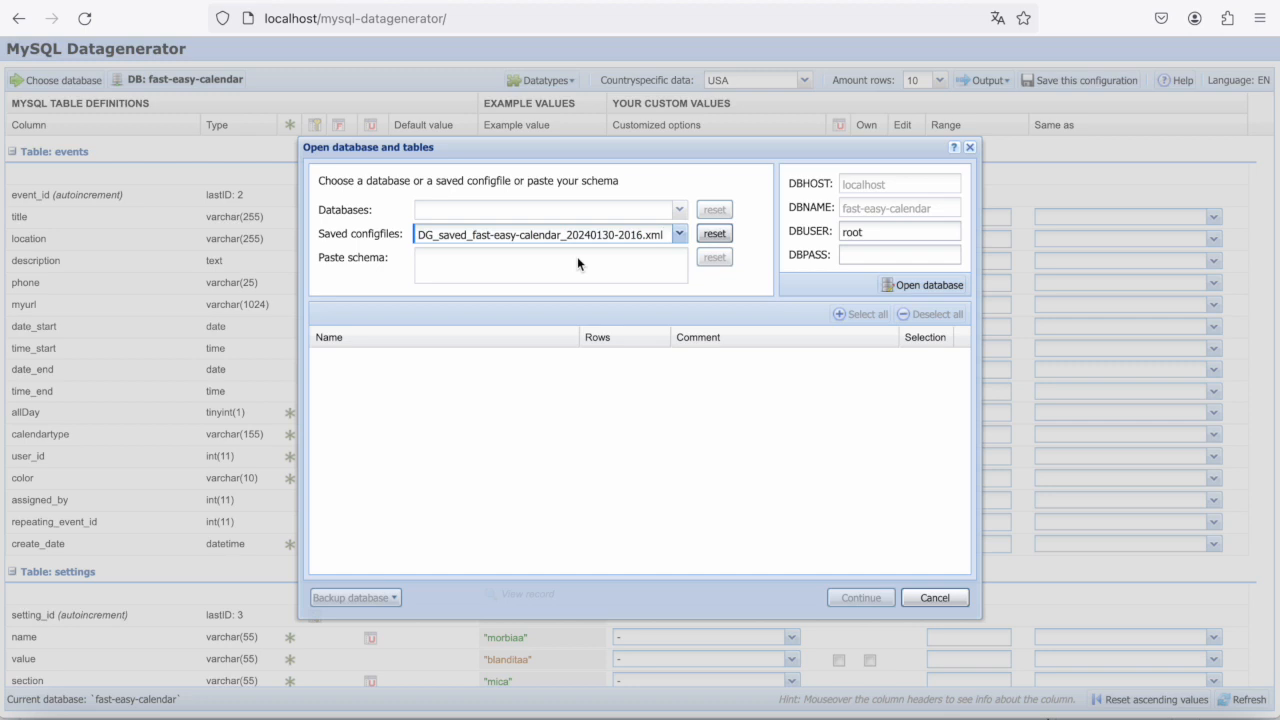
click(944, 289)
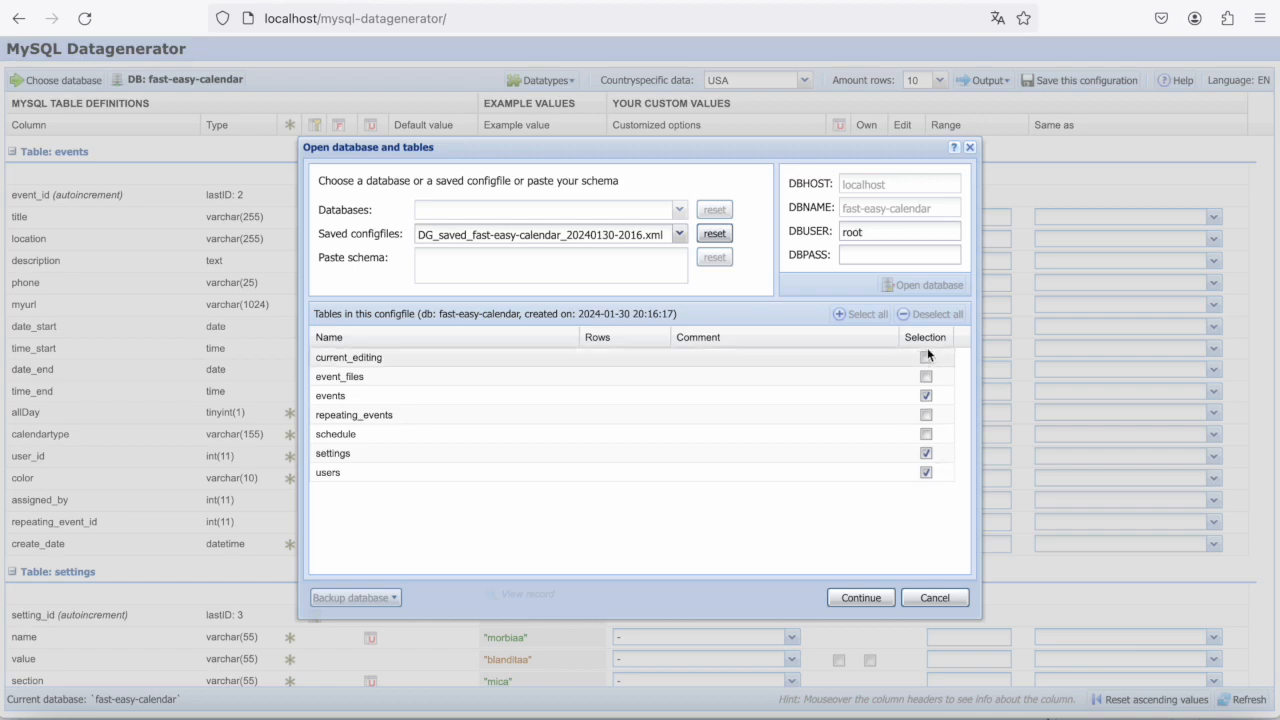
click(860, 597)
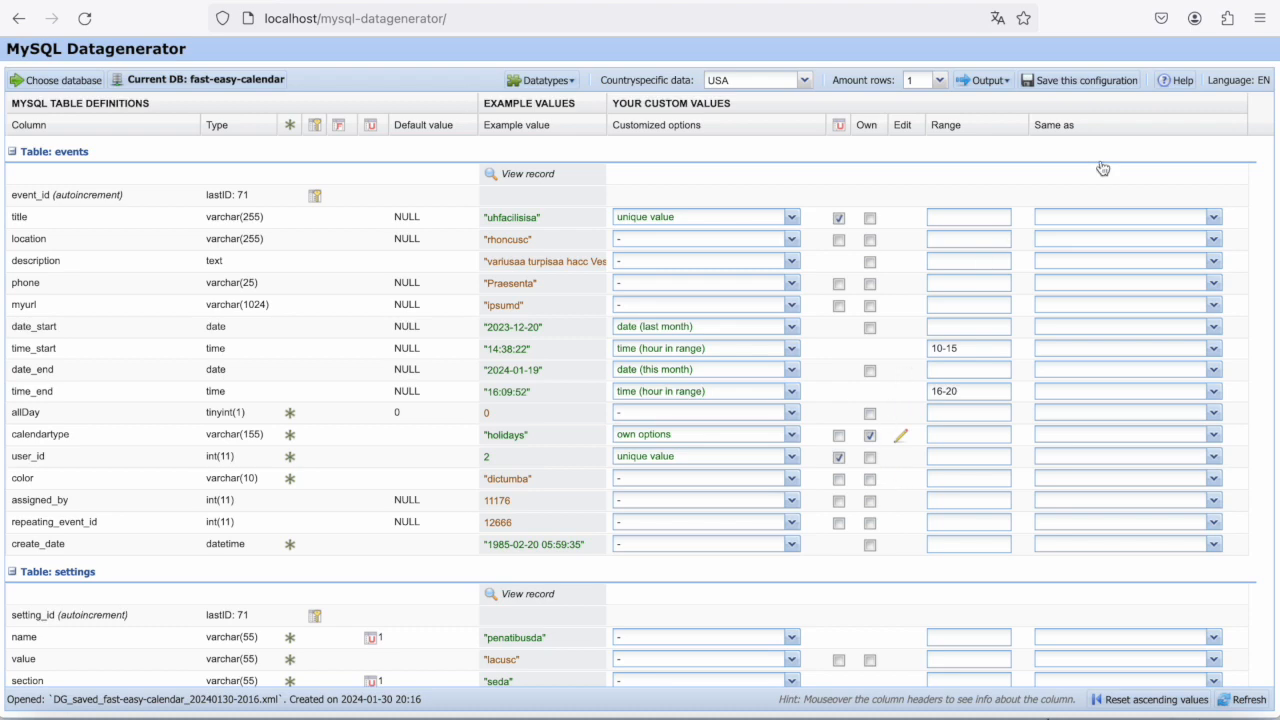
- Look through the manual's Quickstart, General, Explaining the application and Defining the values sections, and close it
click(1180, 82)
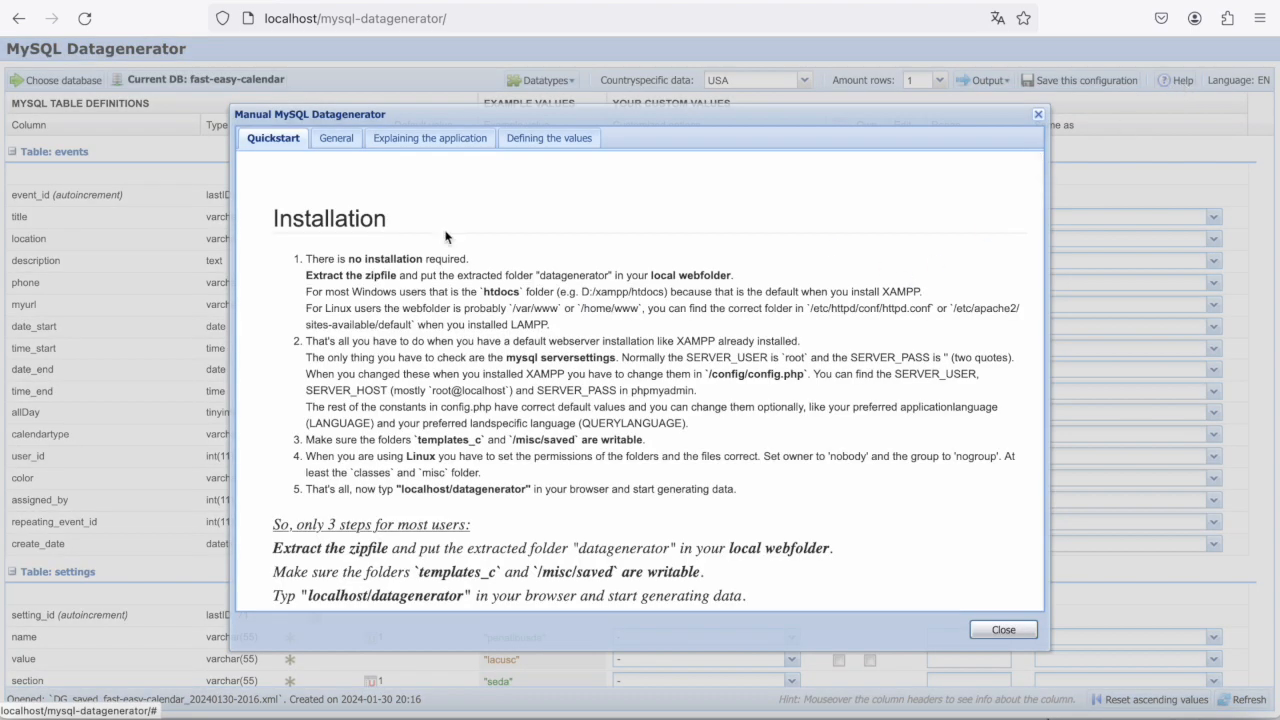
click(337, 140)
click(421, 144)
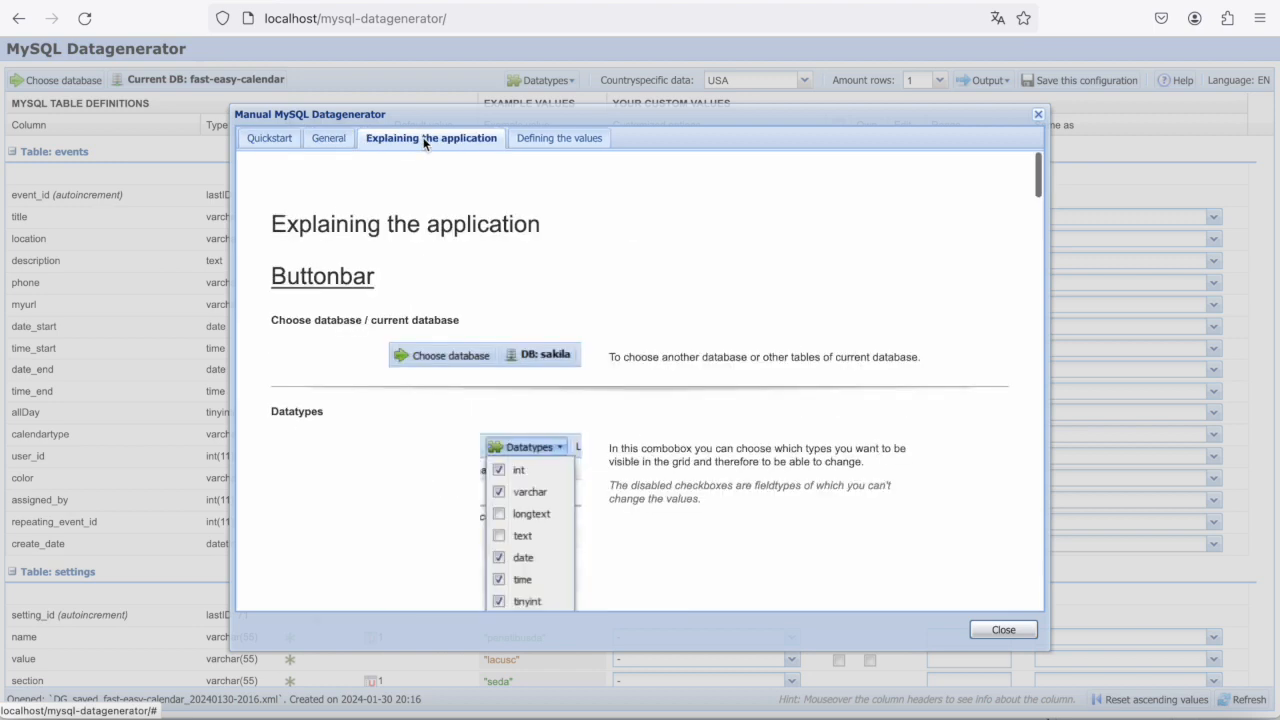
click(567, 140)
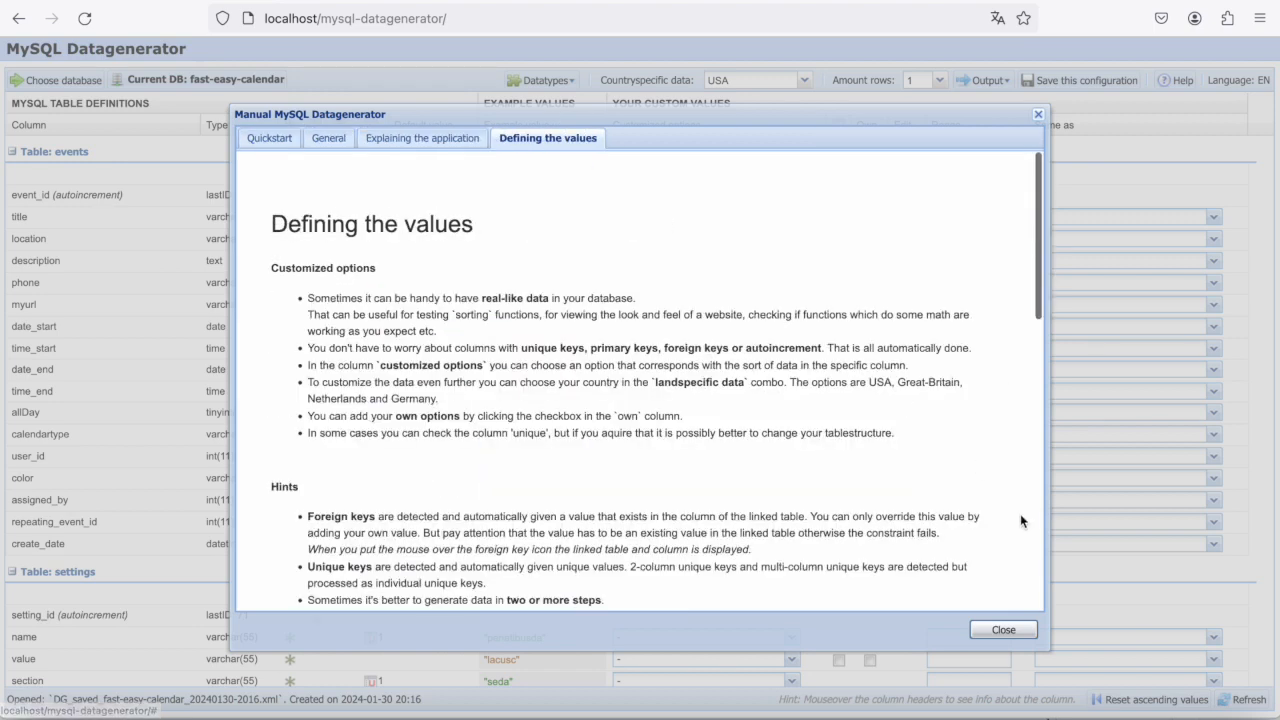
click(1004, 630)
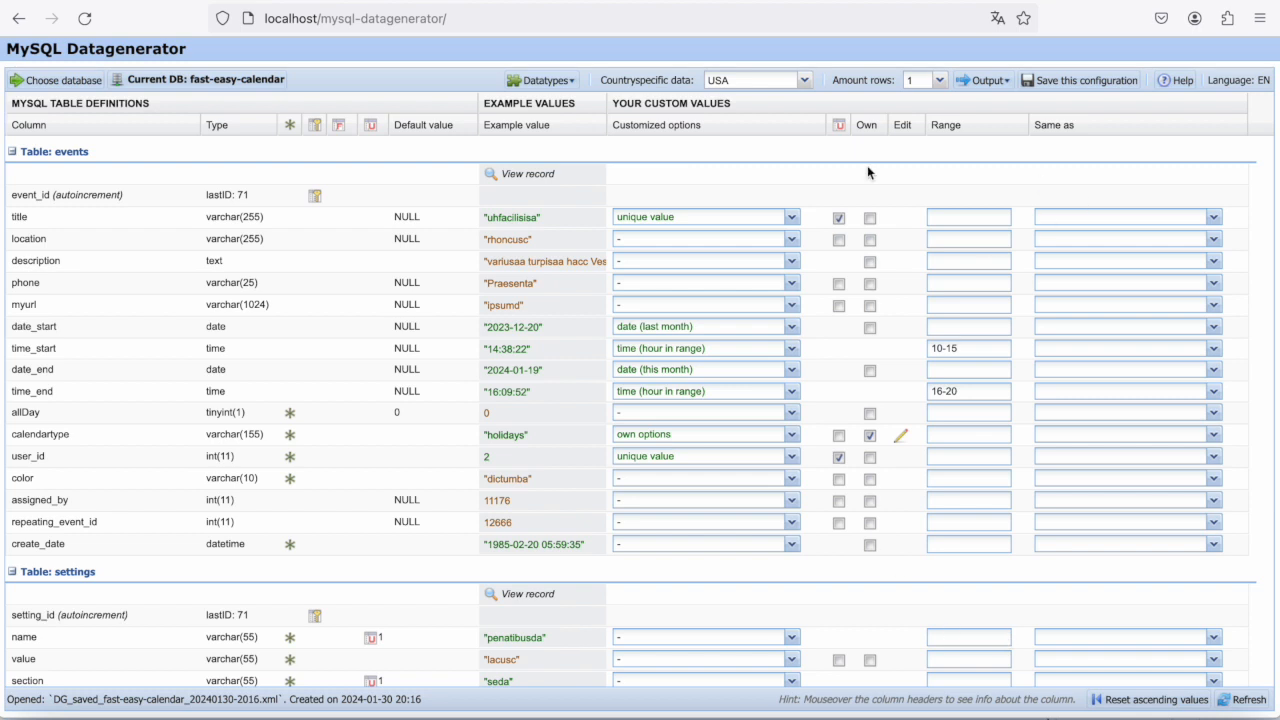
- Set the customized option for the name column of the settings table to firstname
click(805, 85)
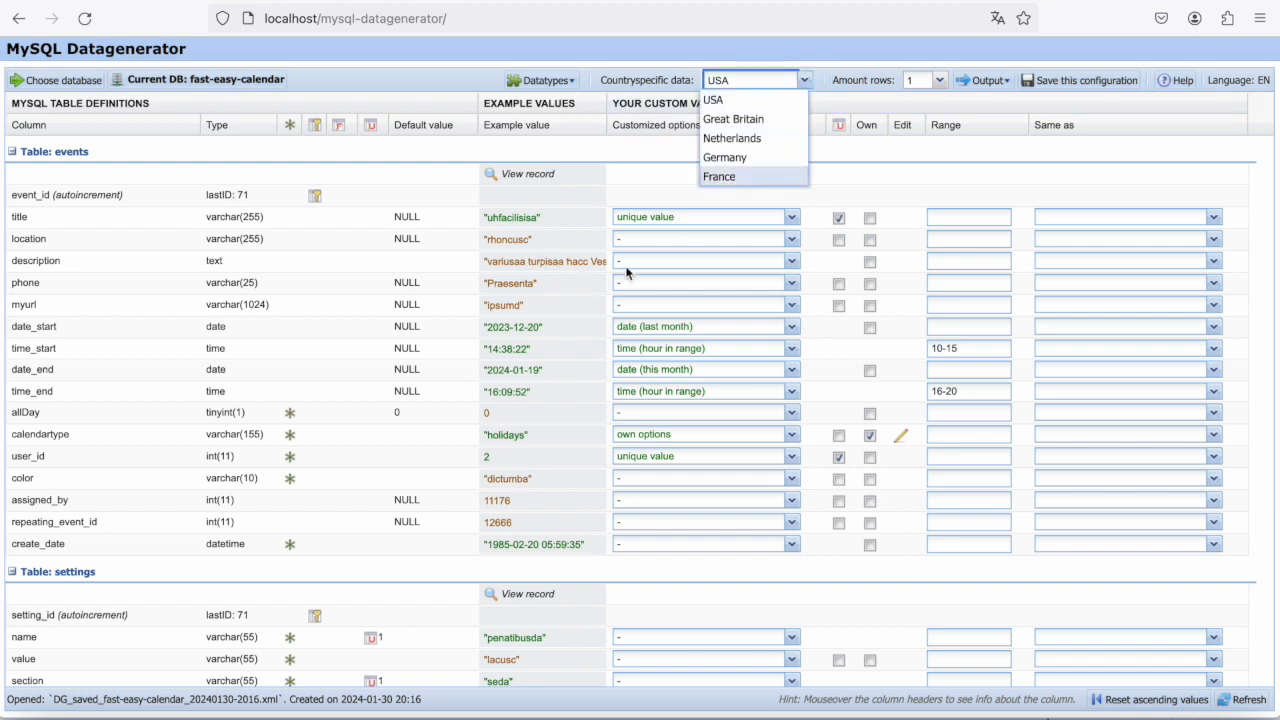
scroll(677, 503, down, 2)
scroll(678, 503, down, 1)
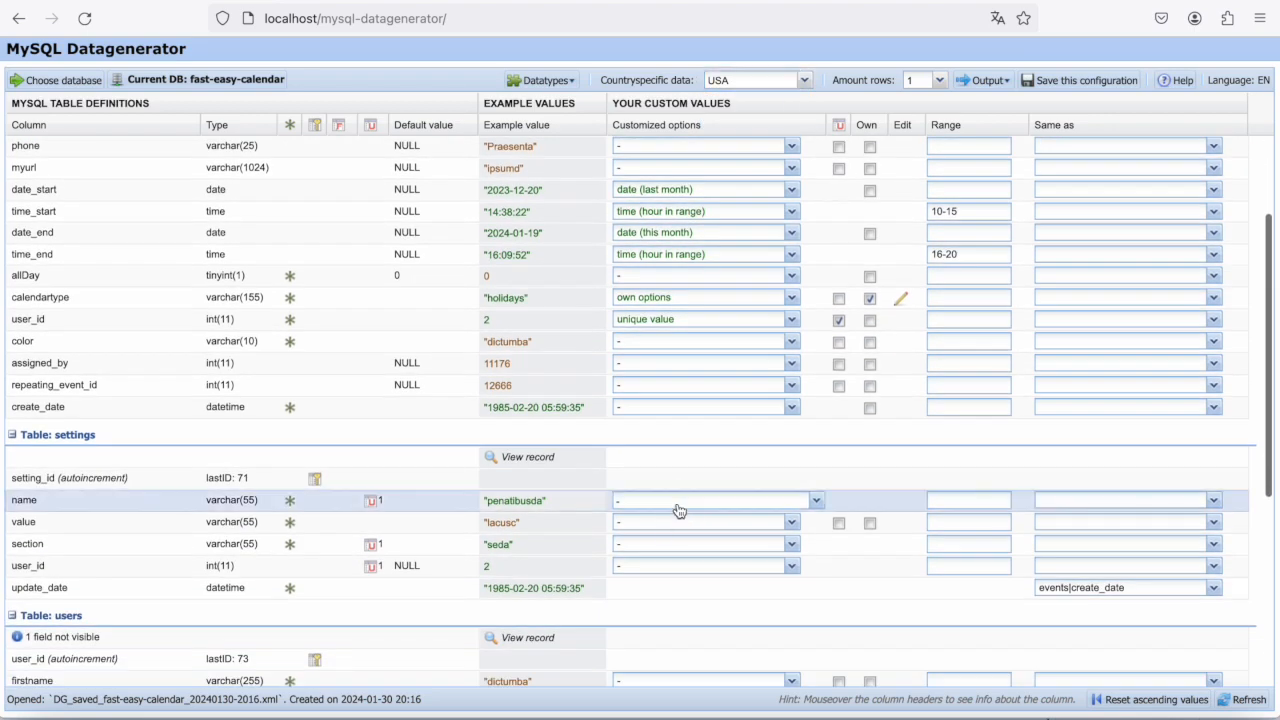
click(677, 505)
scroll(690, 372, down, 2)
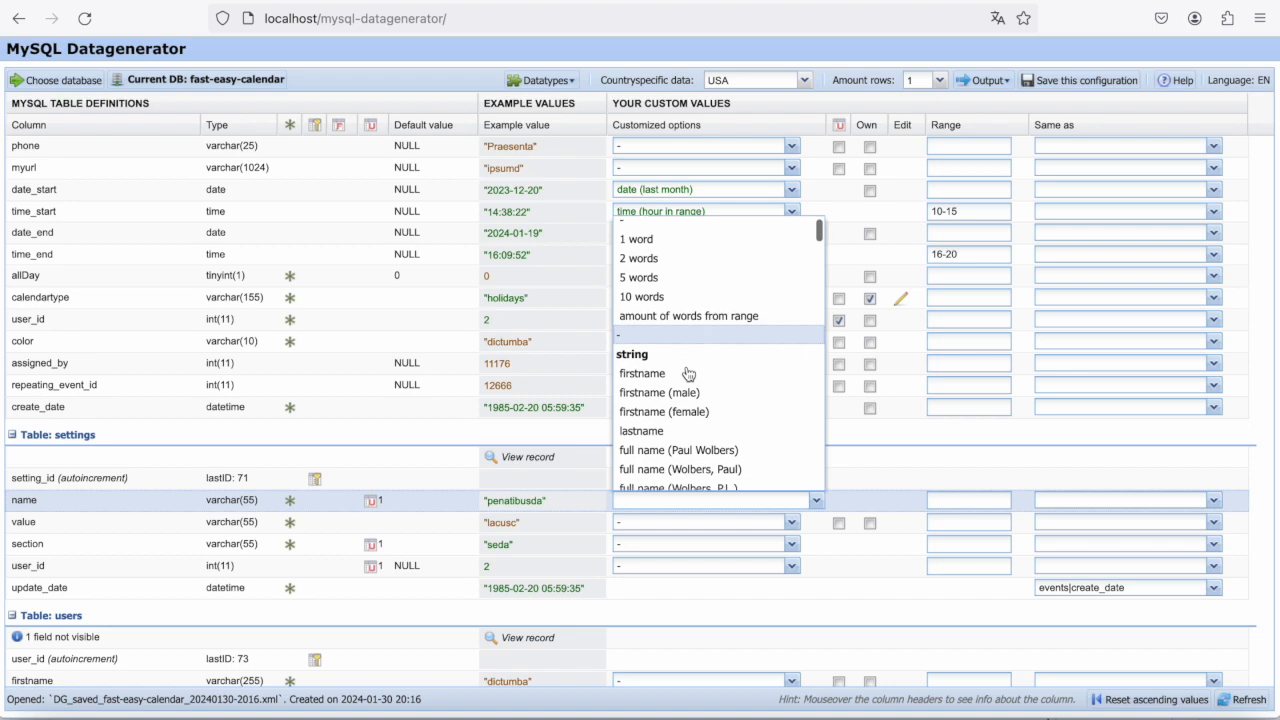
click(640, 357)
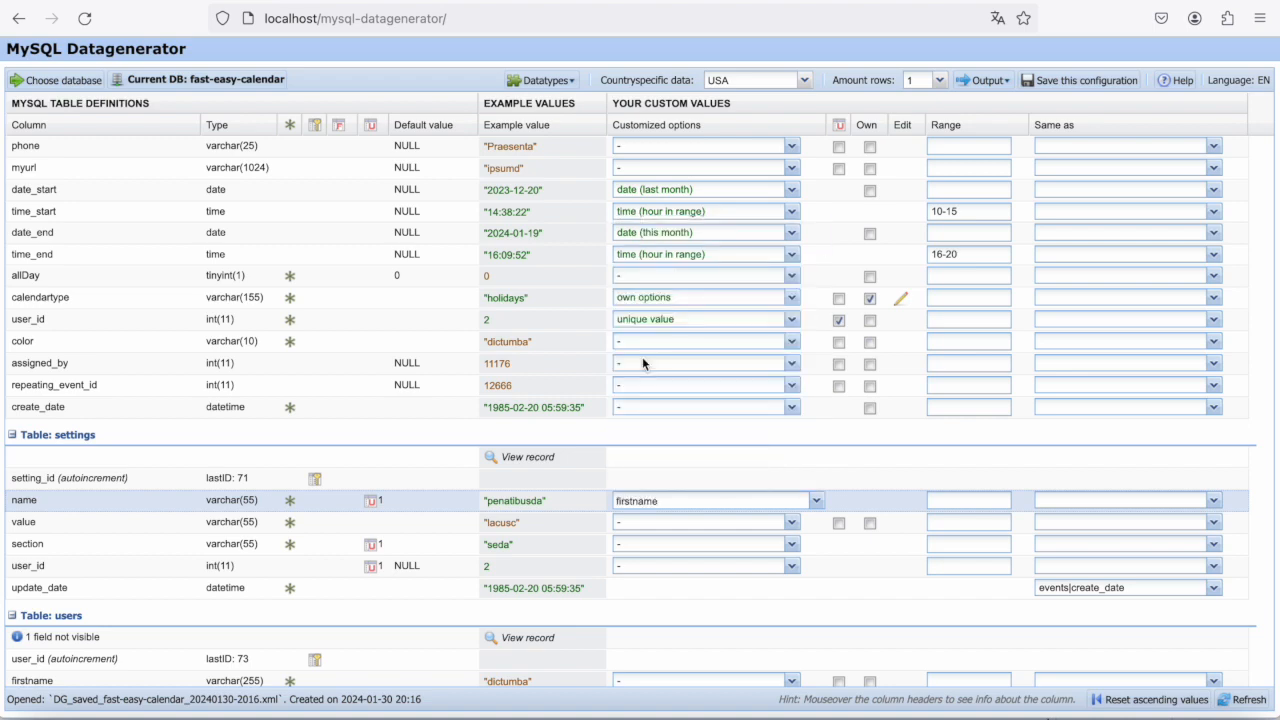
- Refresh the example values several times to review the first names generated for the settings table's name column
scroll(715, 287, up, 3)
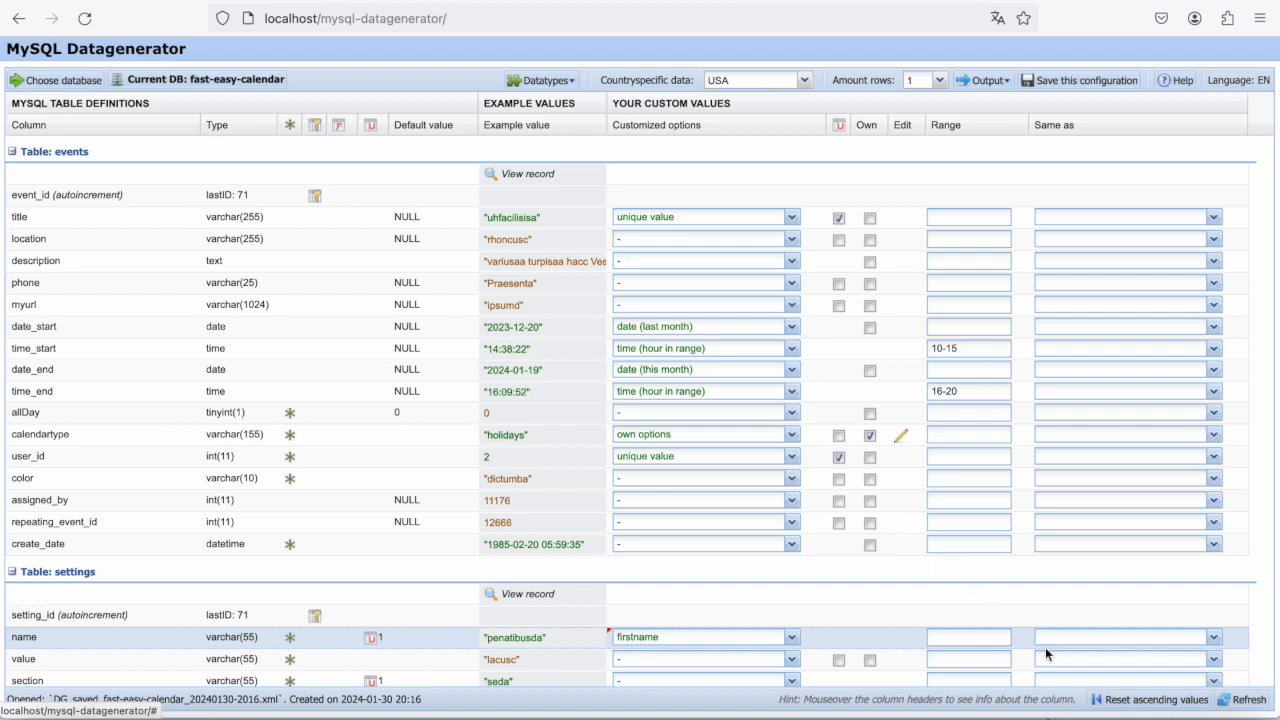
click(1248, 702)
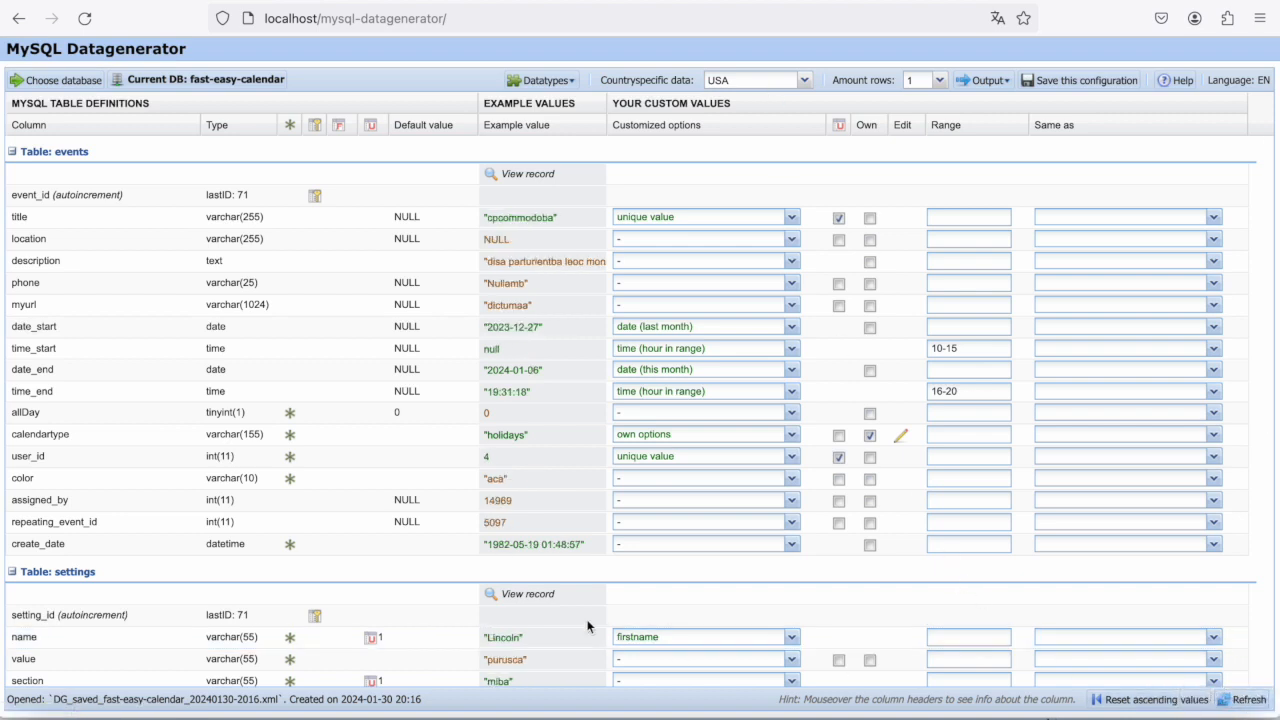
click(1245, 703)
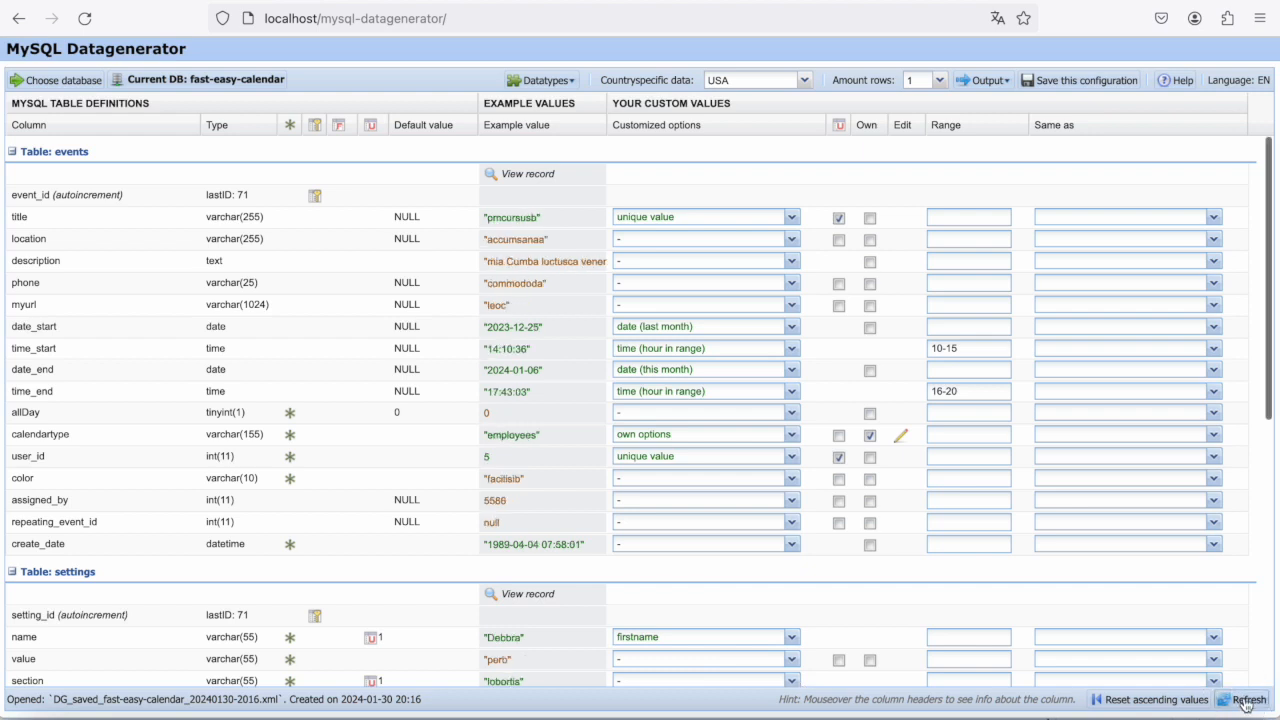
click(1245, 703)
click(1245, 703)
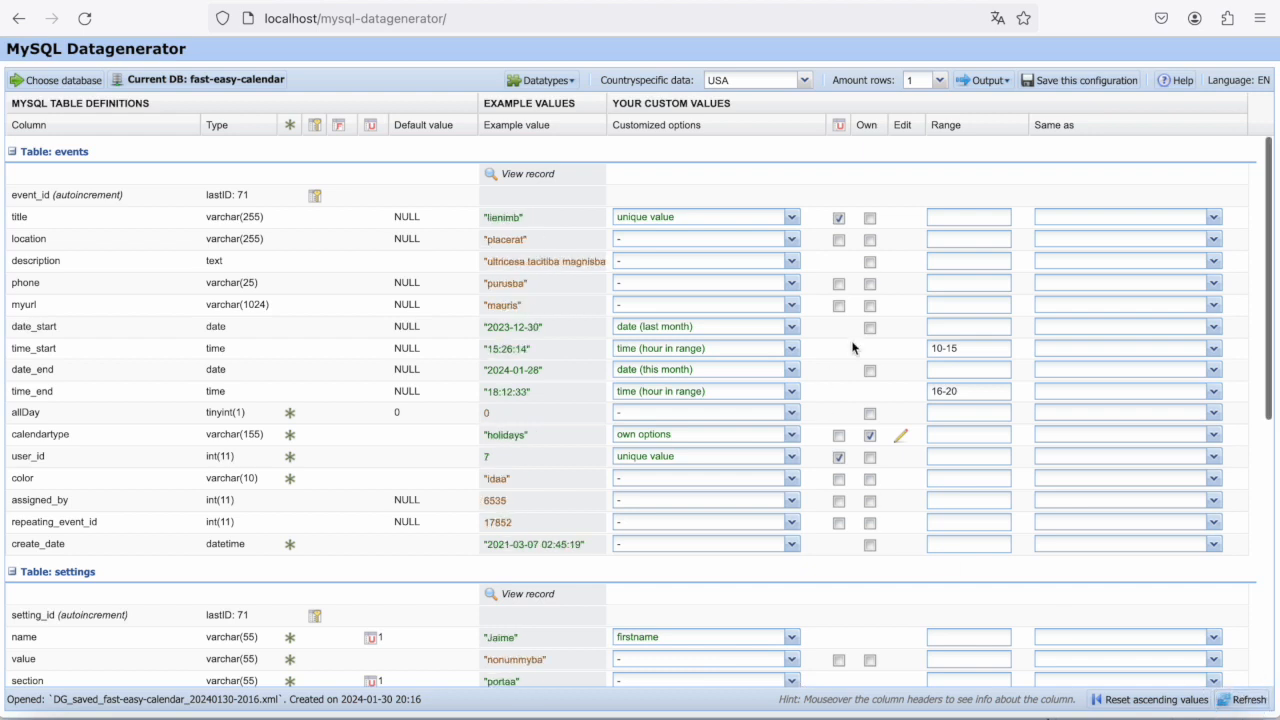
- Switch the country-specific data to France and refresh the example values several times
click(772, 84)
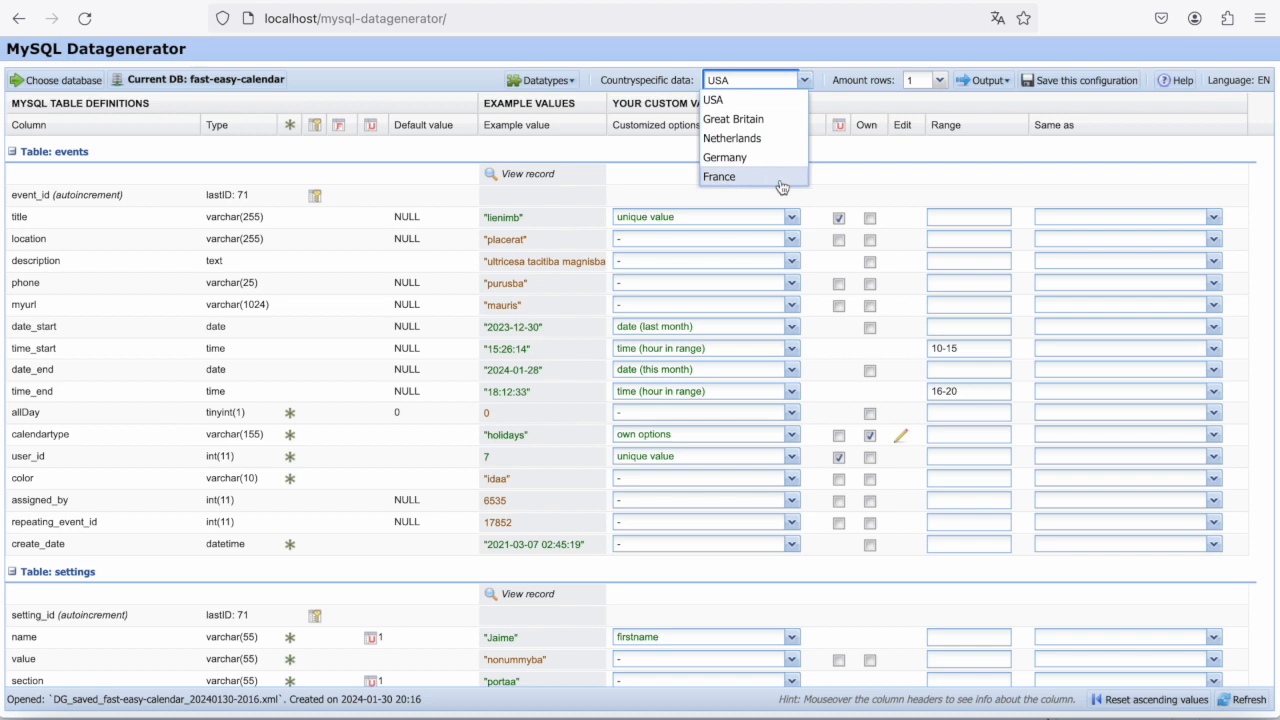
click(745, 181)
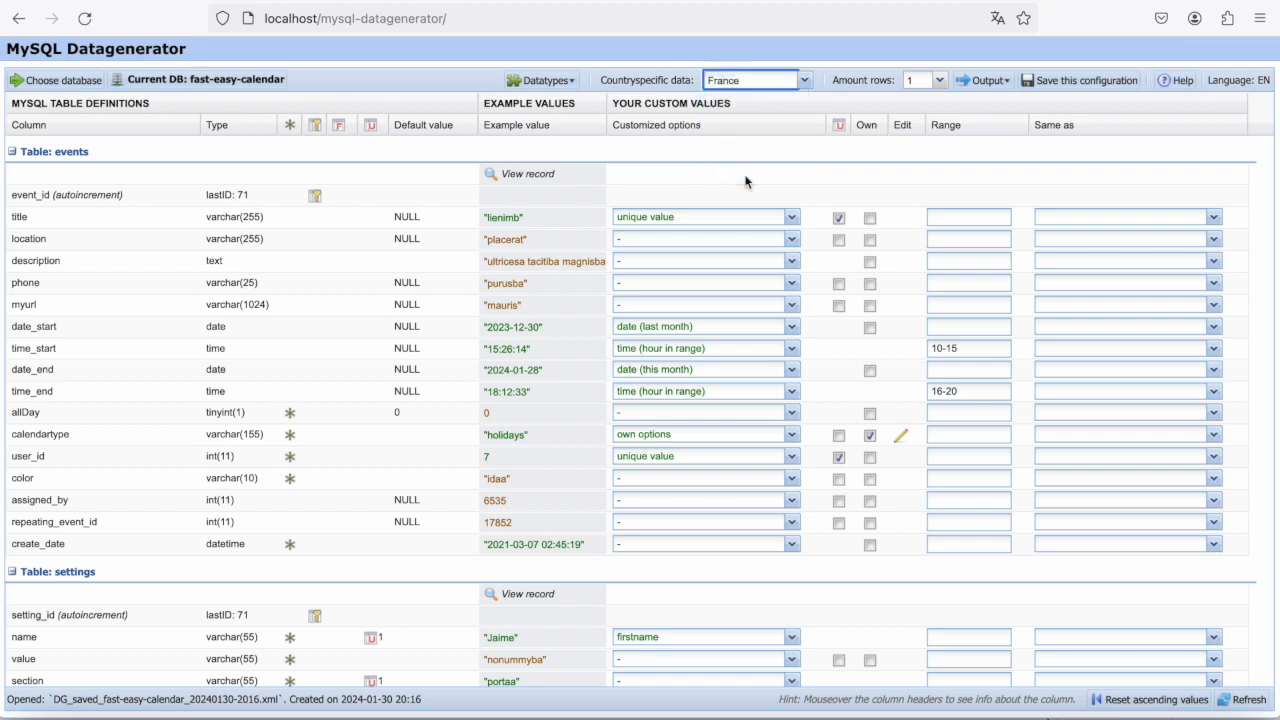
click(1246, 700)
click(1247, 703)
click(1247, 703)
click(1247, 703)
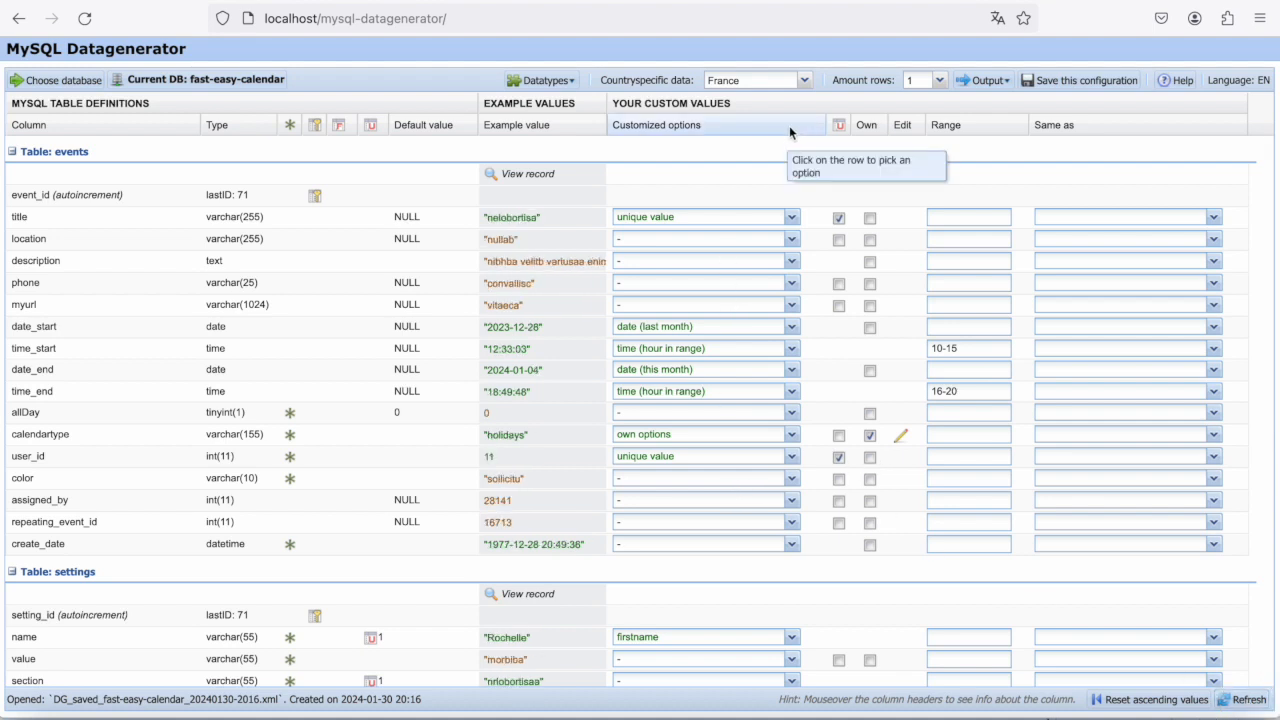
scroll(668, 485, down, 2)
scroll(669, 489, down, 2)
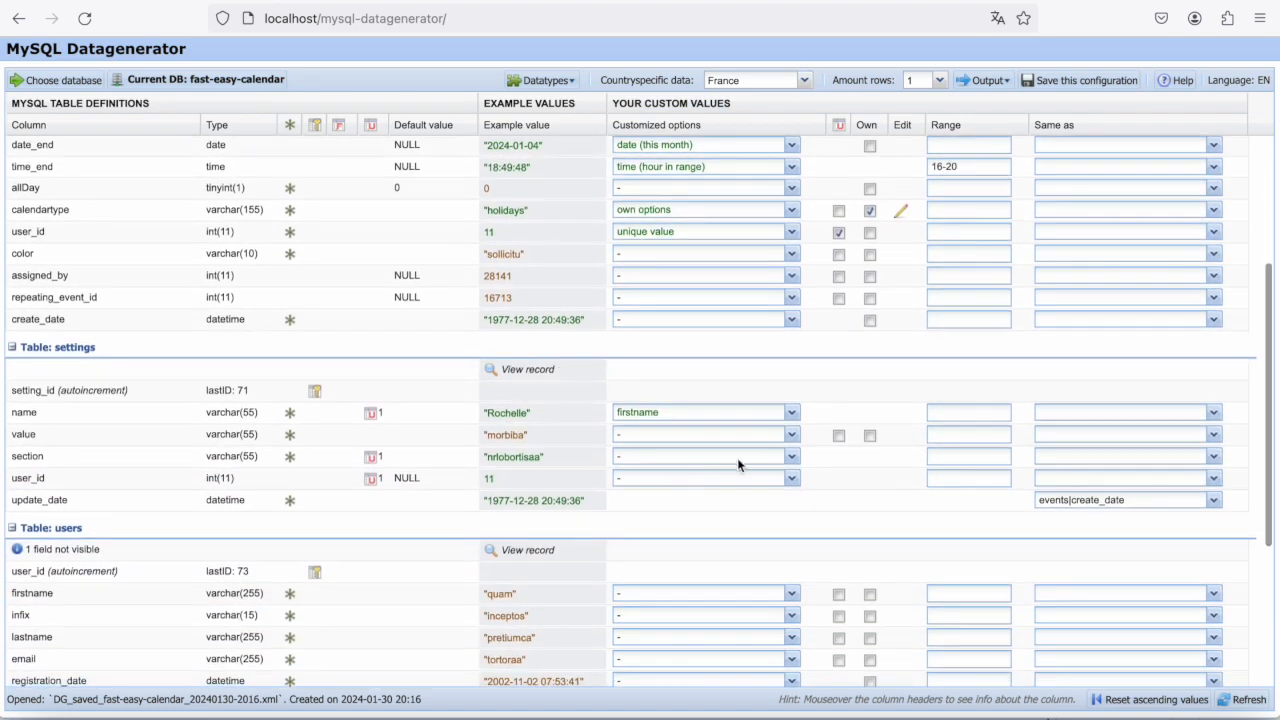
scroll(737, 464, up, 4)
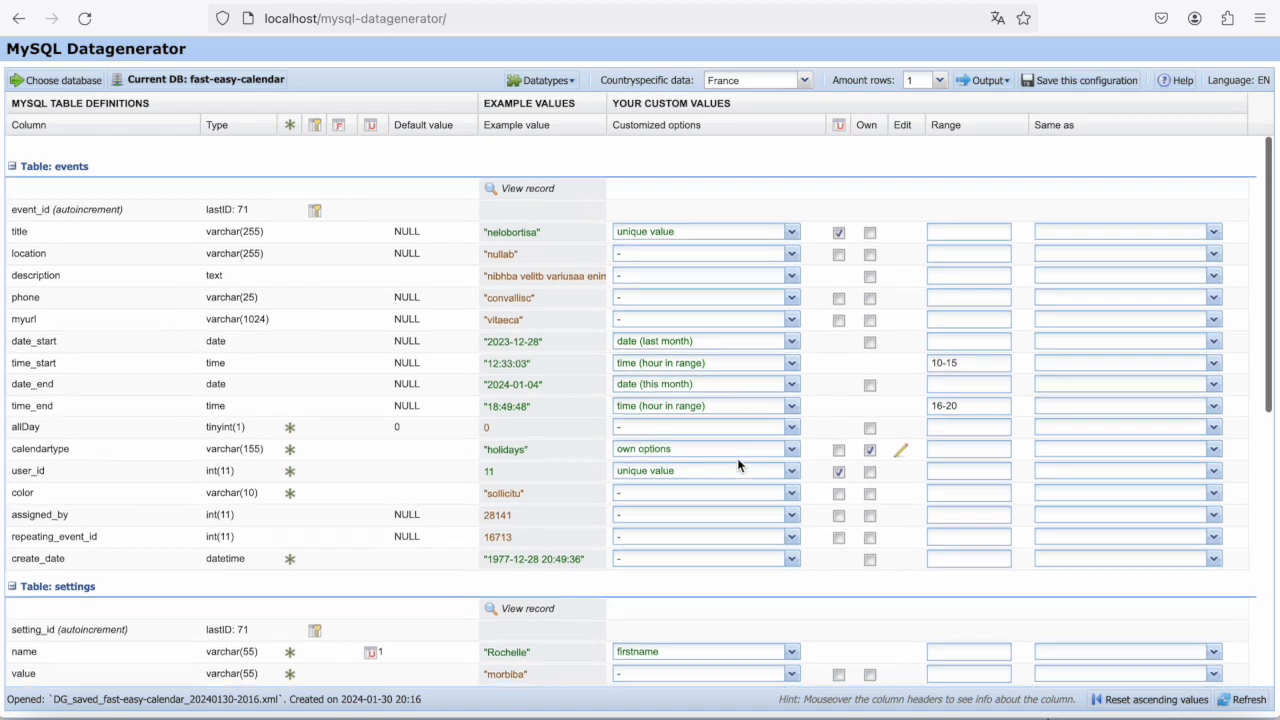
- Turn on the enum datatype in the grid, turn it back off, and check the tables' columns
click(543, 79)
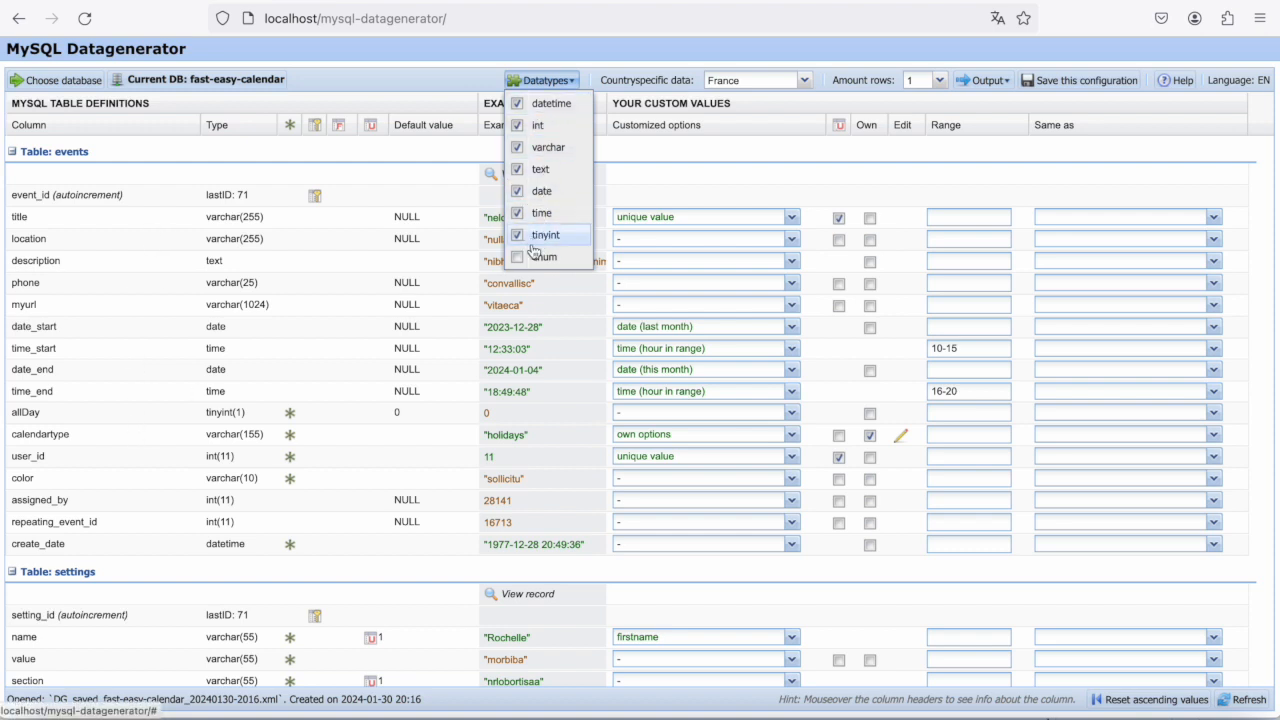
click(530, 258)
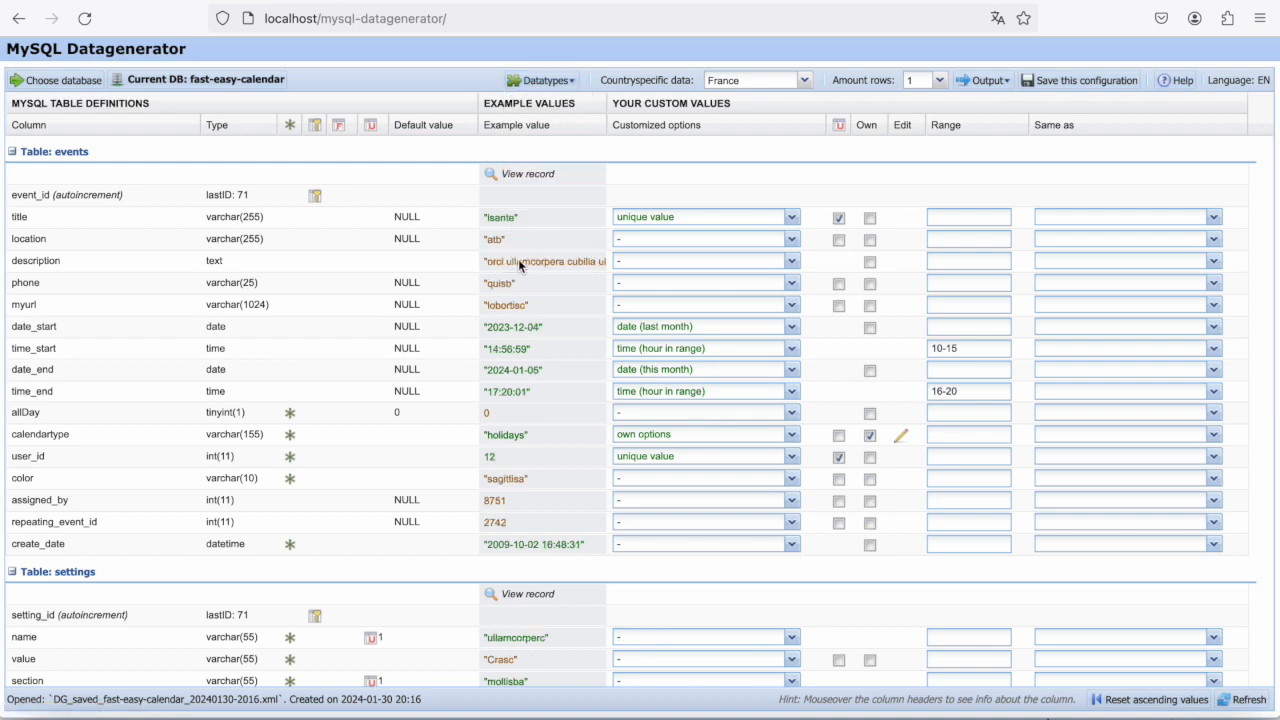
click(540, 80)
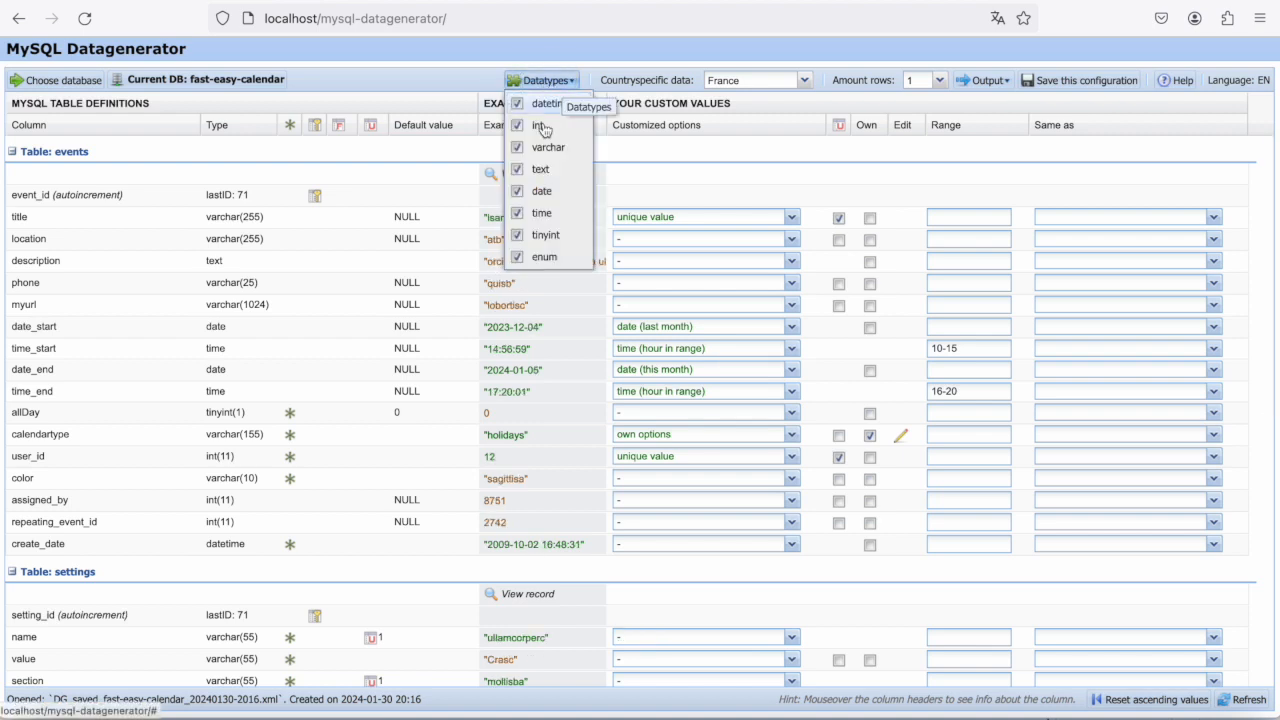
click(517, 258)
scroll(387, 368, down, 4)
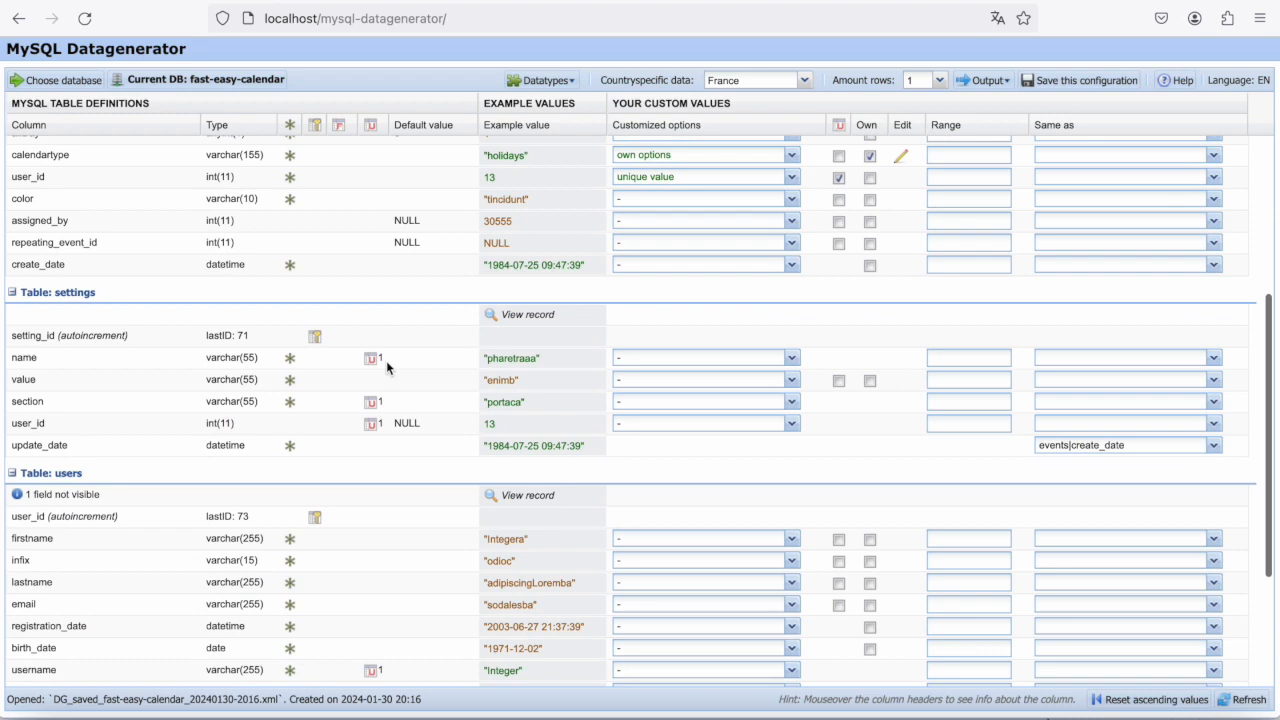
scroll(386, 367, up, 4)
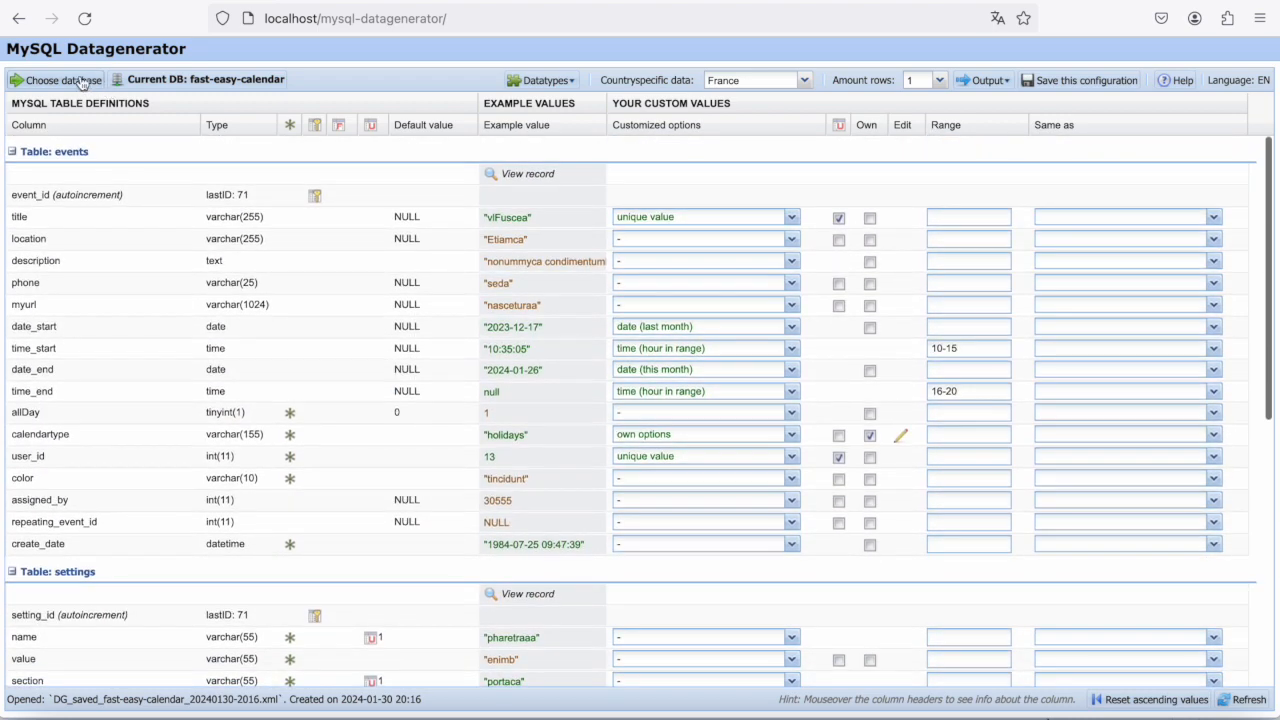
- Open the fast-easy-calendar database with all of its tables selected
click(59, 80)
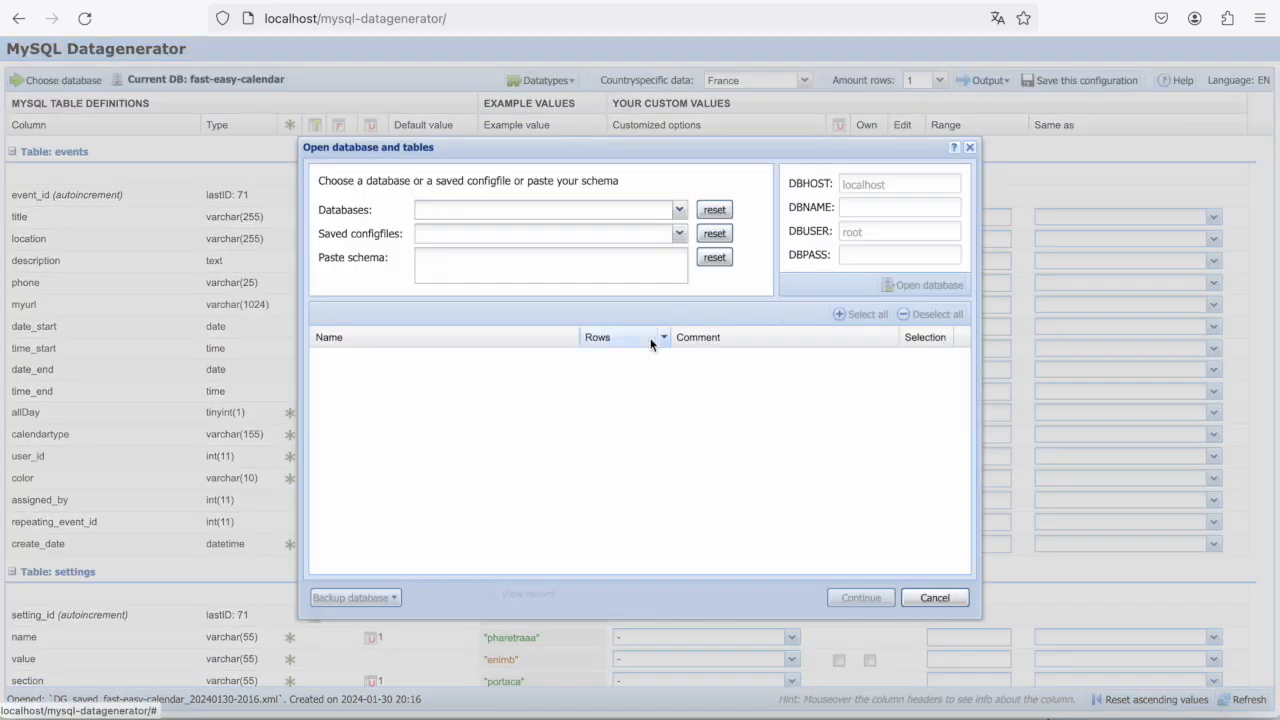
click(679, 209)
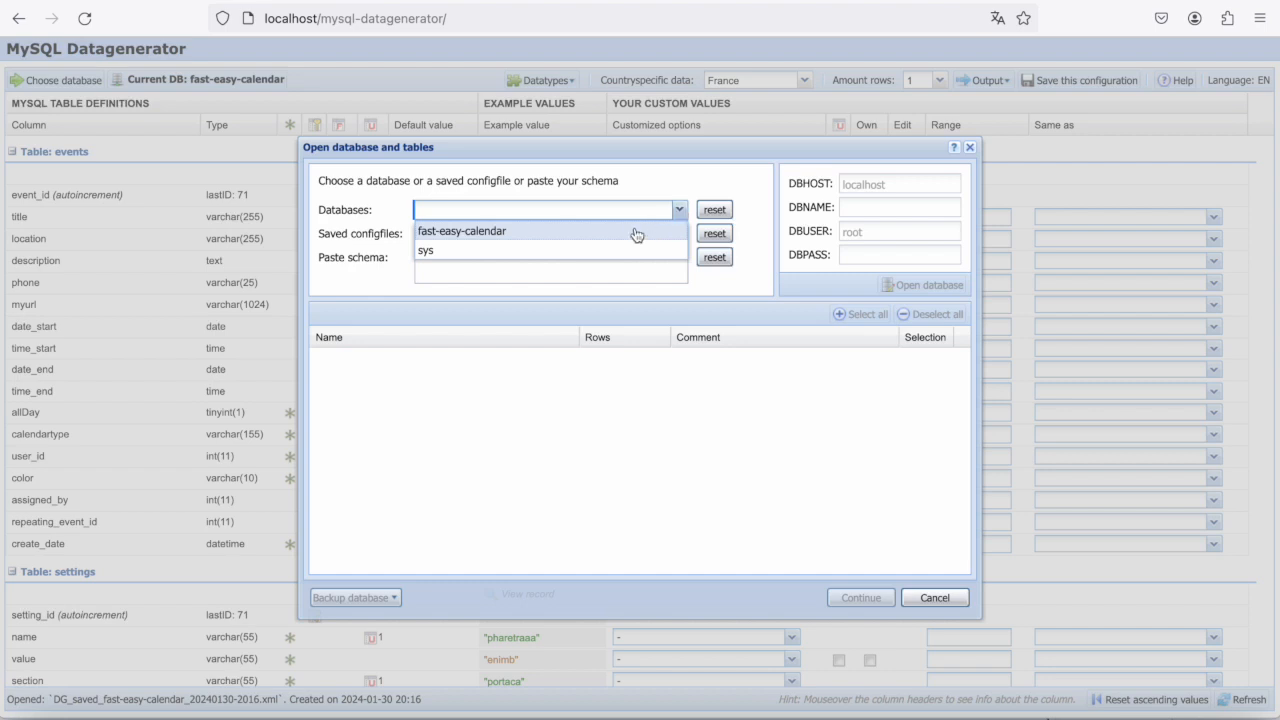
click(629, 234)
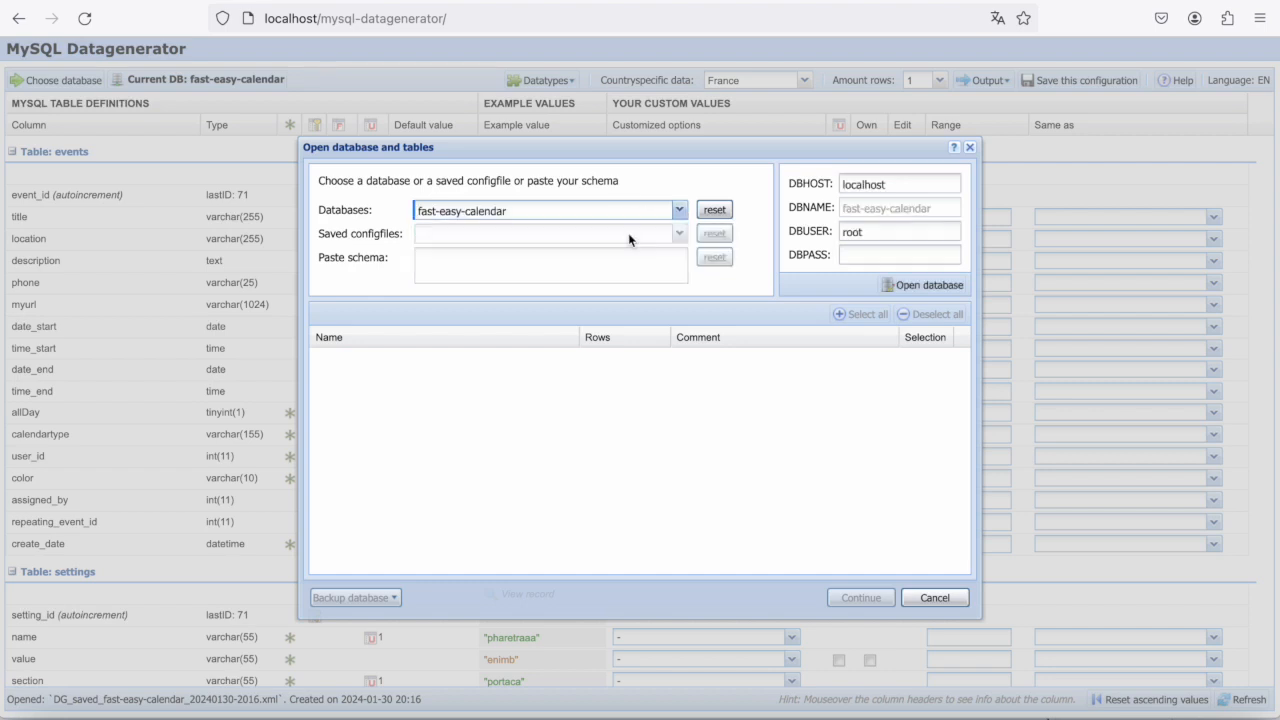
click(927, 284)
click(876, 314)
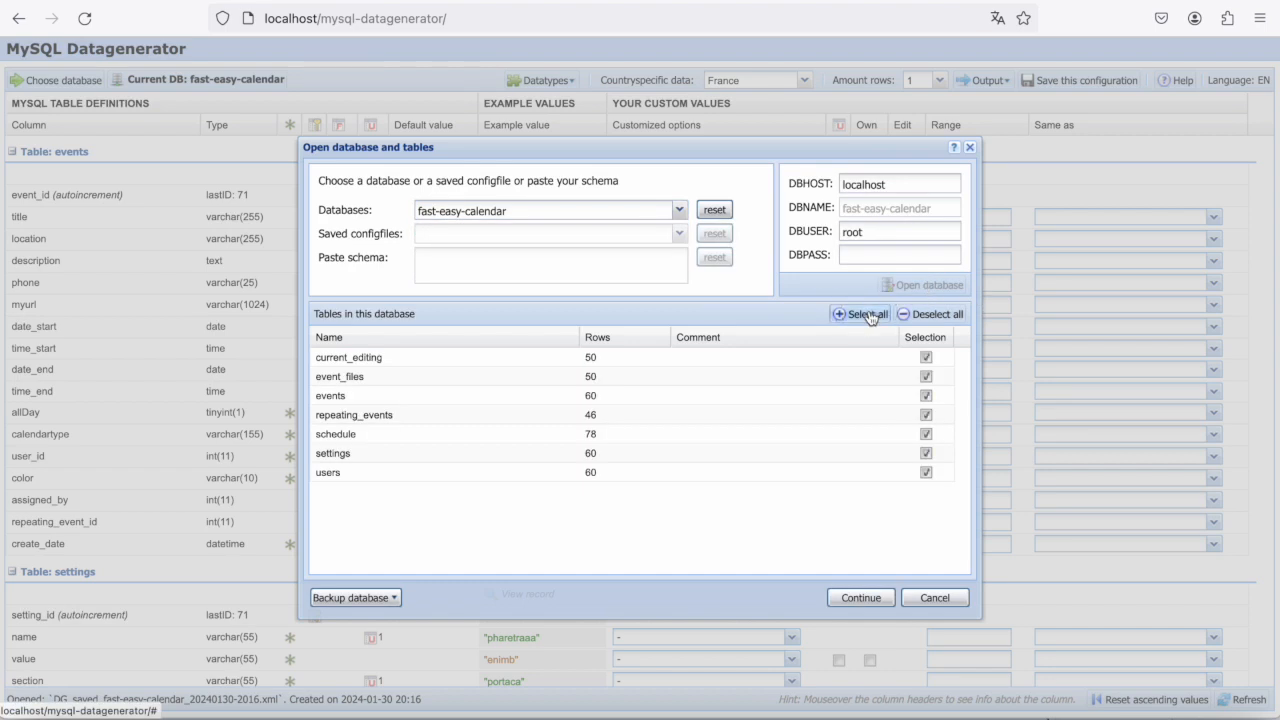
click(861, 598)
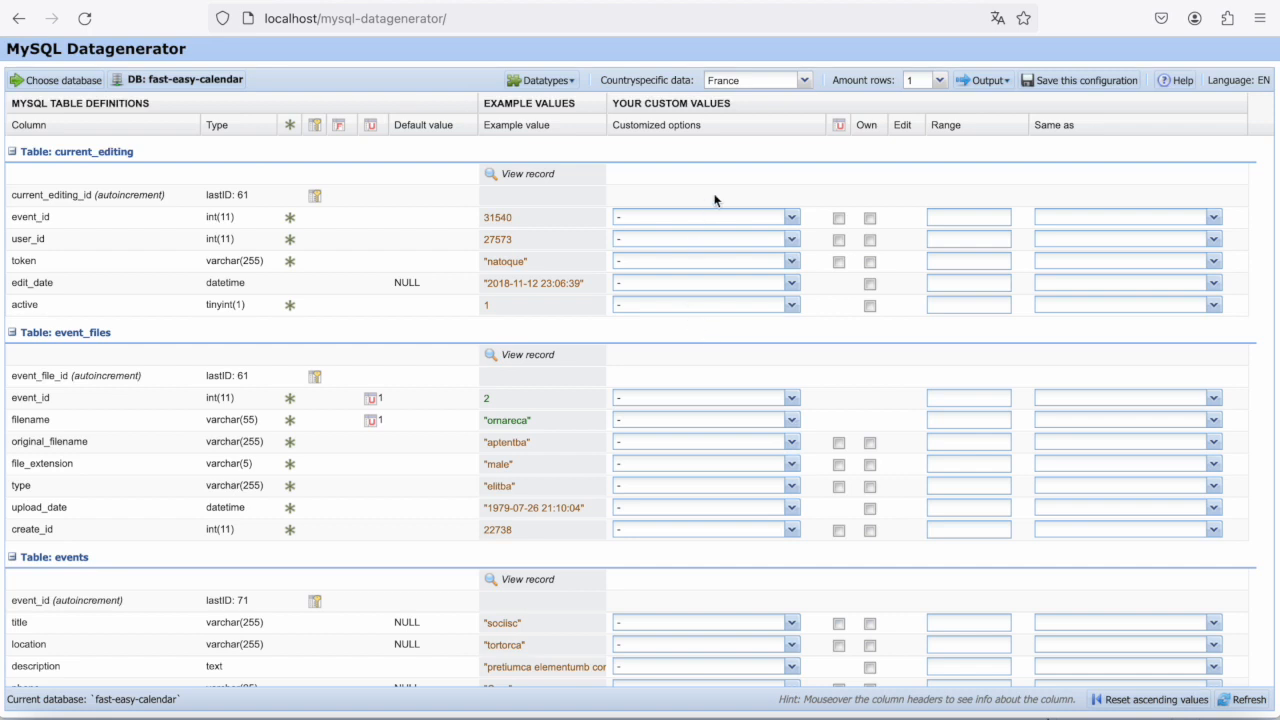
mouse_move(515, 127)
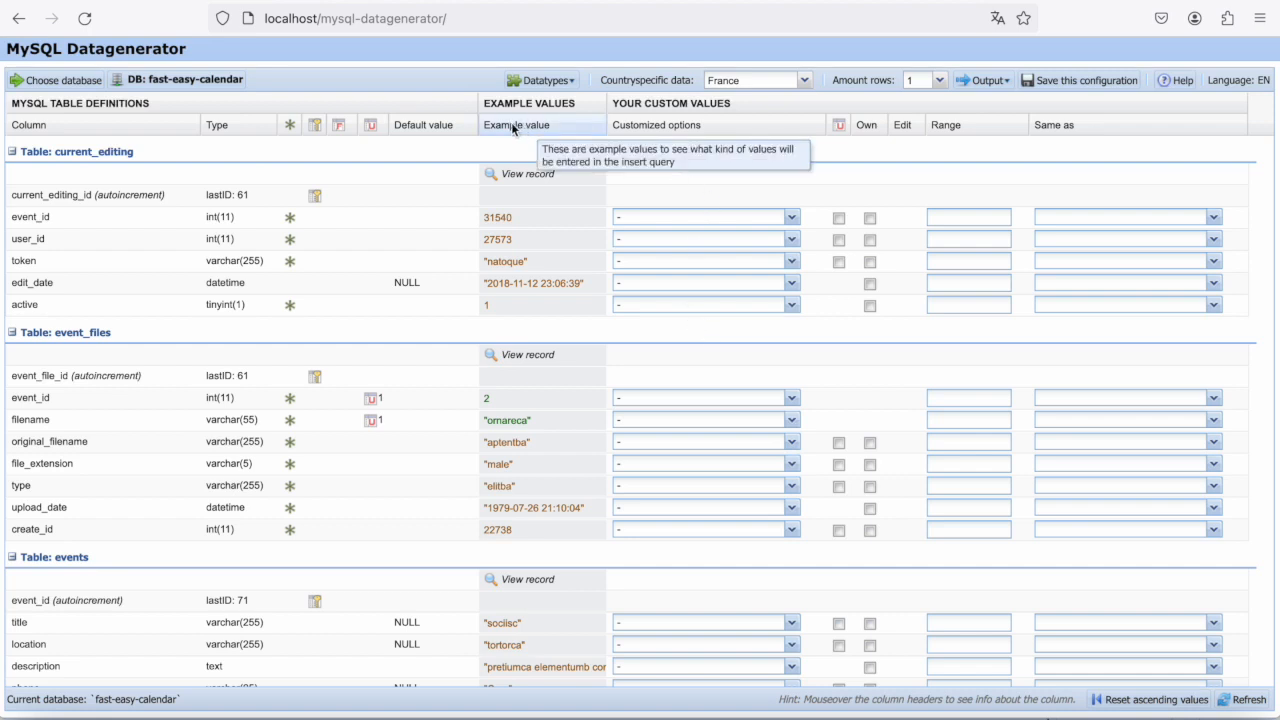